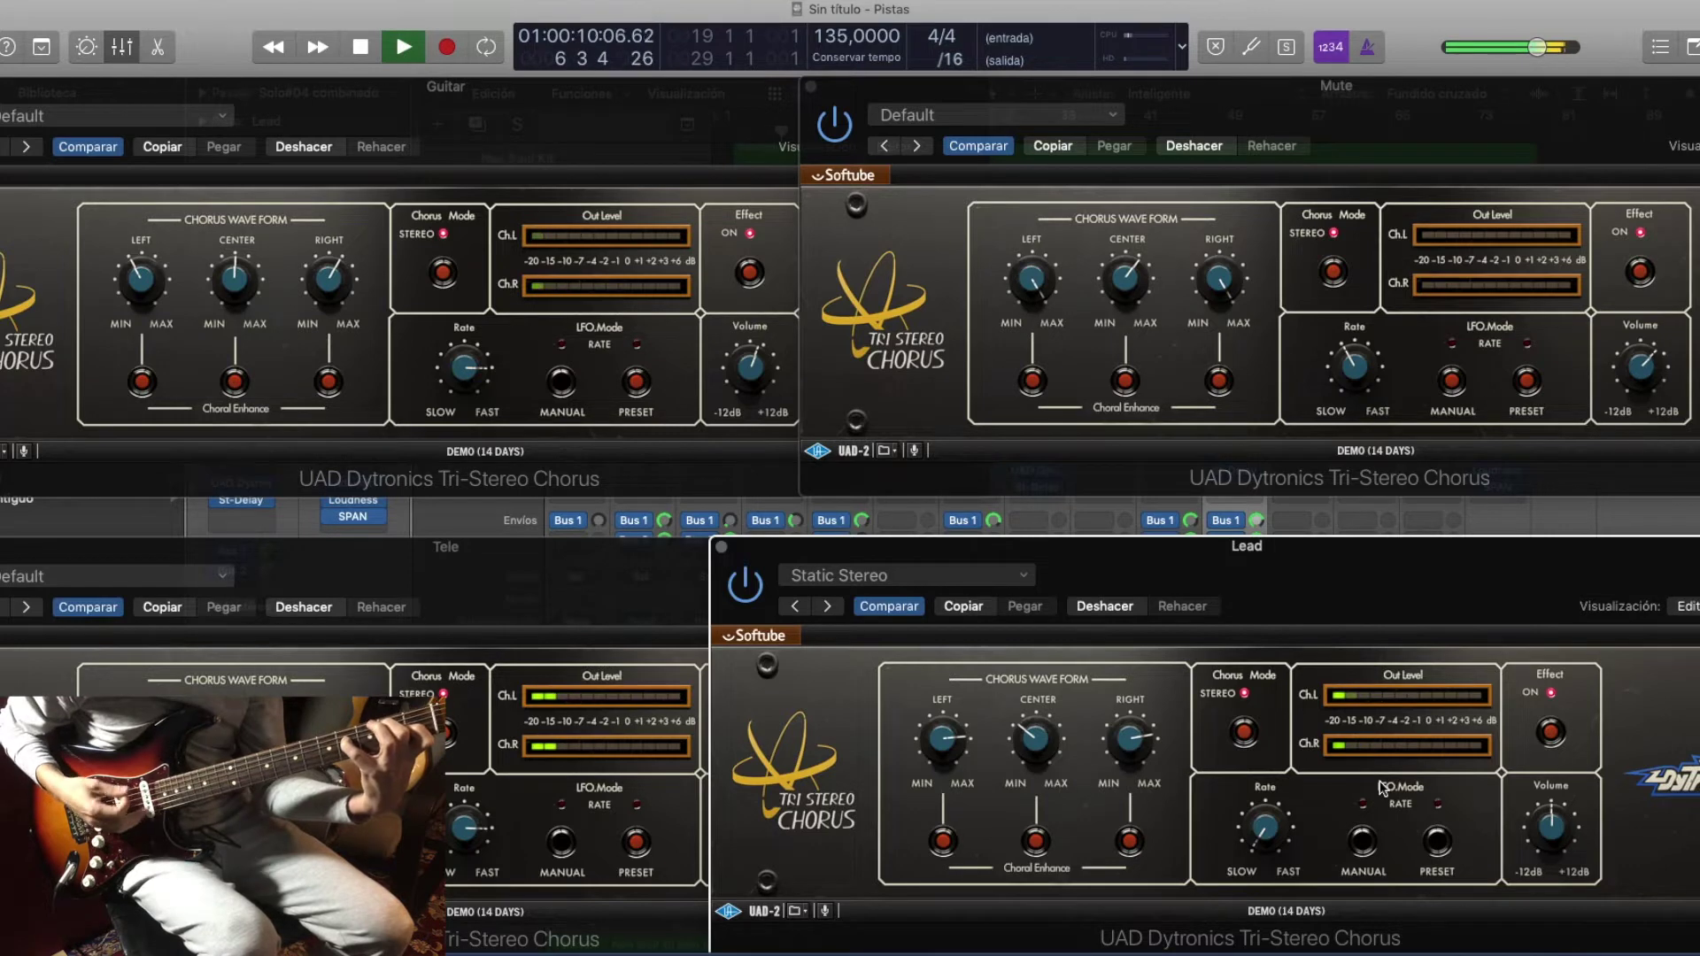
# - Raise the output Volume of the Lead track's Tri-Stereo Chorus, and bring it back down during playback
pyautogui.moveTo(1547, 836)
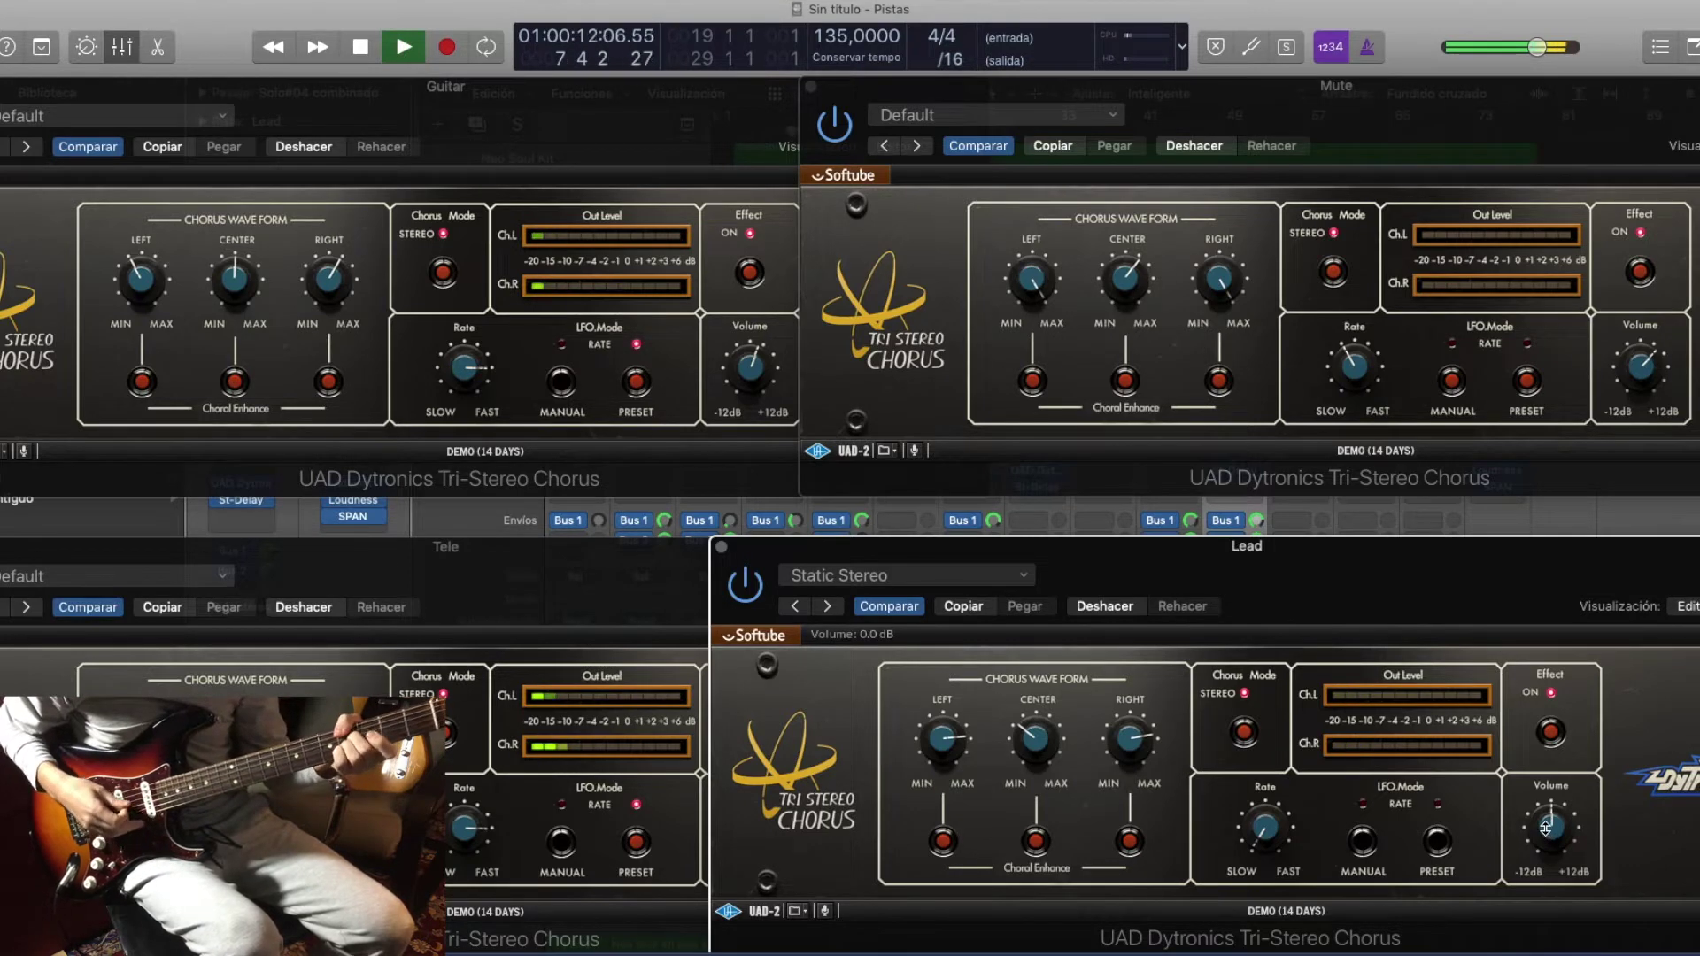
pyautogui.moveTo(1547, 836); pyautogui.dragTo(1542, 795)
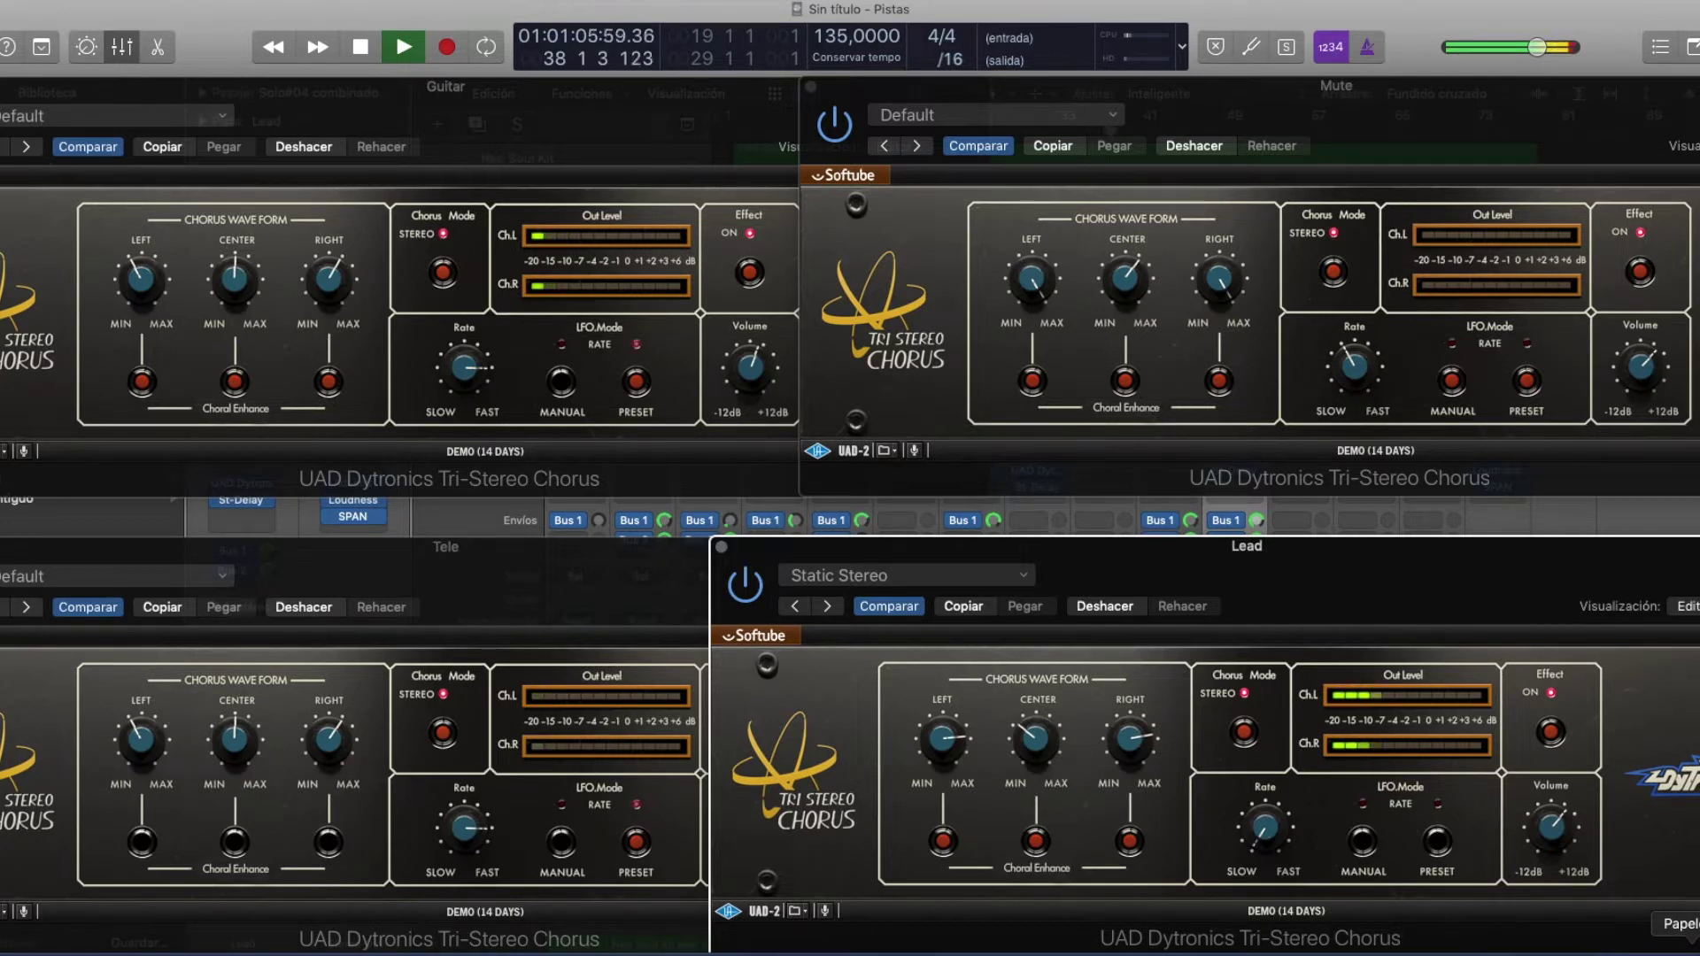
pyautogui.moveTo(1560, 806)
pyautogui.moveTo(1559, 830); pyautogui.dragTo(1557, 864)
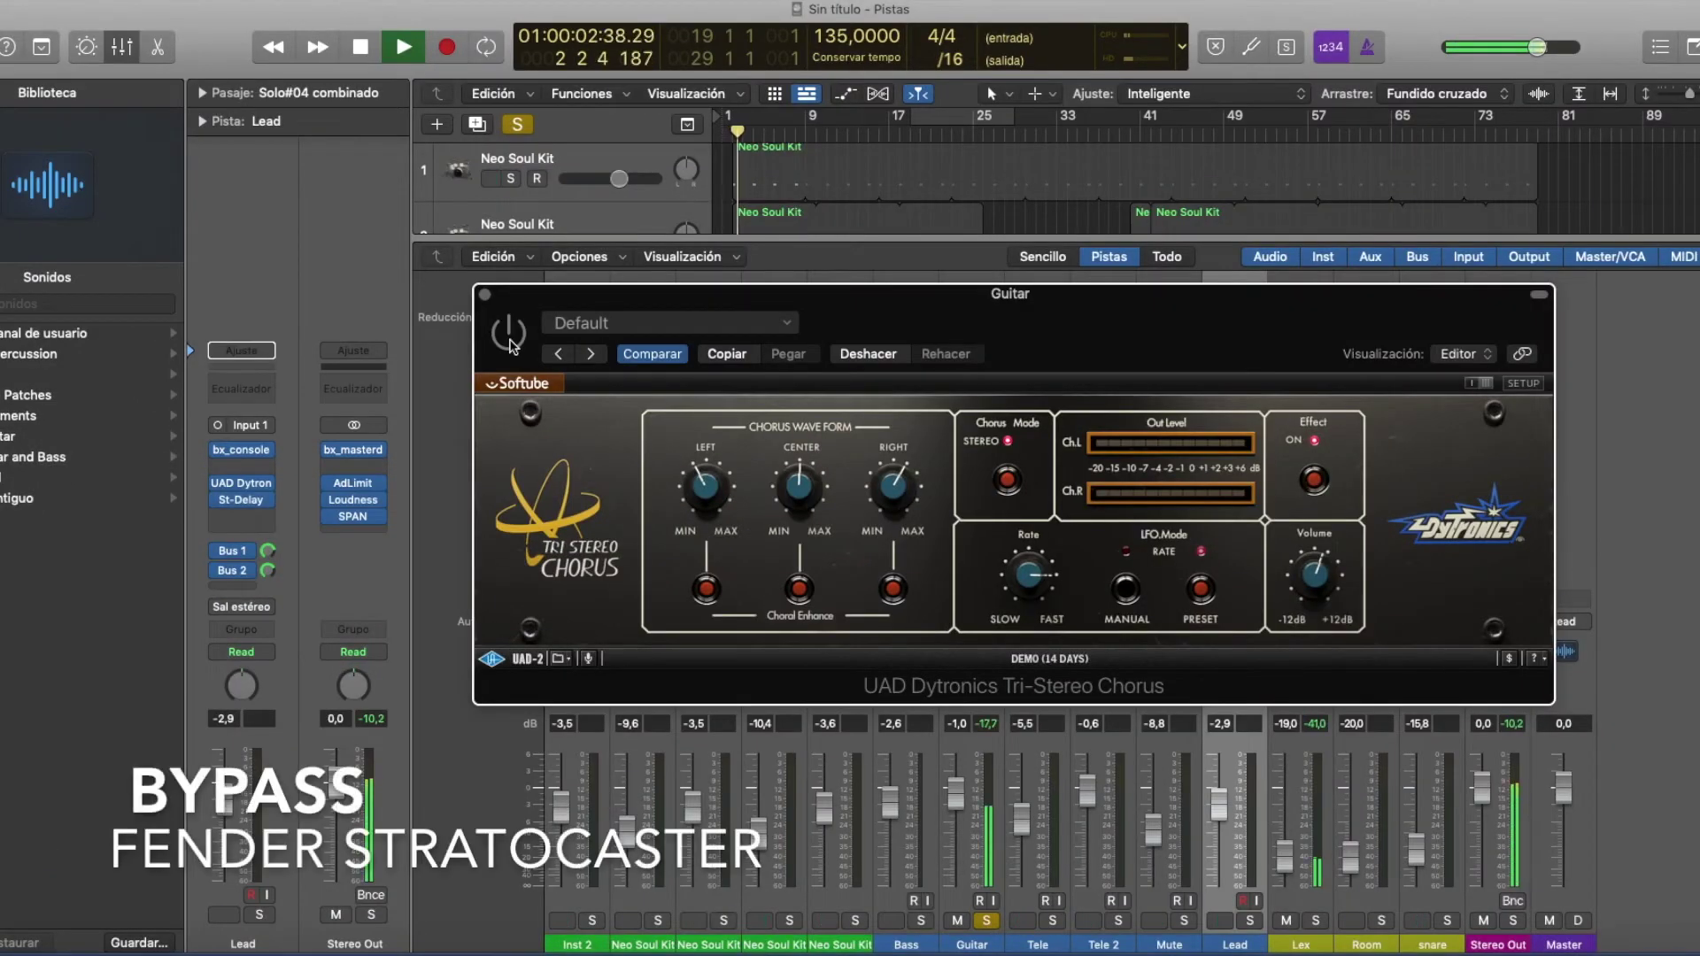
# - Turn on the Guitar track's Tri-Stereo Chorus and switch off Choral Enhance for the left, center and right channels
pyautogui.click(509, 334)
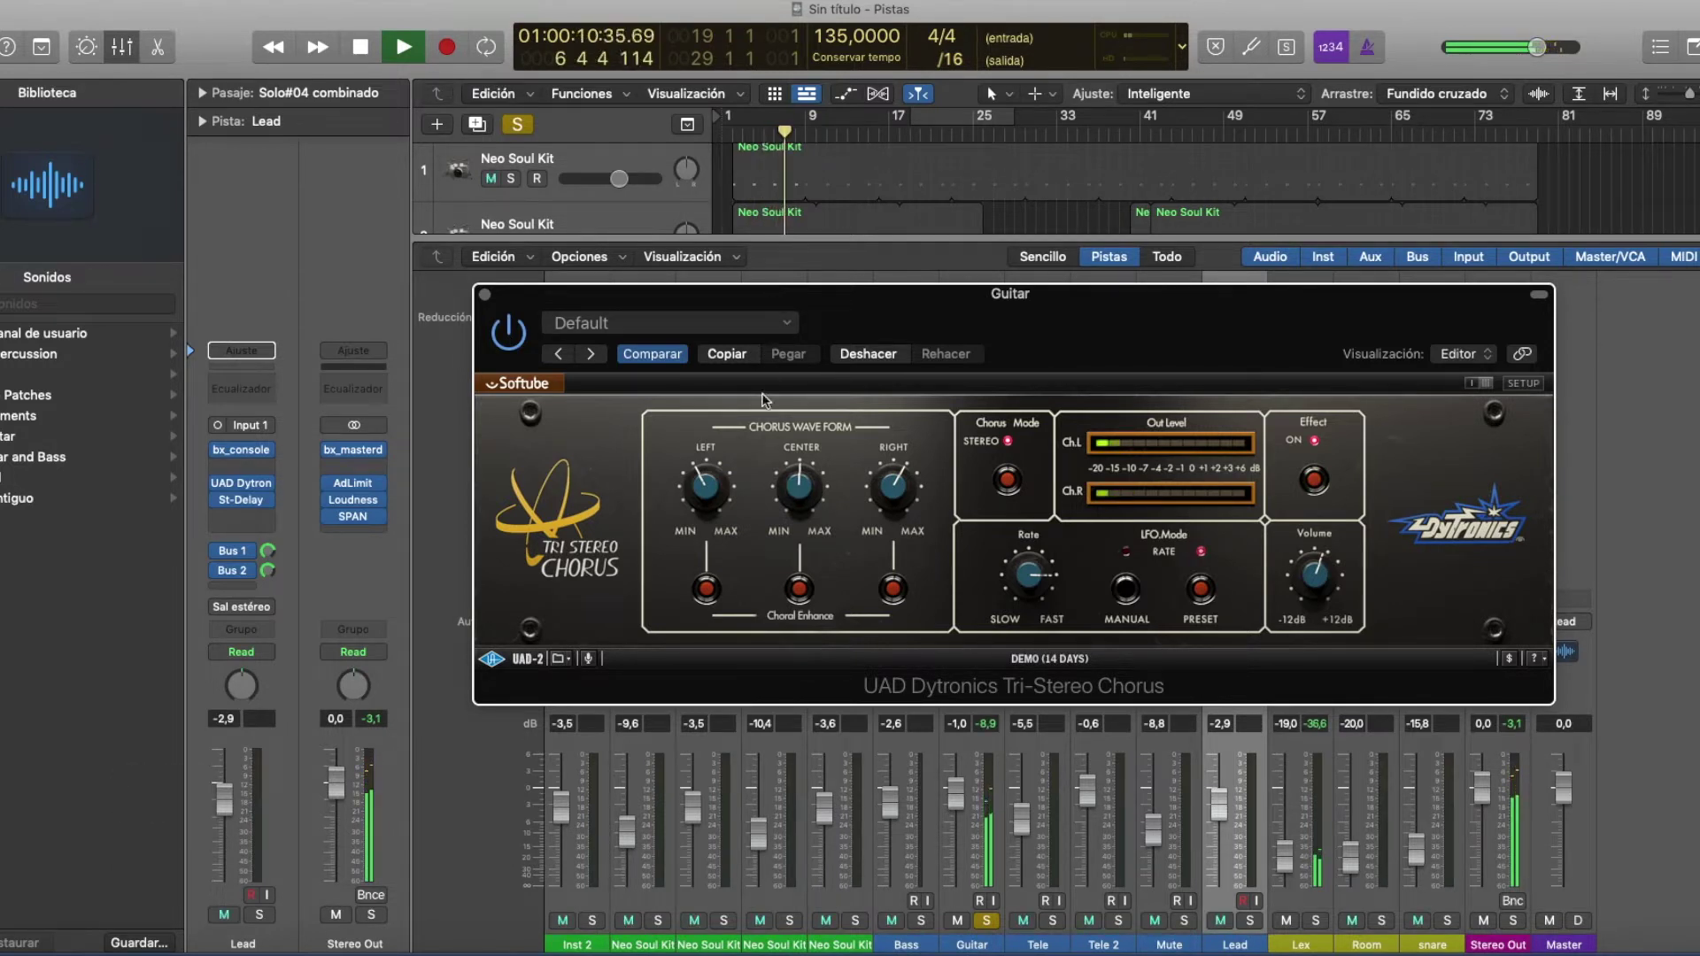
pyautogui.click(707, 589)
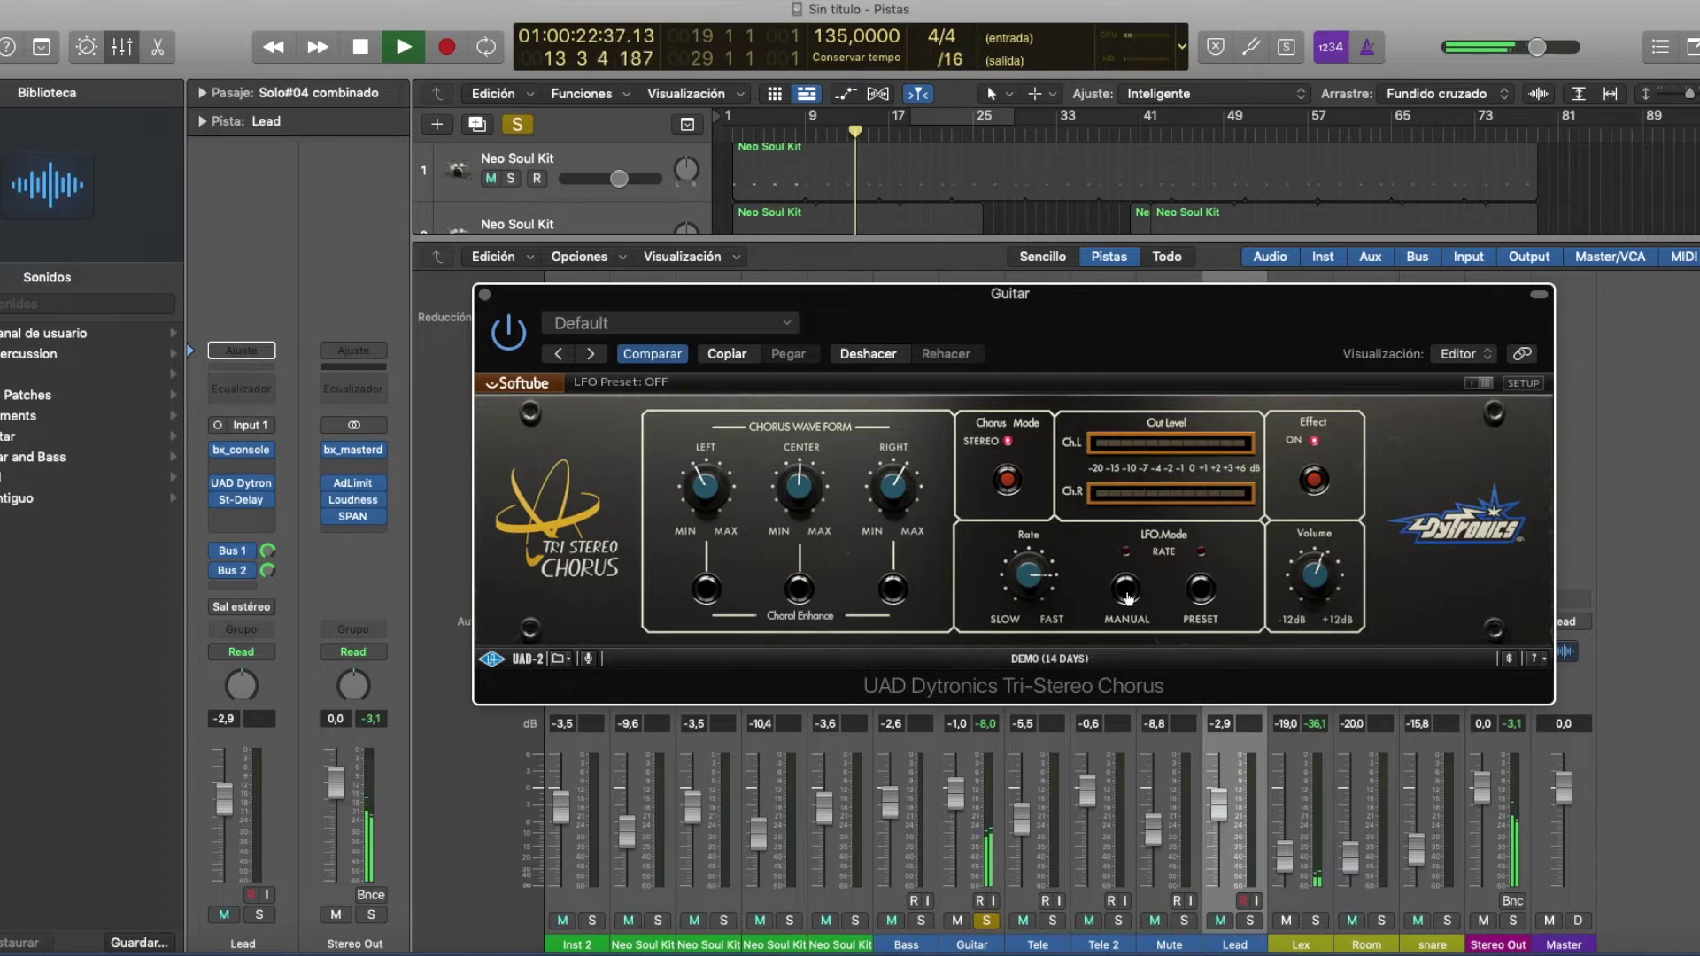
# - Try the Guitar chorus LFO in Manual mode with the Rate at 100%, and return it to Preset mode
pyautogui.click(1127, 591)
pyautogui.moveTo(1035, 572); pyautogui.dragTo(1011, 476)
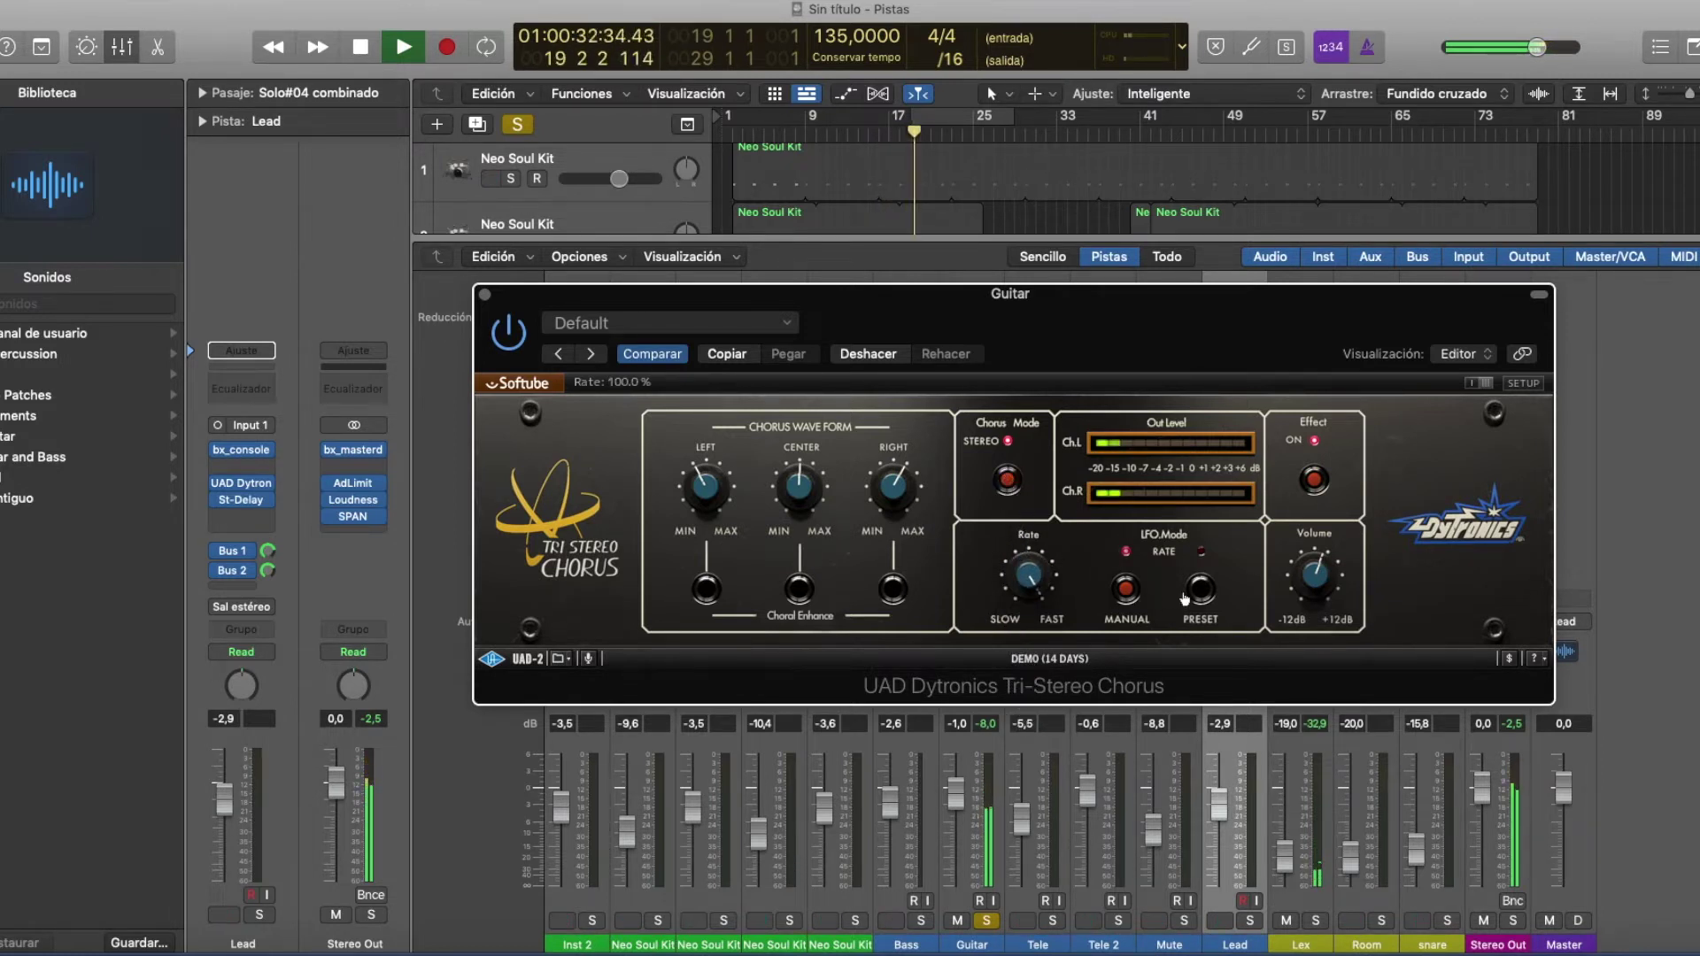
pyautogui.click(1146, 595)
pyautogui.click(1201, 589)
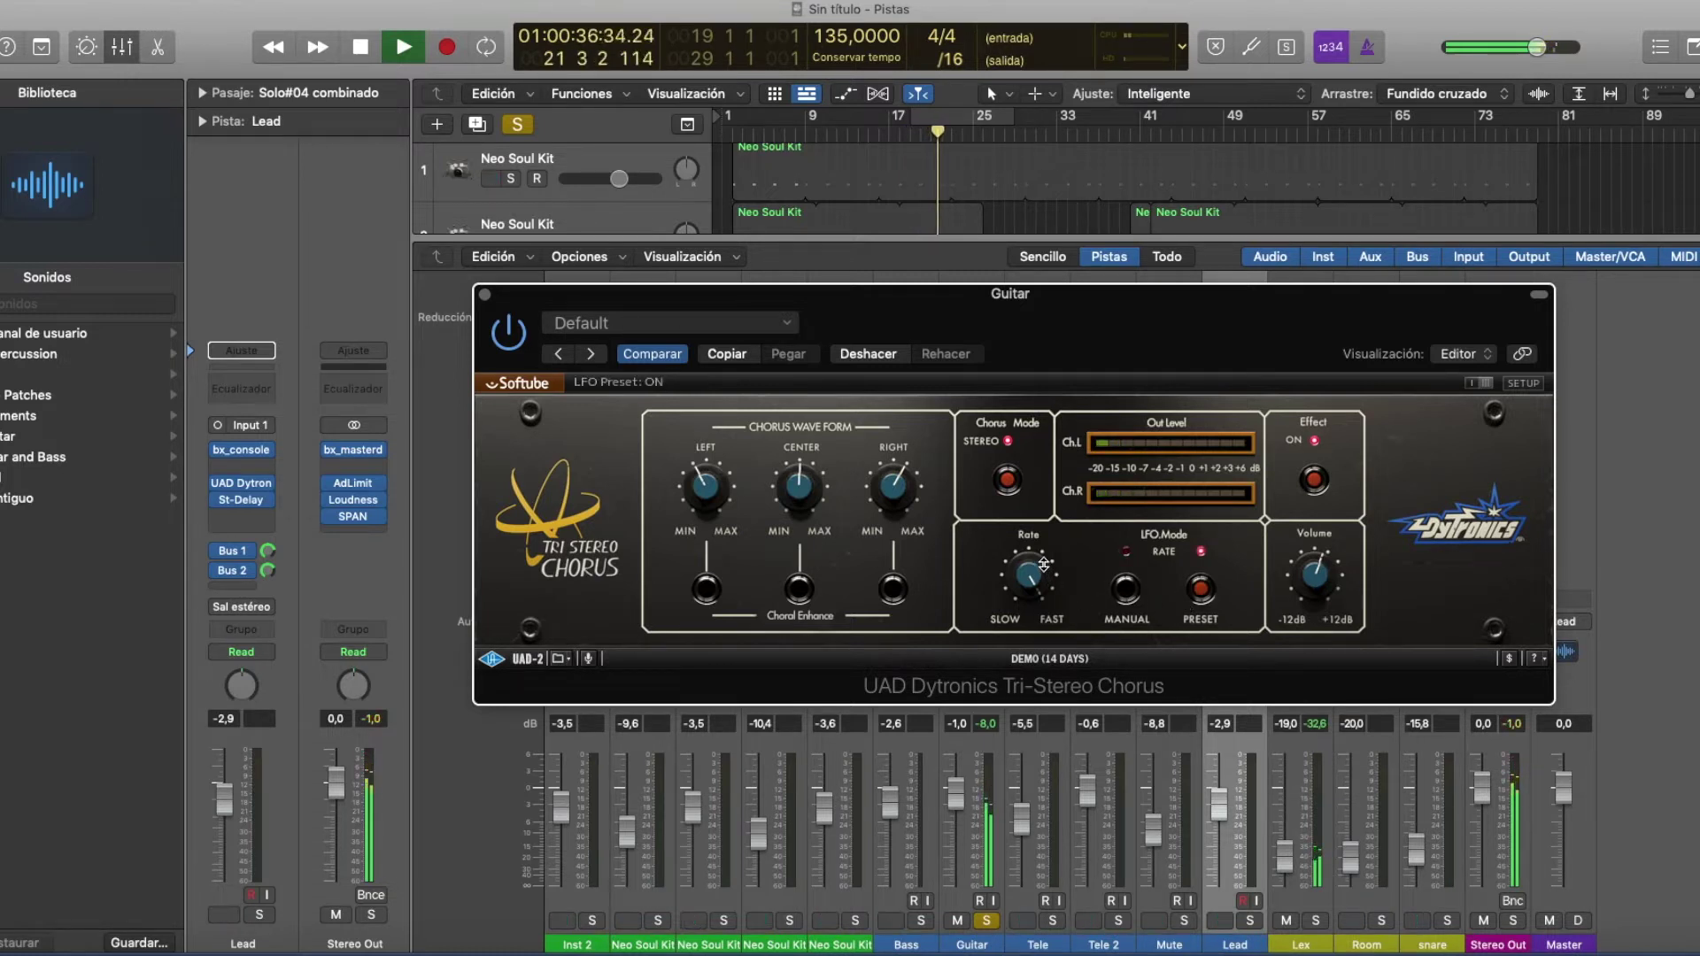
# - Enable the Manual LFO alongside Preset, lower the Rate, and switch Manual off again
pyautogui.click(1124, 592)
pyautogui.moveTo(1029, 576); pyautogui.dragTo(1029, 644)
pyautogui.click(1130, 590)
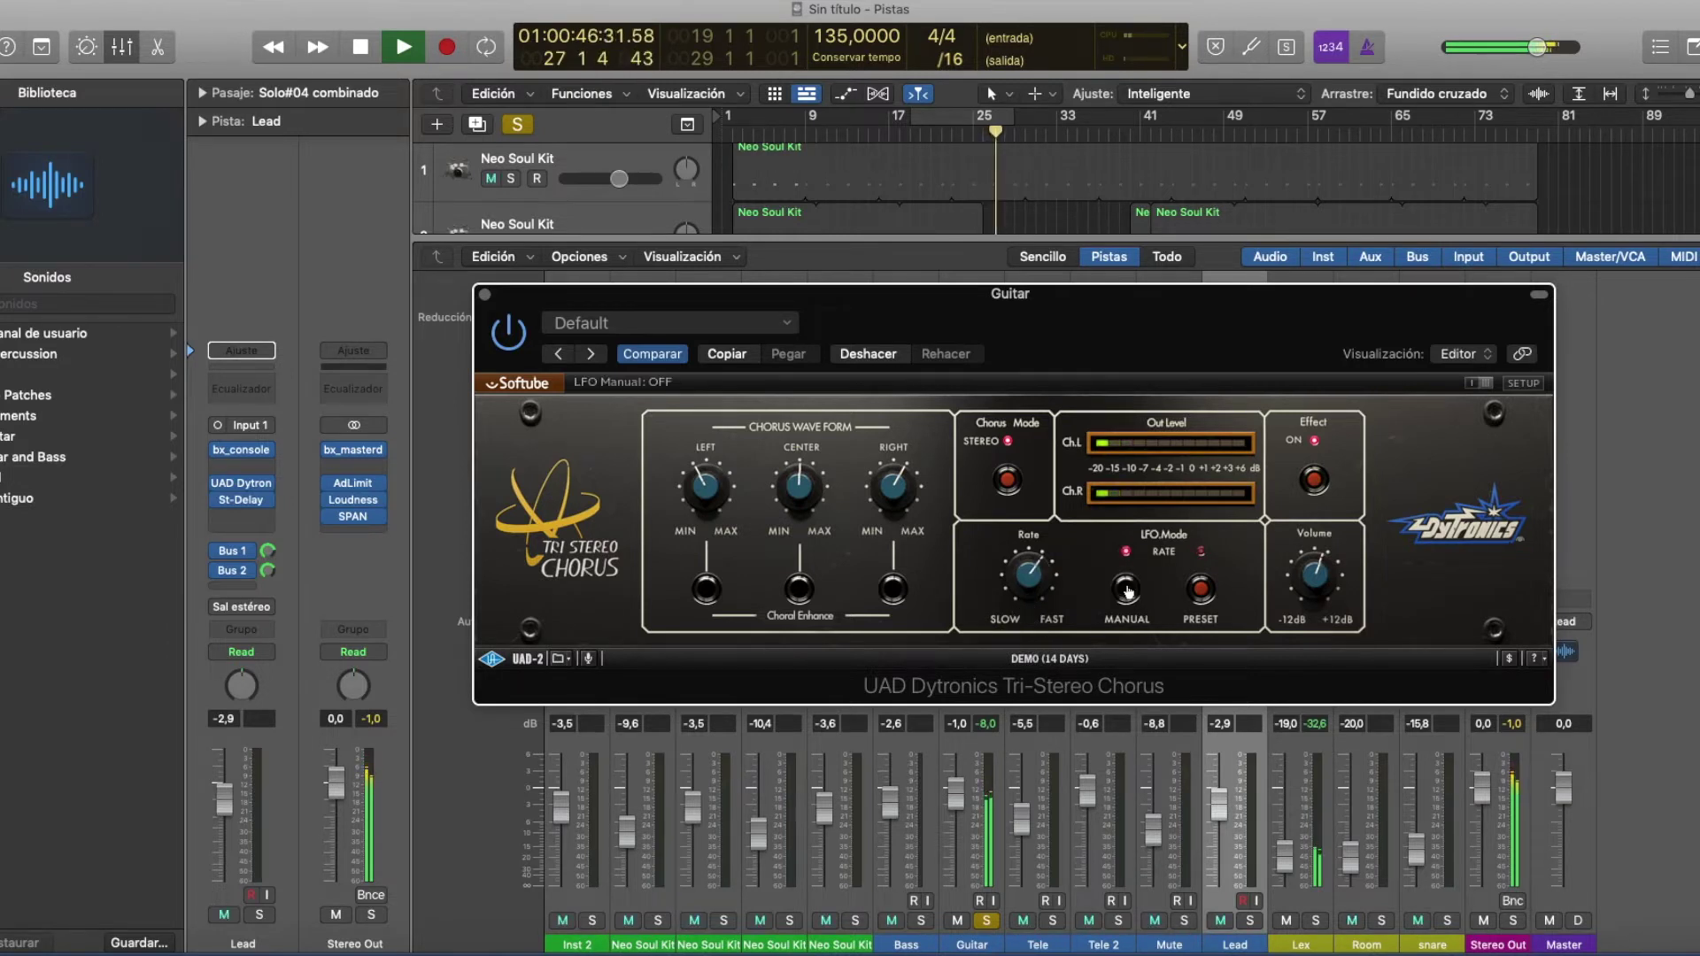
# - Try the Guitar chorus in mono mode and return it to stereo
pyautogui.click(1011, 484)
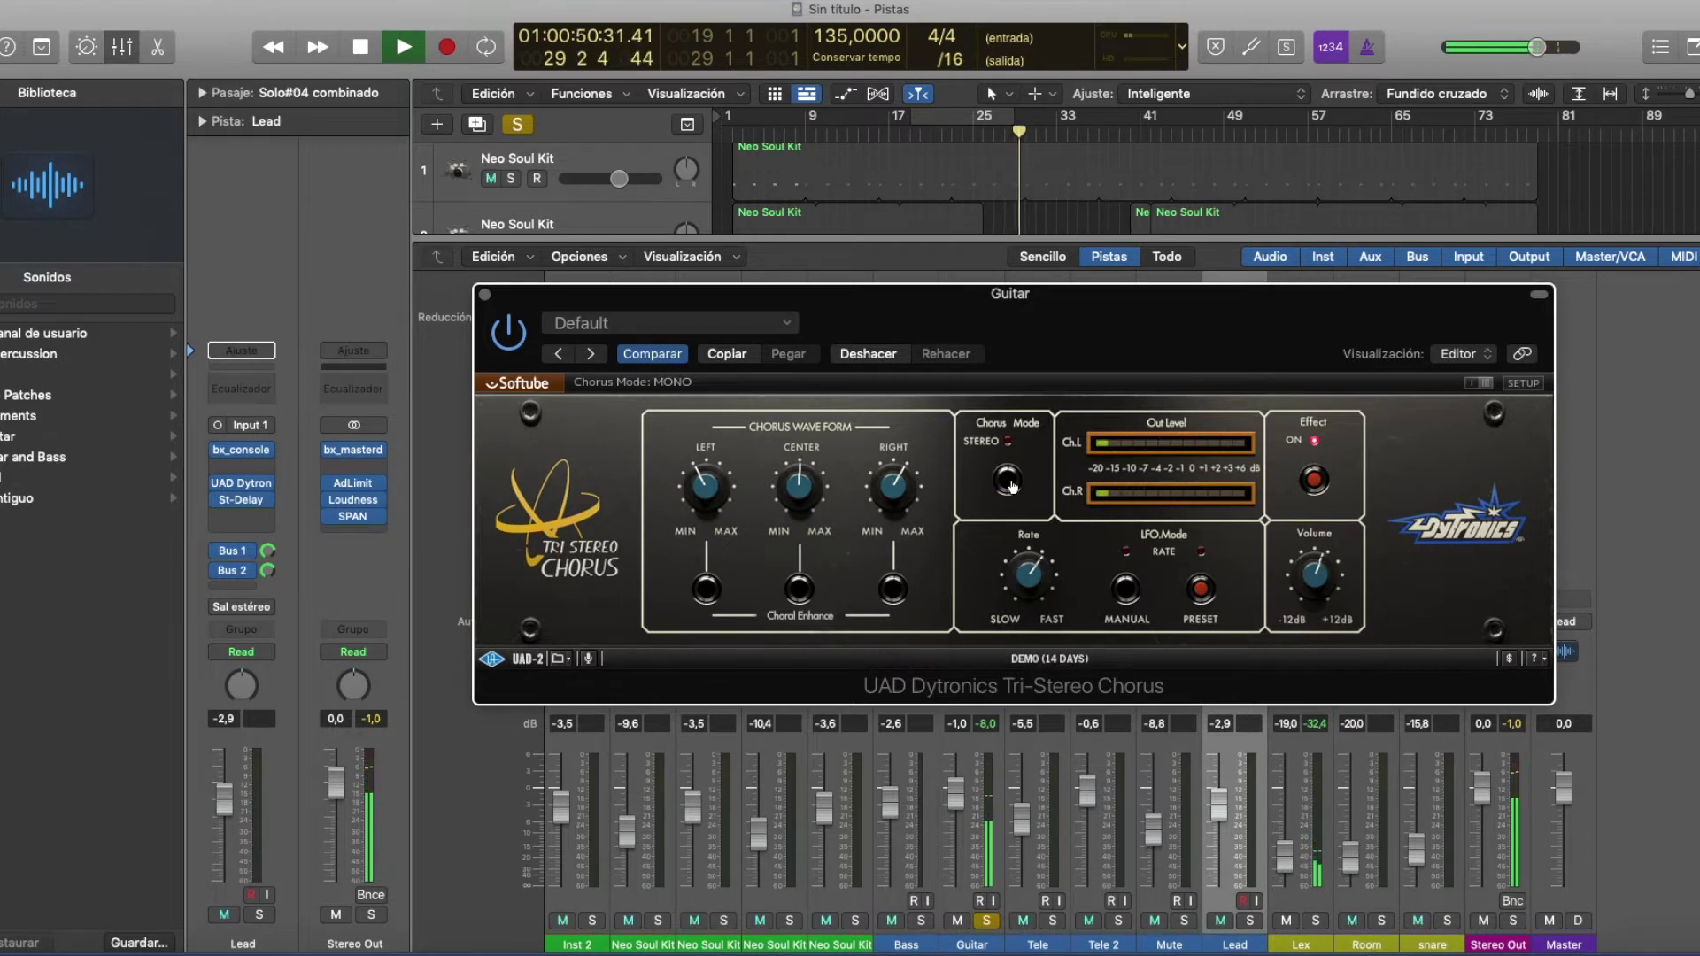
pyautogui.click(1011, 484)
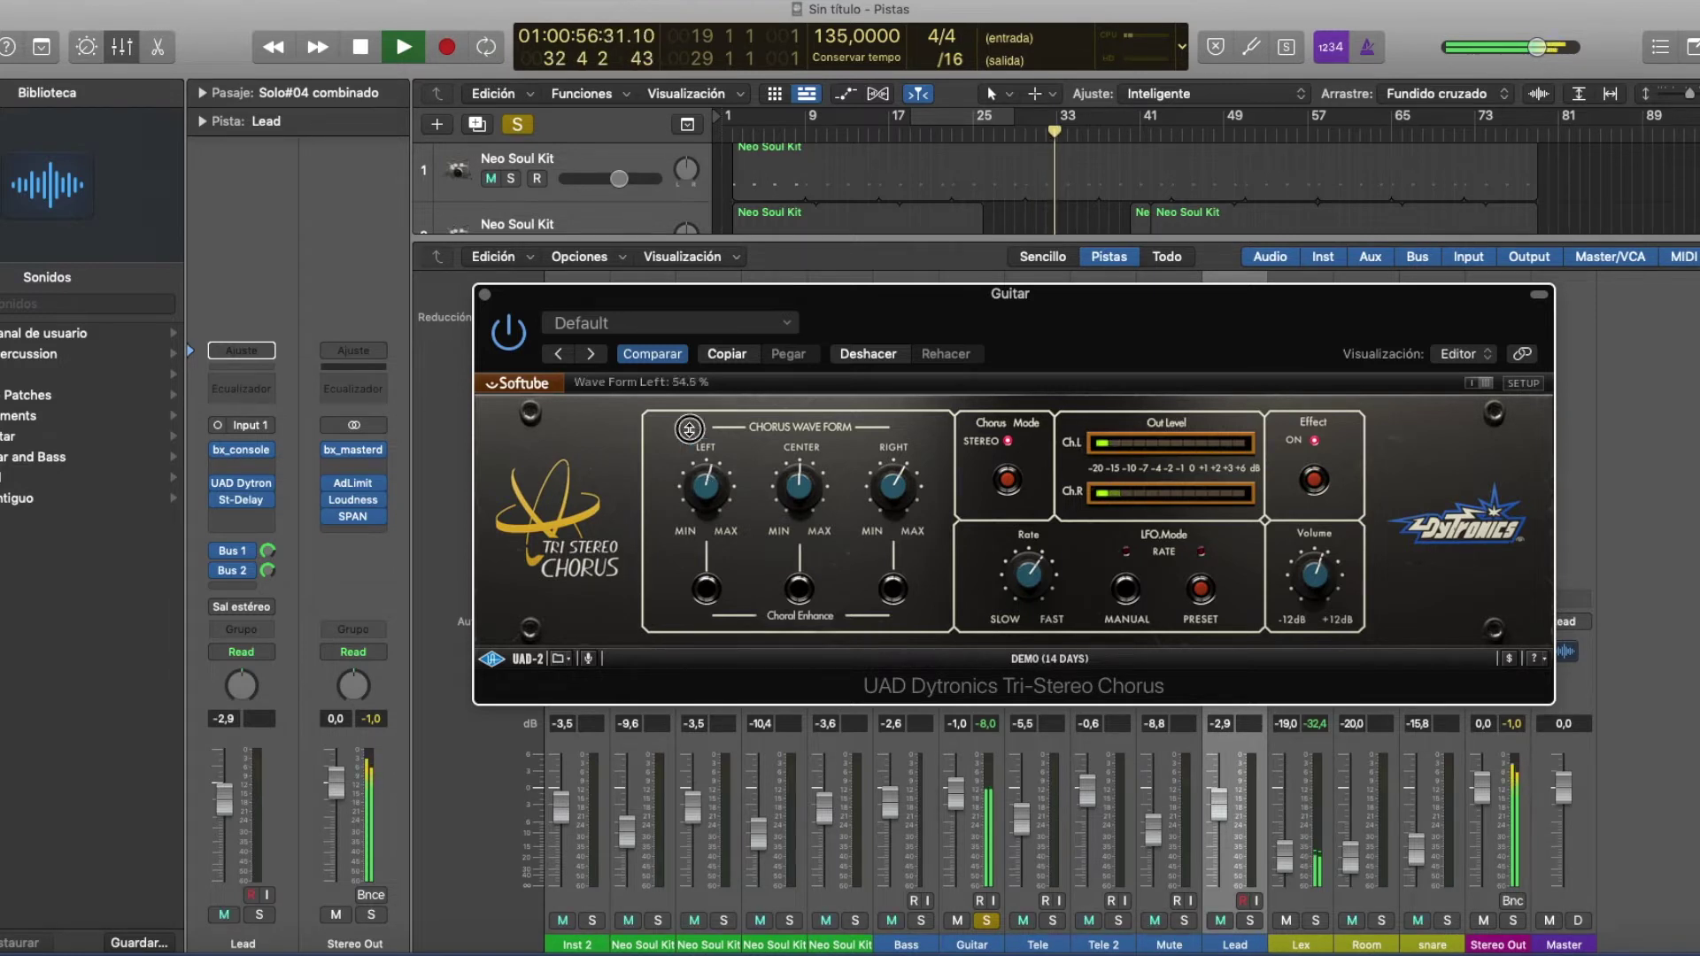
# - Set the left and right wave forms to maximum and the center to 26%, with Choral Enhance on for all three channels
pyautogui.moveTo(802, 531)
pyautogui.moveTo(802, 531); pyautogui.dragTo(804, 595)
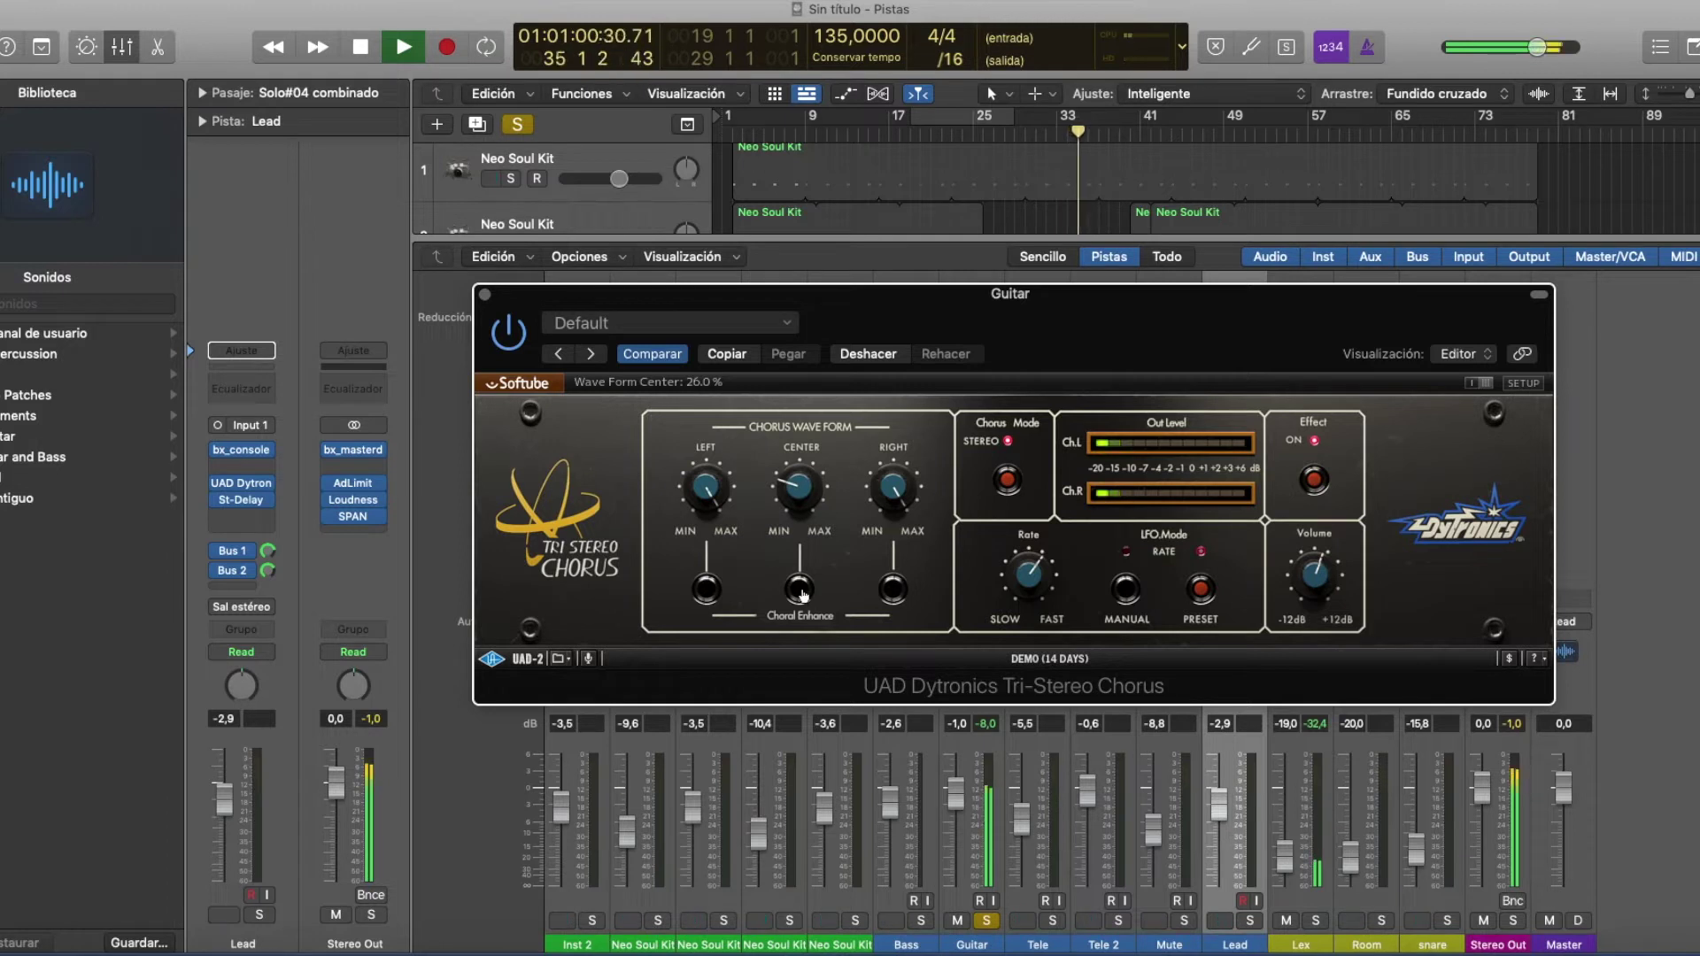
pyautogui.click(802, 592)
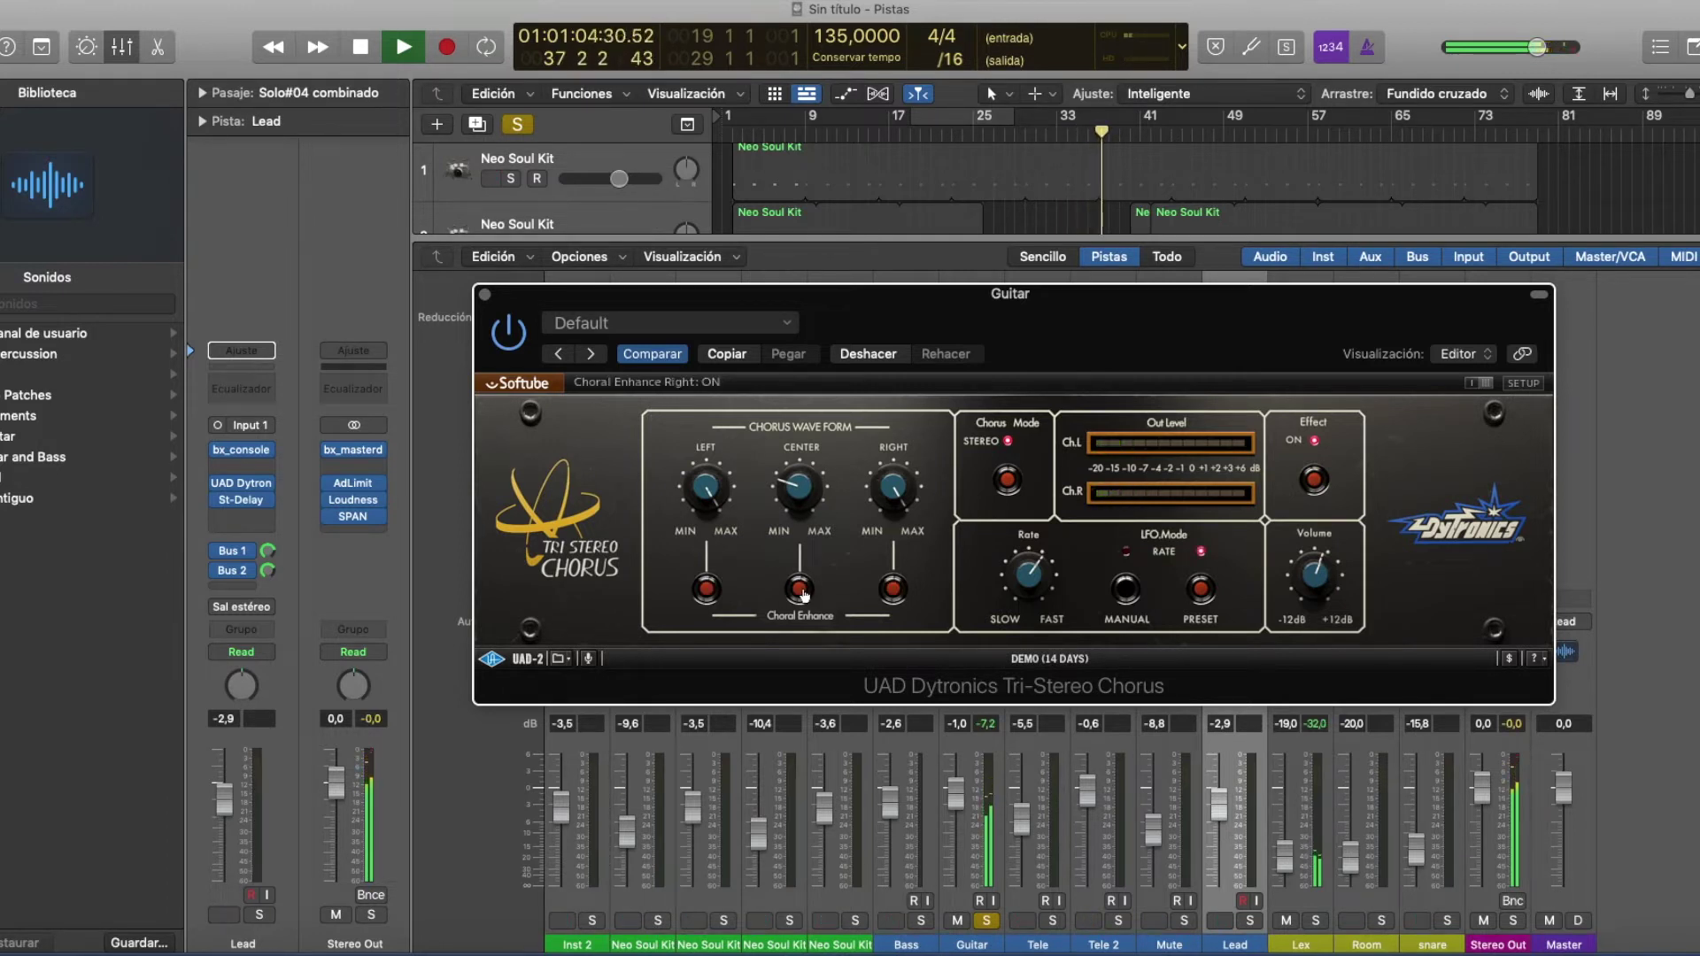
# - Set the left and right wave forms to minimum and the center to maximum, with Choral Enhance off for all three channels
pyautogui.click(803, 592)
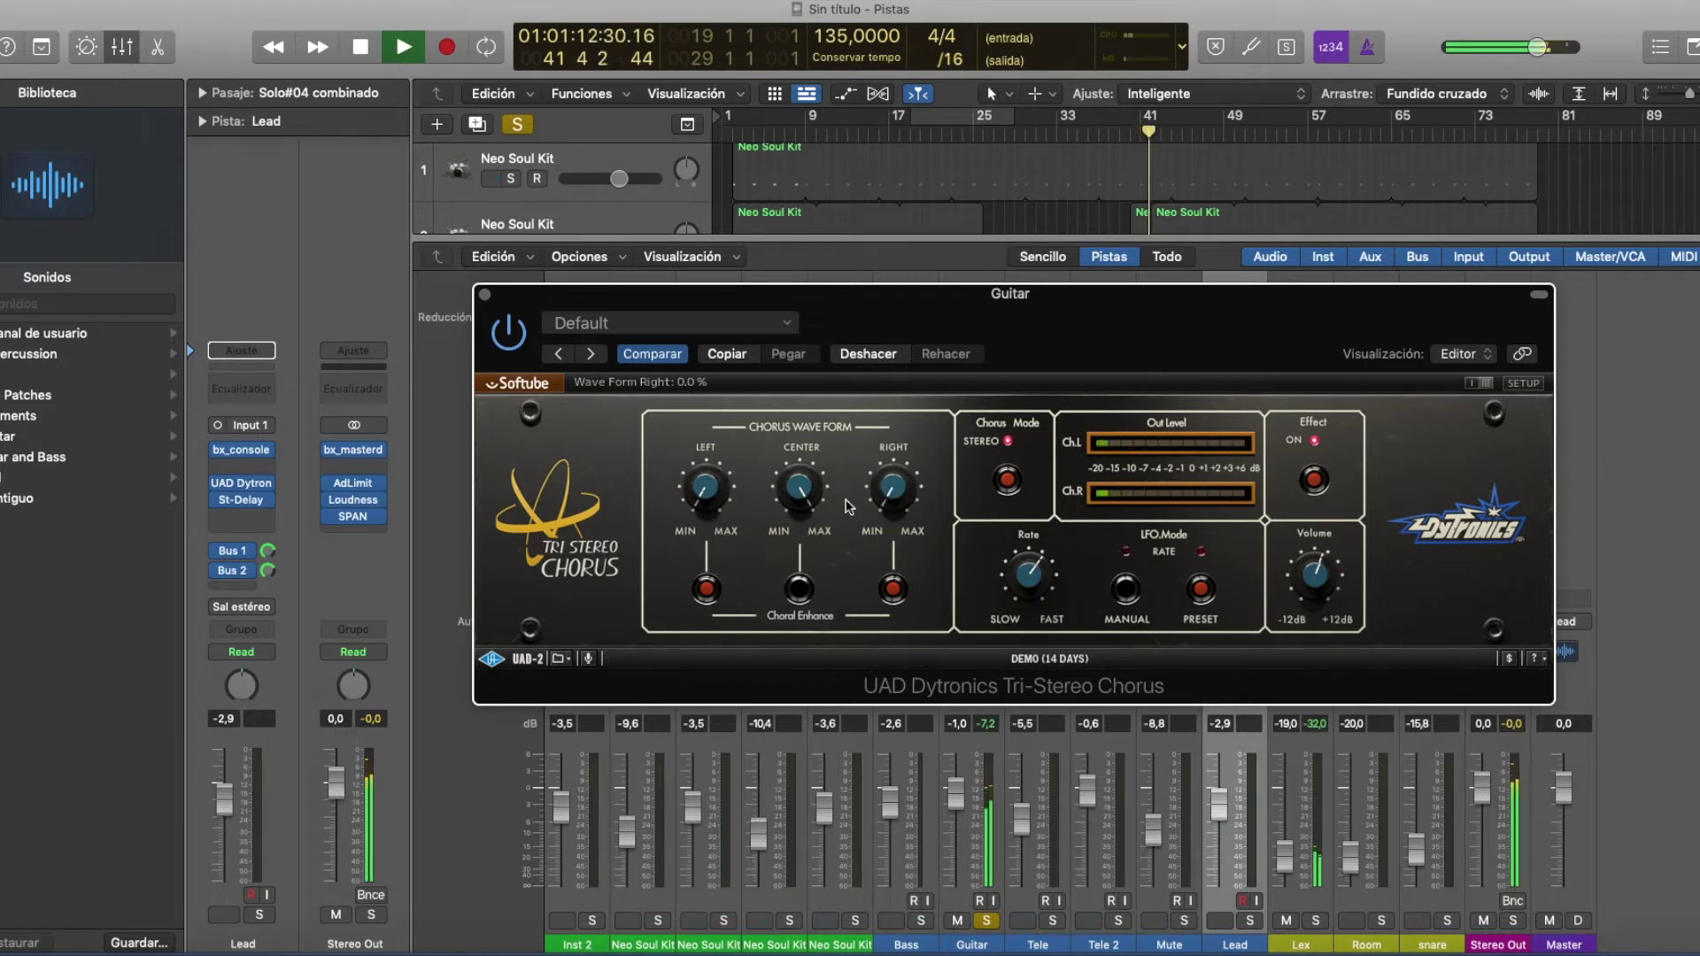
pyautogui.click(892, 592)
pyautogui.click(706, 590)
pyautogui.click(813, 597)
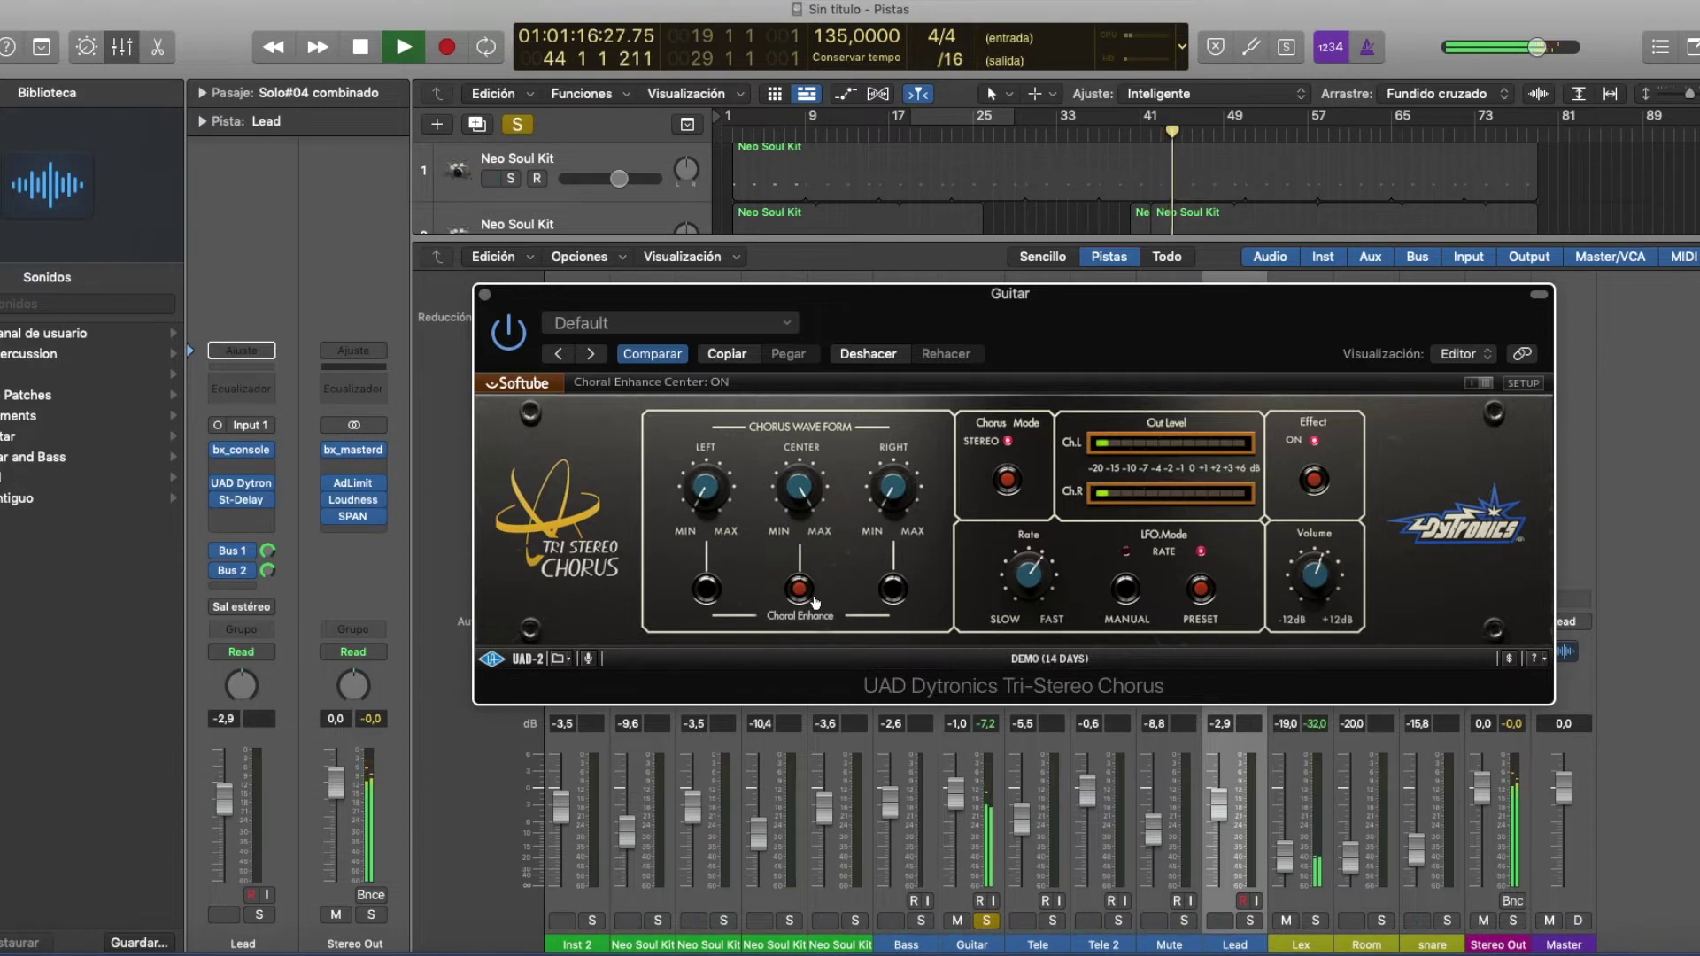
pyautogui.click(809, 604)
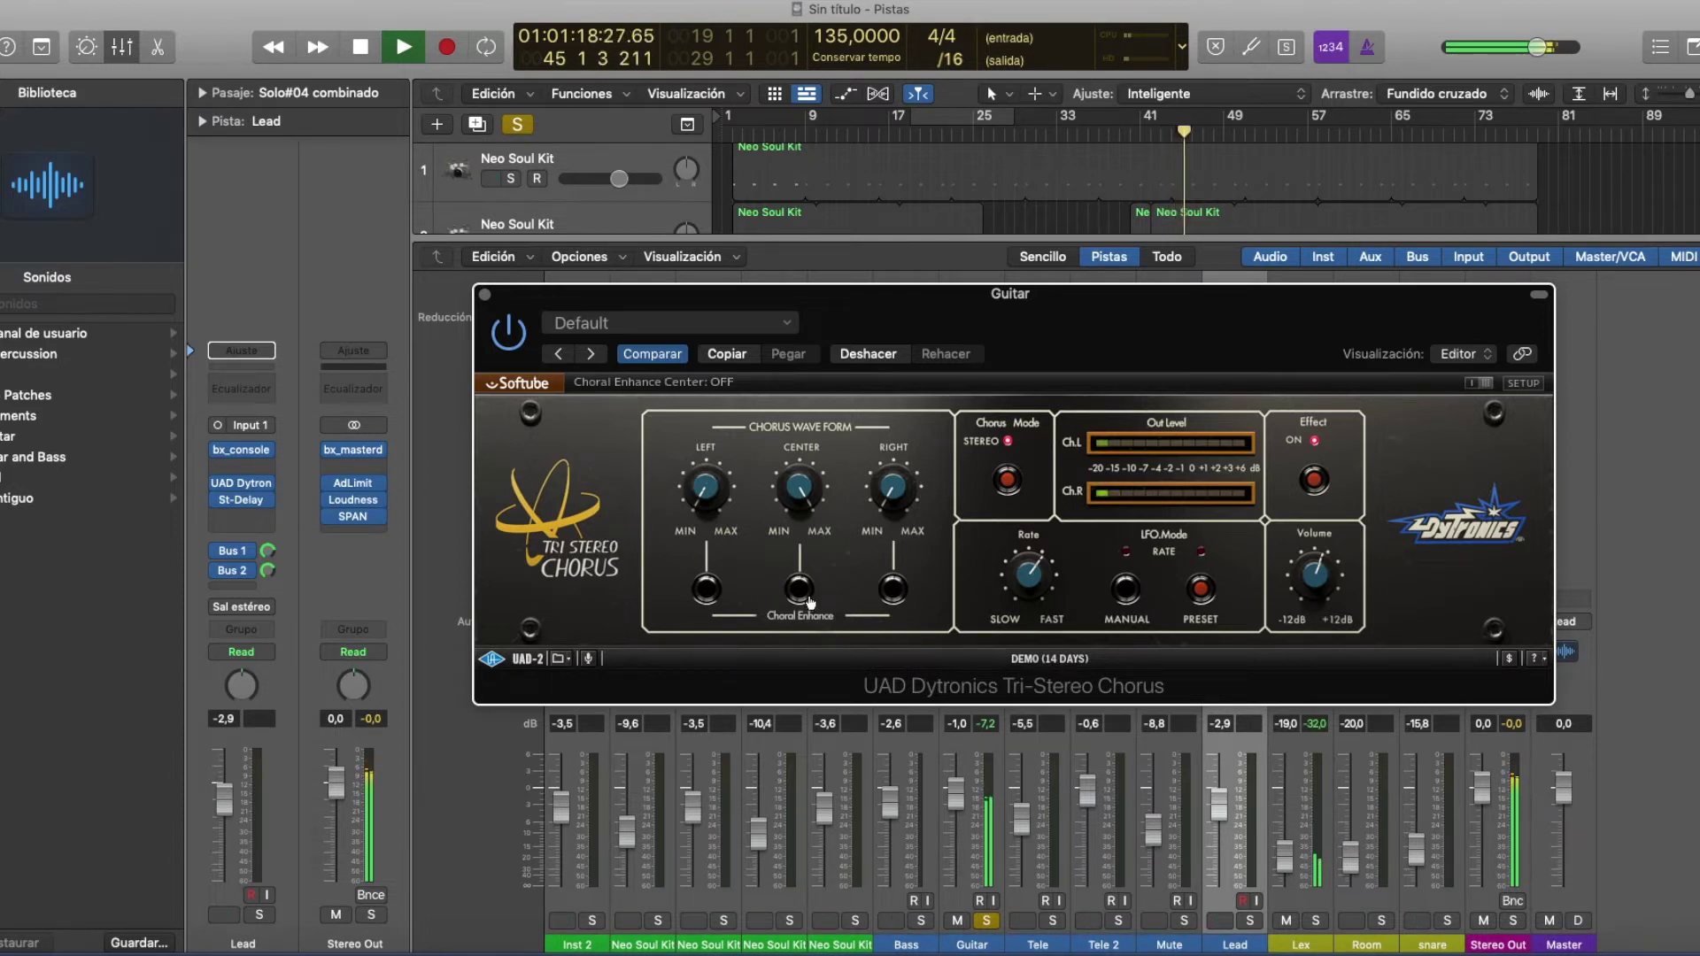
# - Switch Choral Enhance on for all channels with the left and right wave forms at maximum, and set the Manual LFO Rate to 37.5%
pyautogui.click(707, 596)
pyautogui.moveTo(706, 489); pyautogui.dragTo(685, 330)
pyautogui.moveTo(891, 491); pyautogui.dragTo(879, 354)
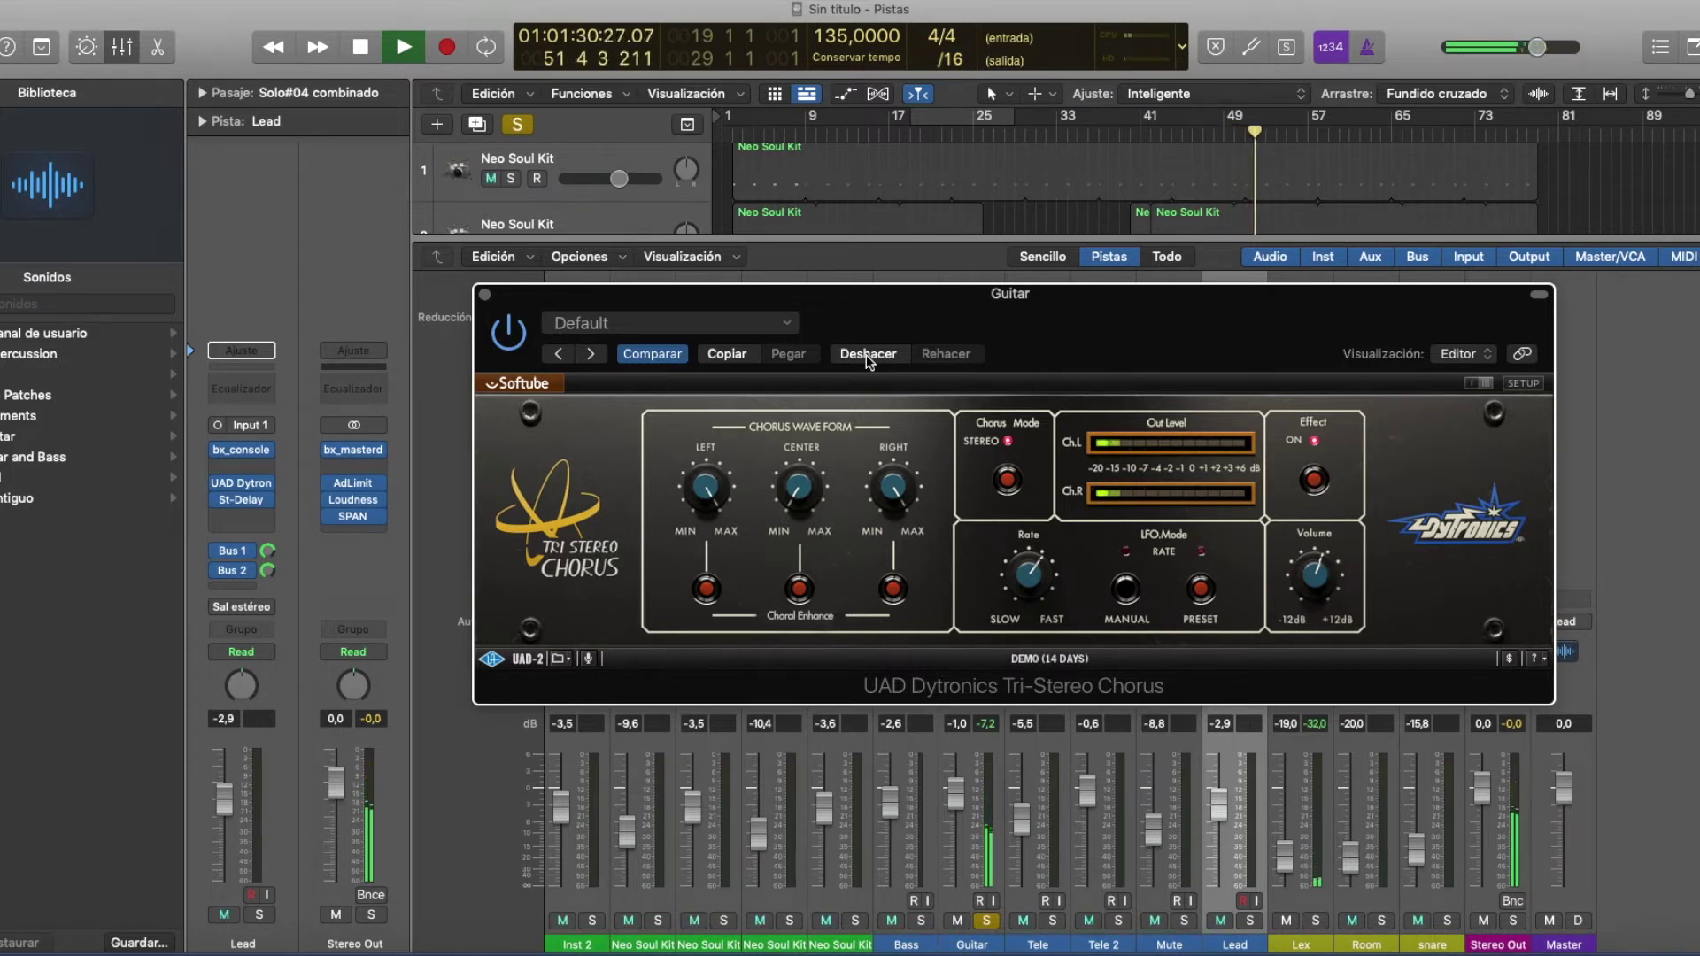
pyautogui.click(1123, 589)
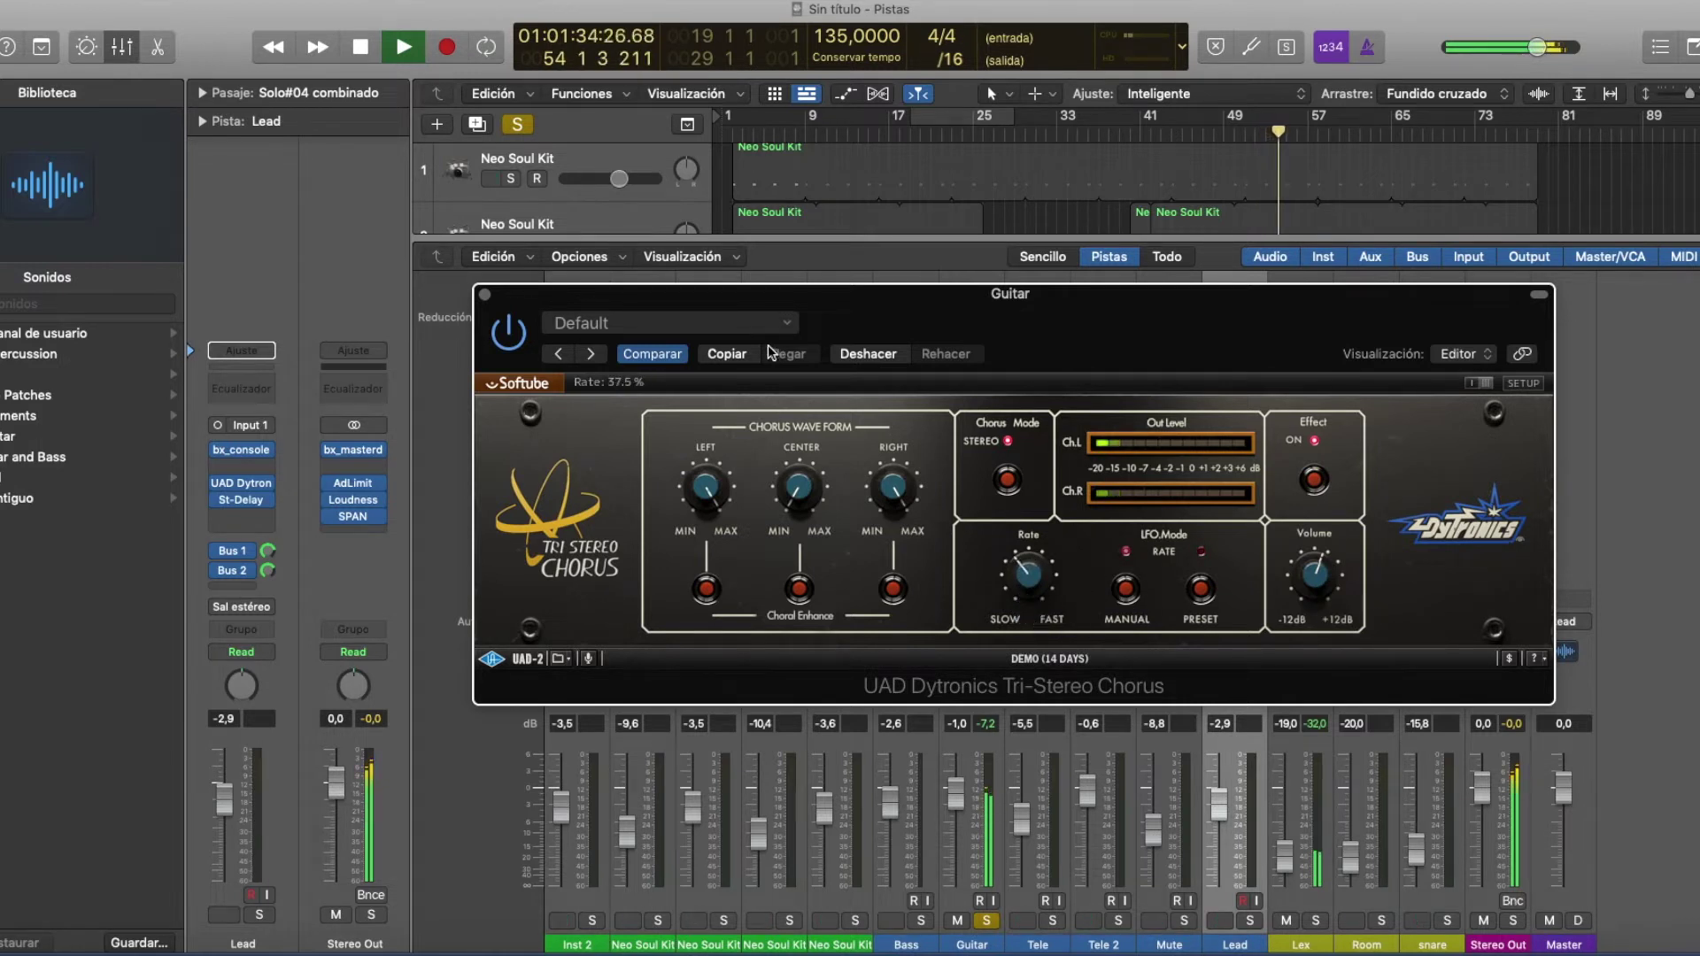
# - Audition the chorus's factory presets in order on the Guitar track, from Ensemble Fluid through Static Stereo and on to the following one
pyautogui.click(751, 326)
pyautogui.moveTo(912, 701)
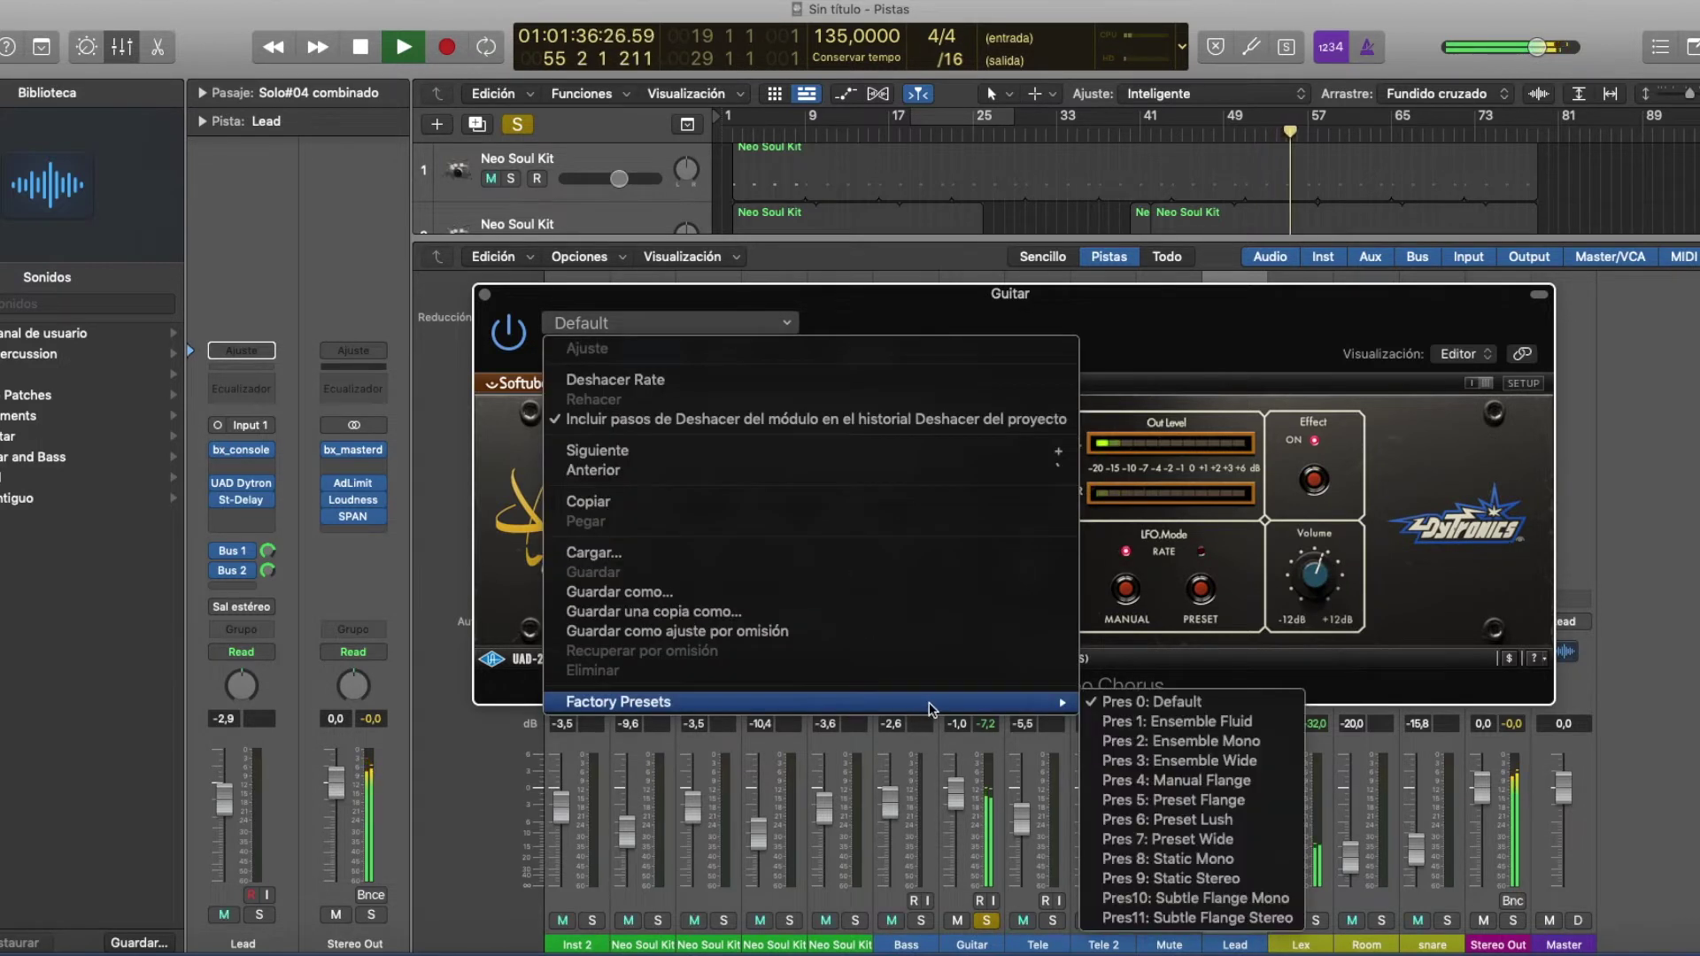
pyautogui.click(1178, 721)
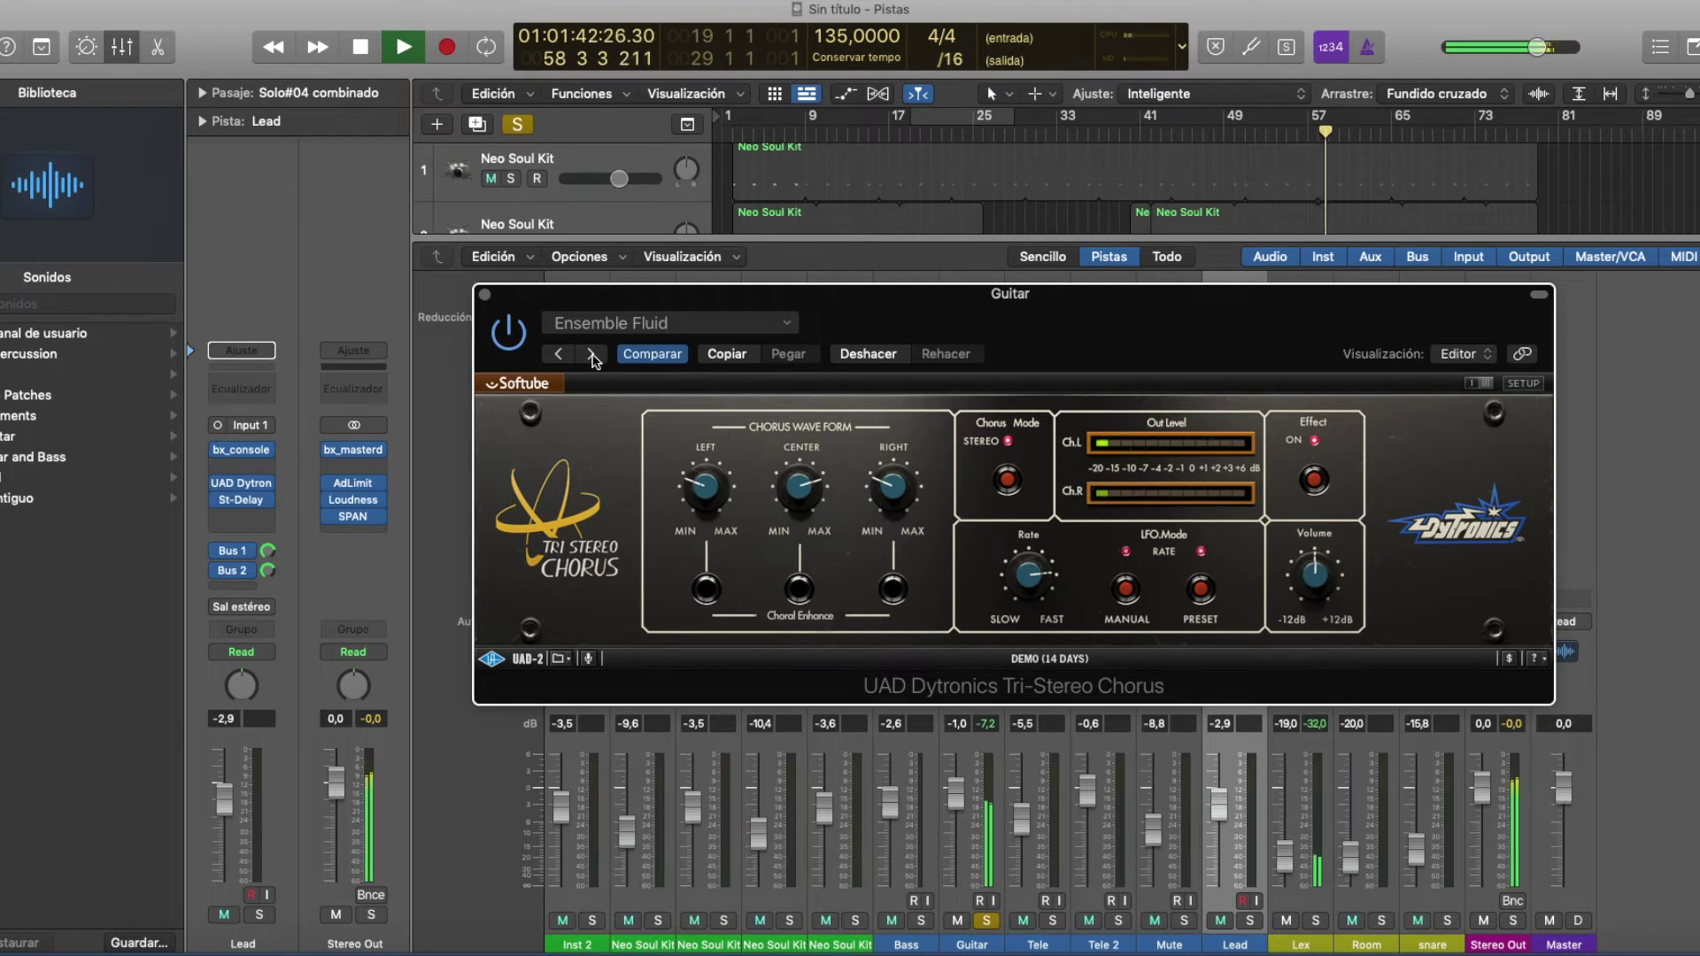
pyautogui.click(592, 354)
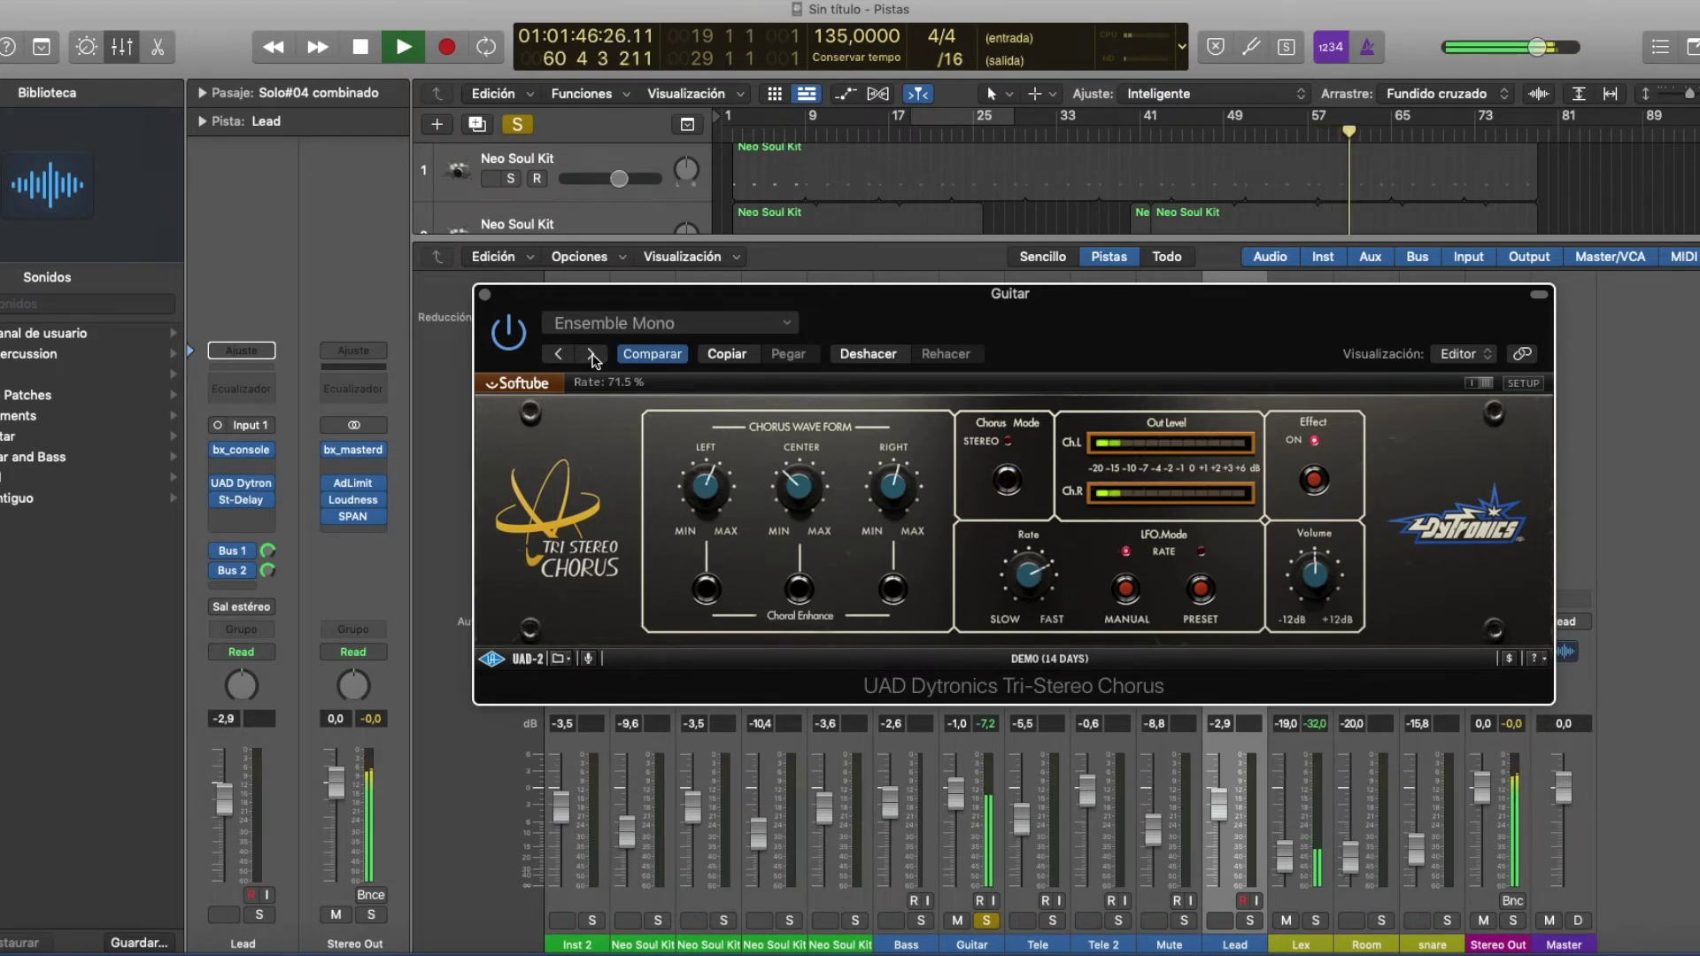
pyautogui.click(592, 354)
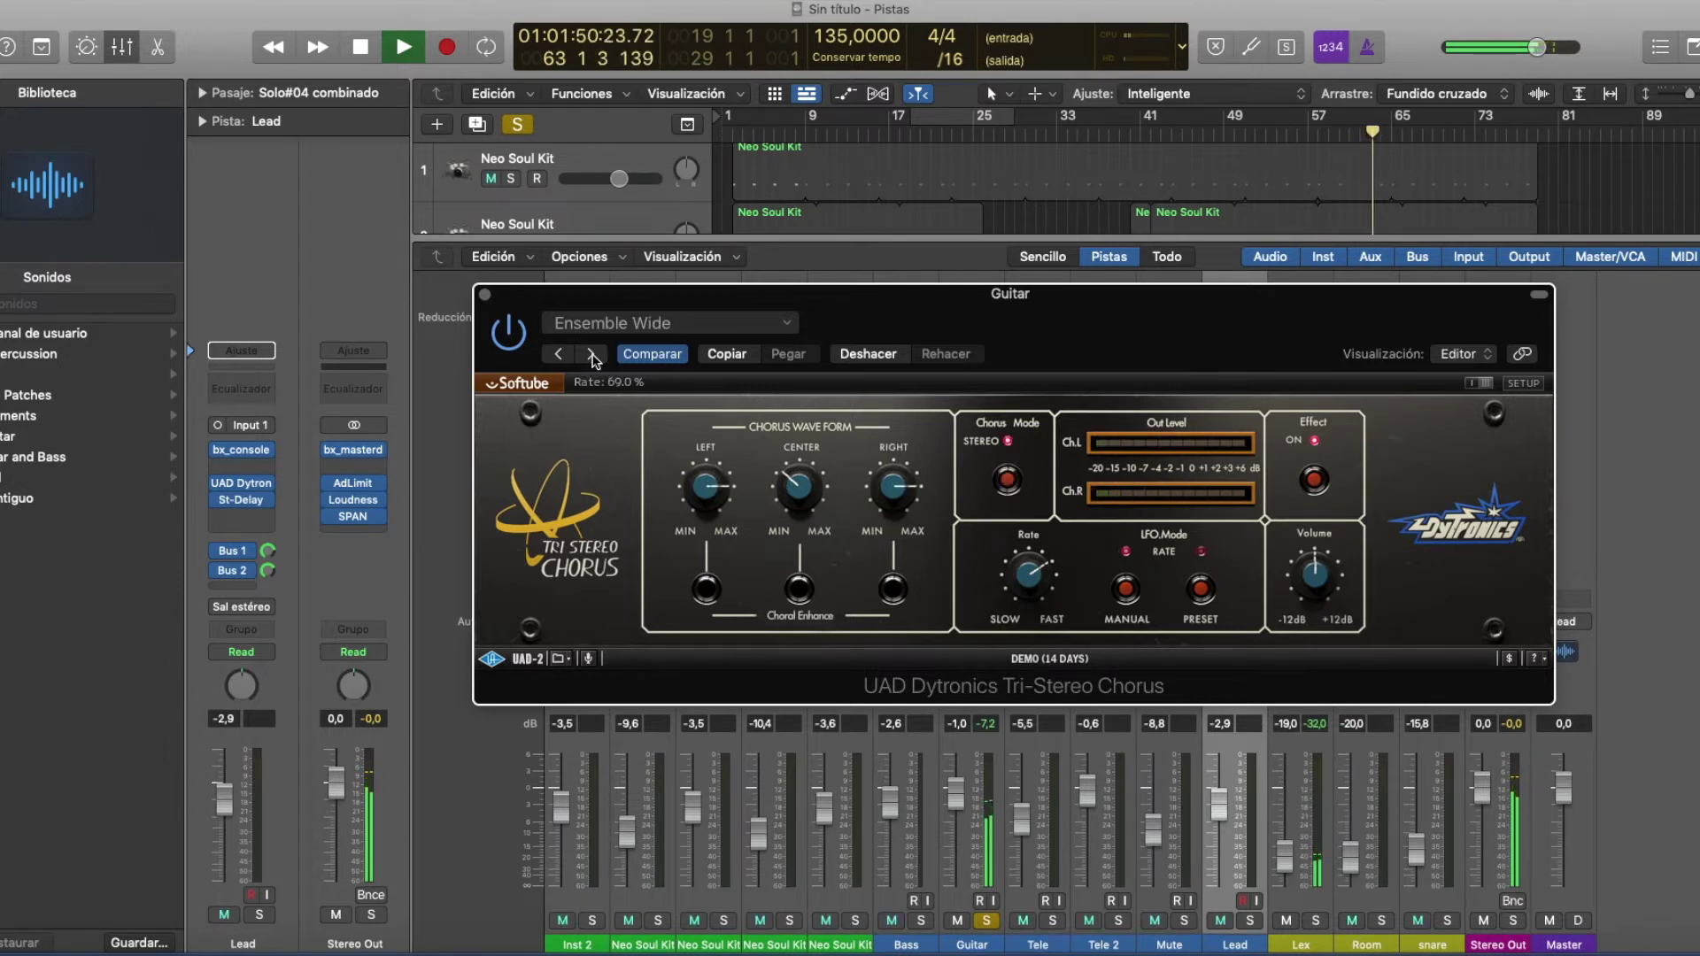
pyautogui.click(591, 354)
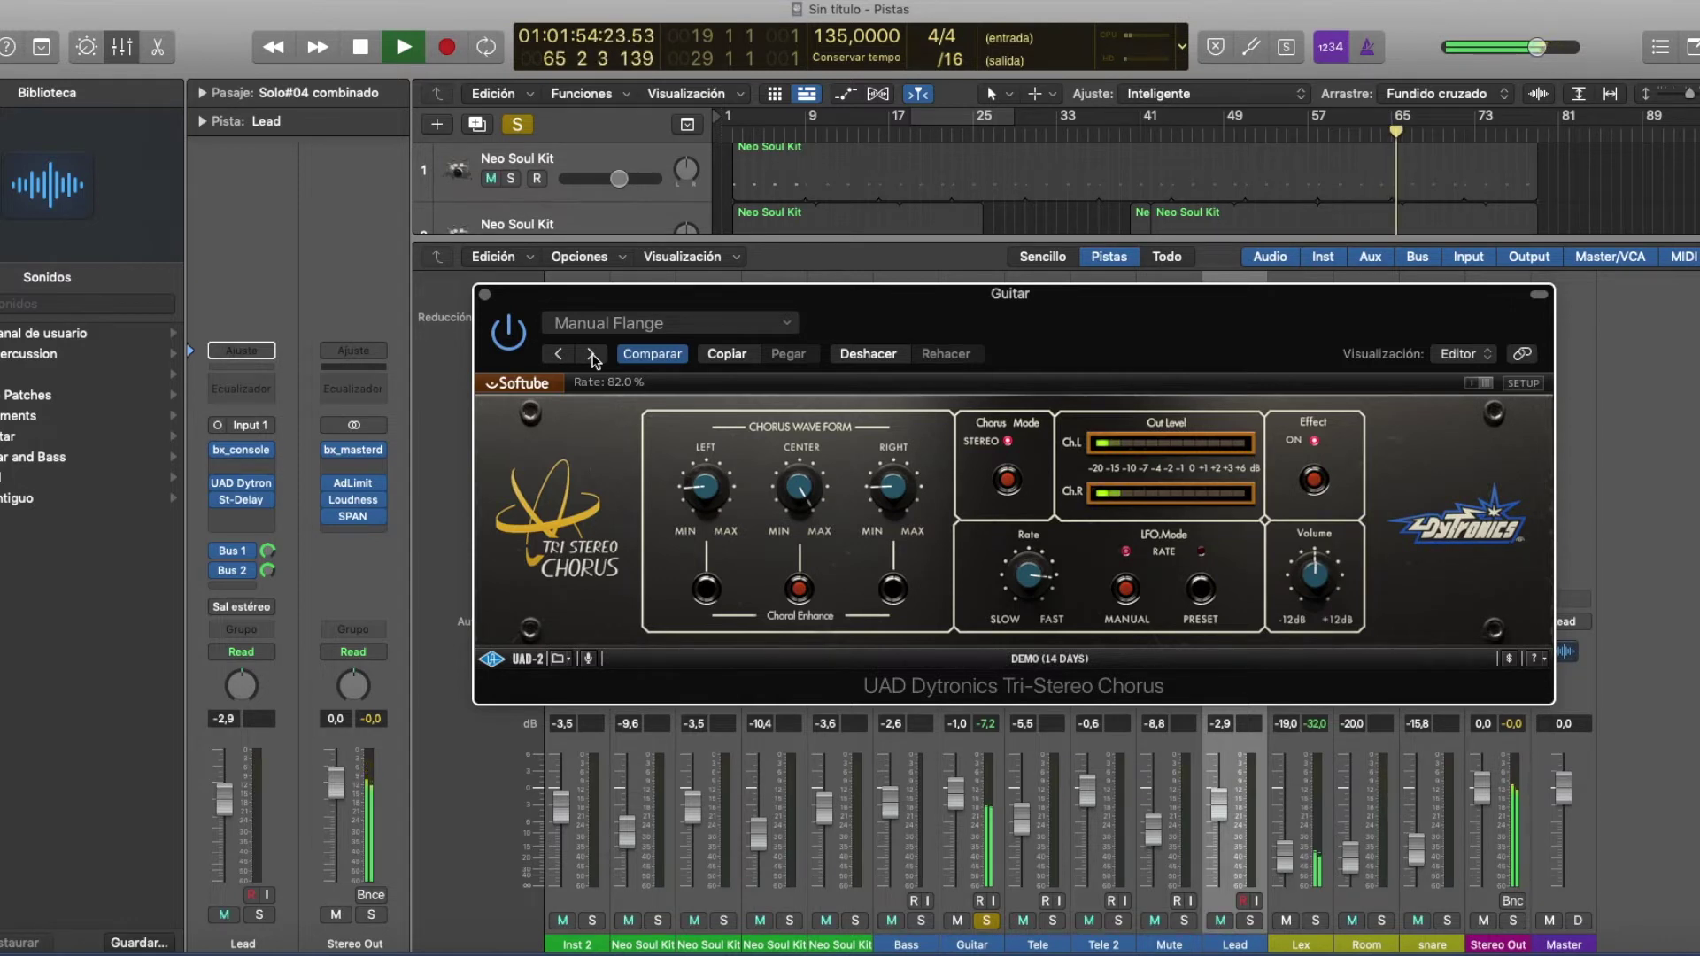
pyautogui.click(591, 354)
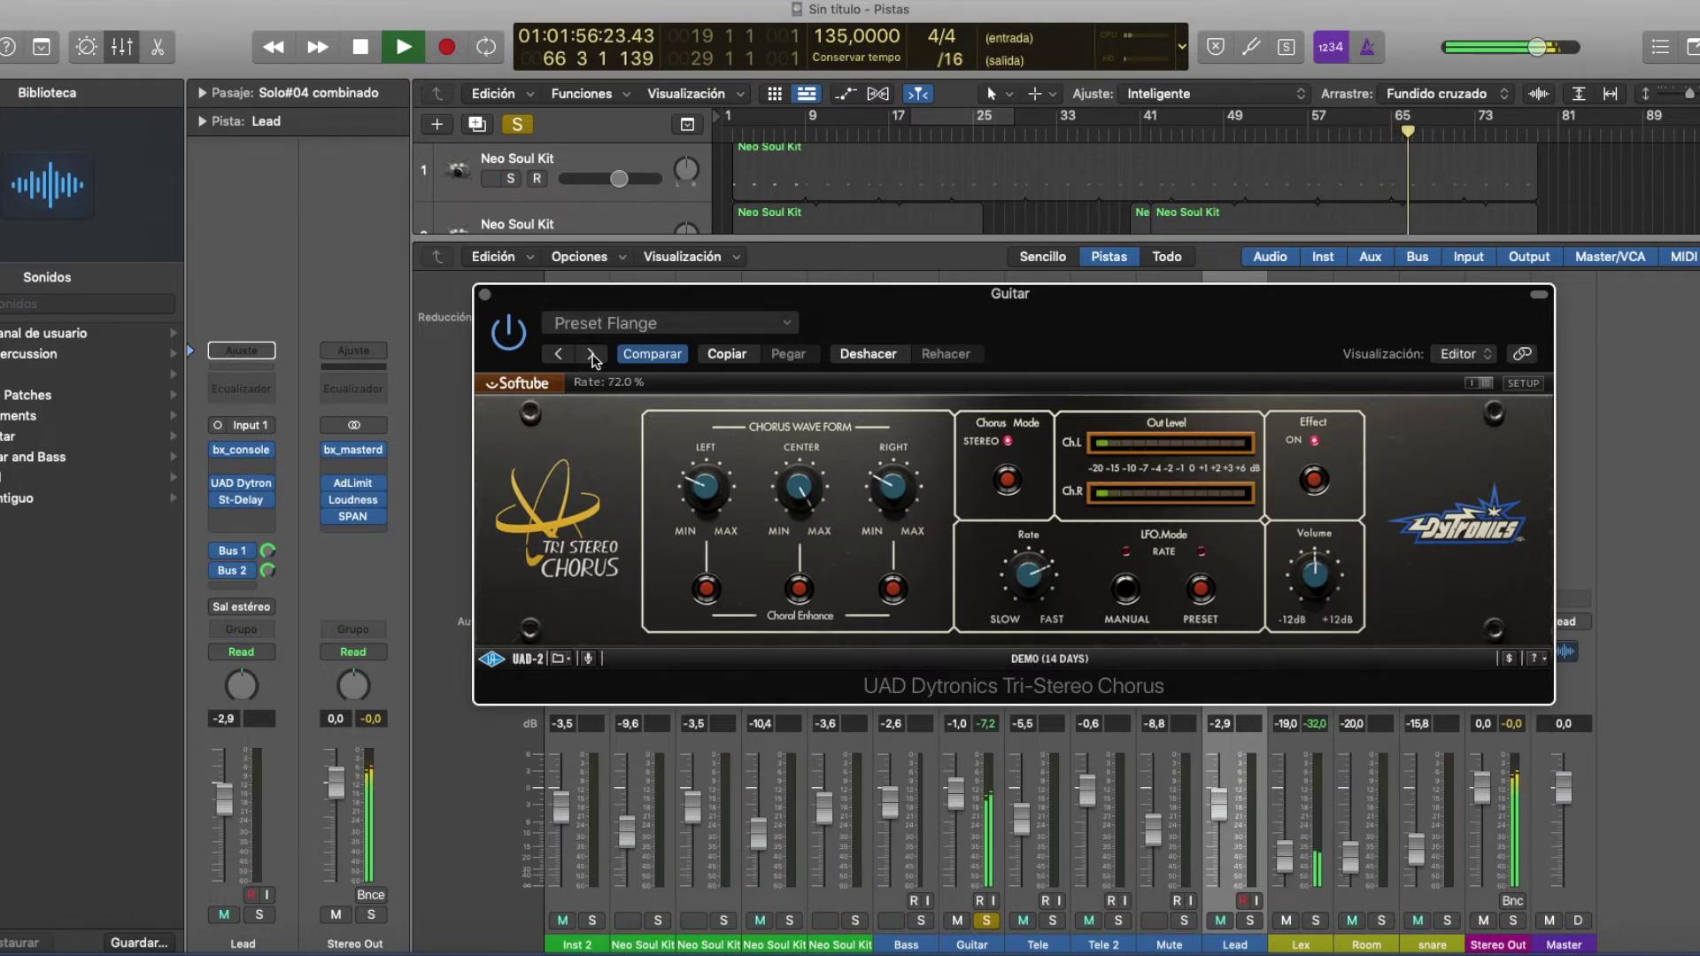
pyautogui.click(591, 354)
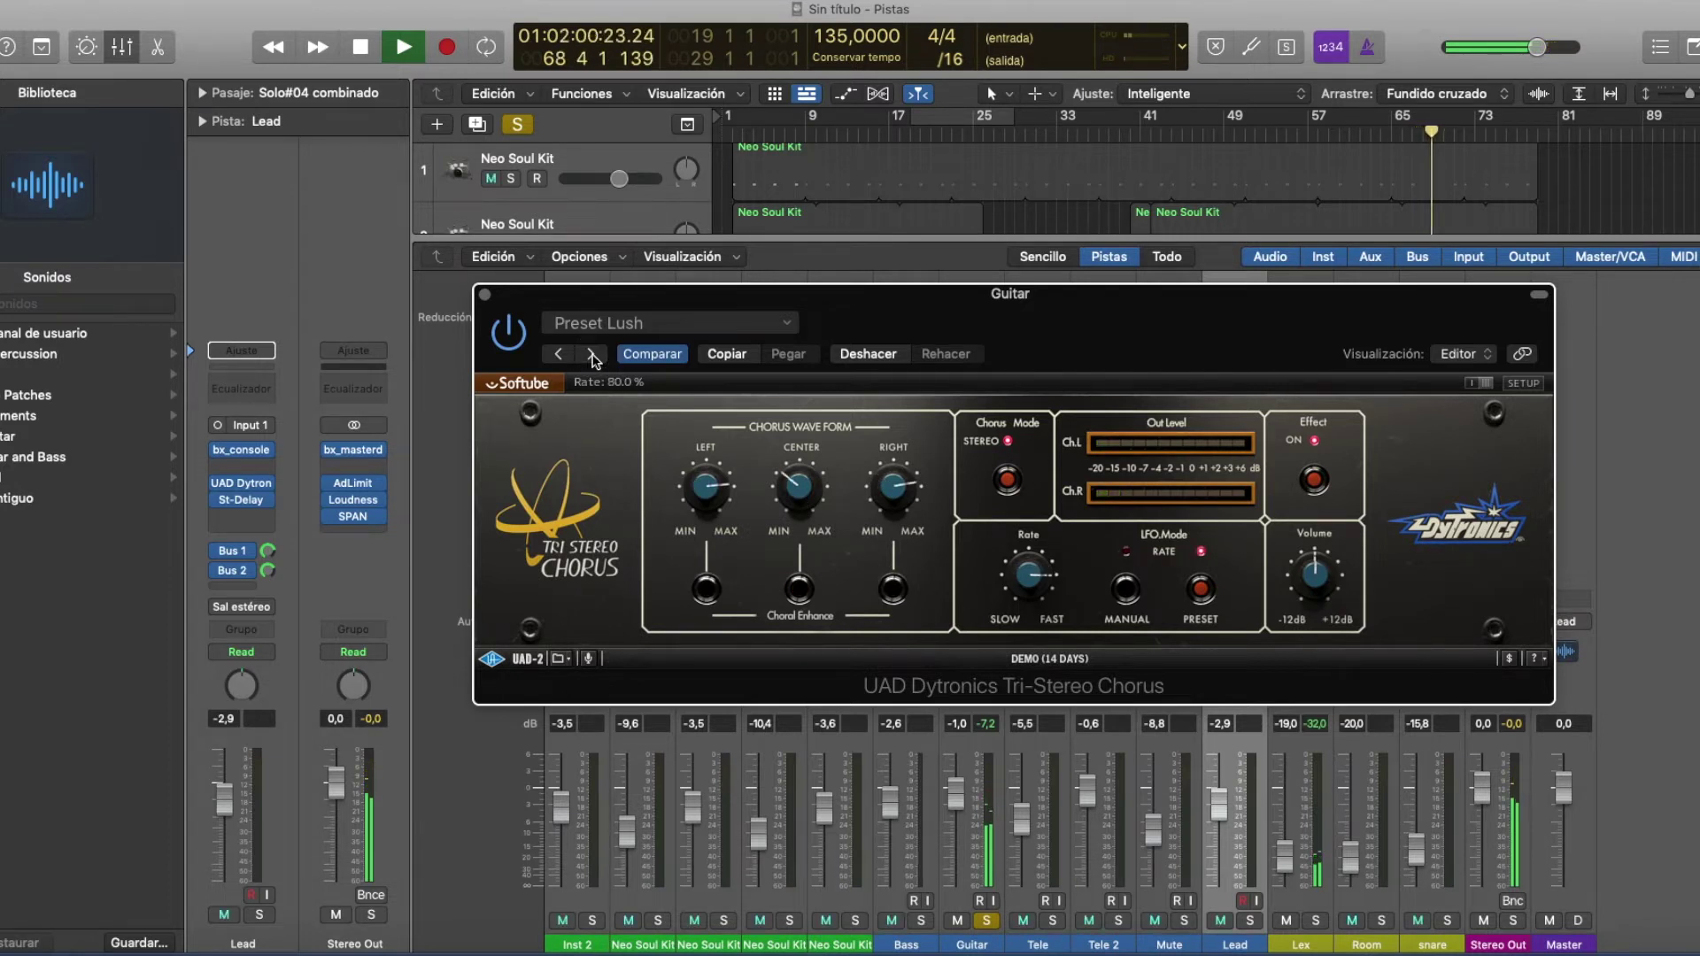
pyautogui.click(592, 355)
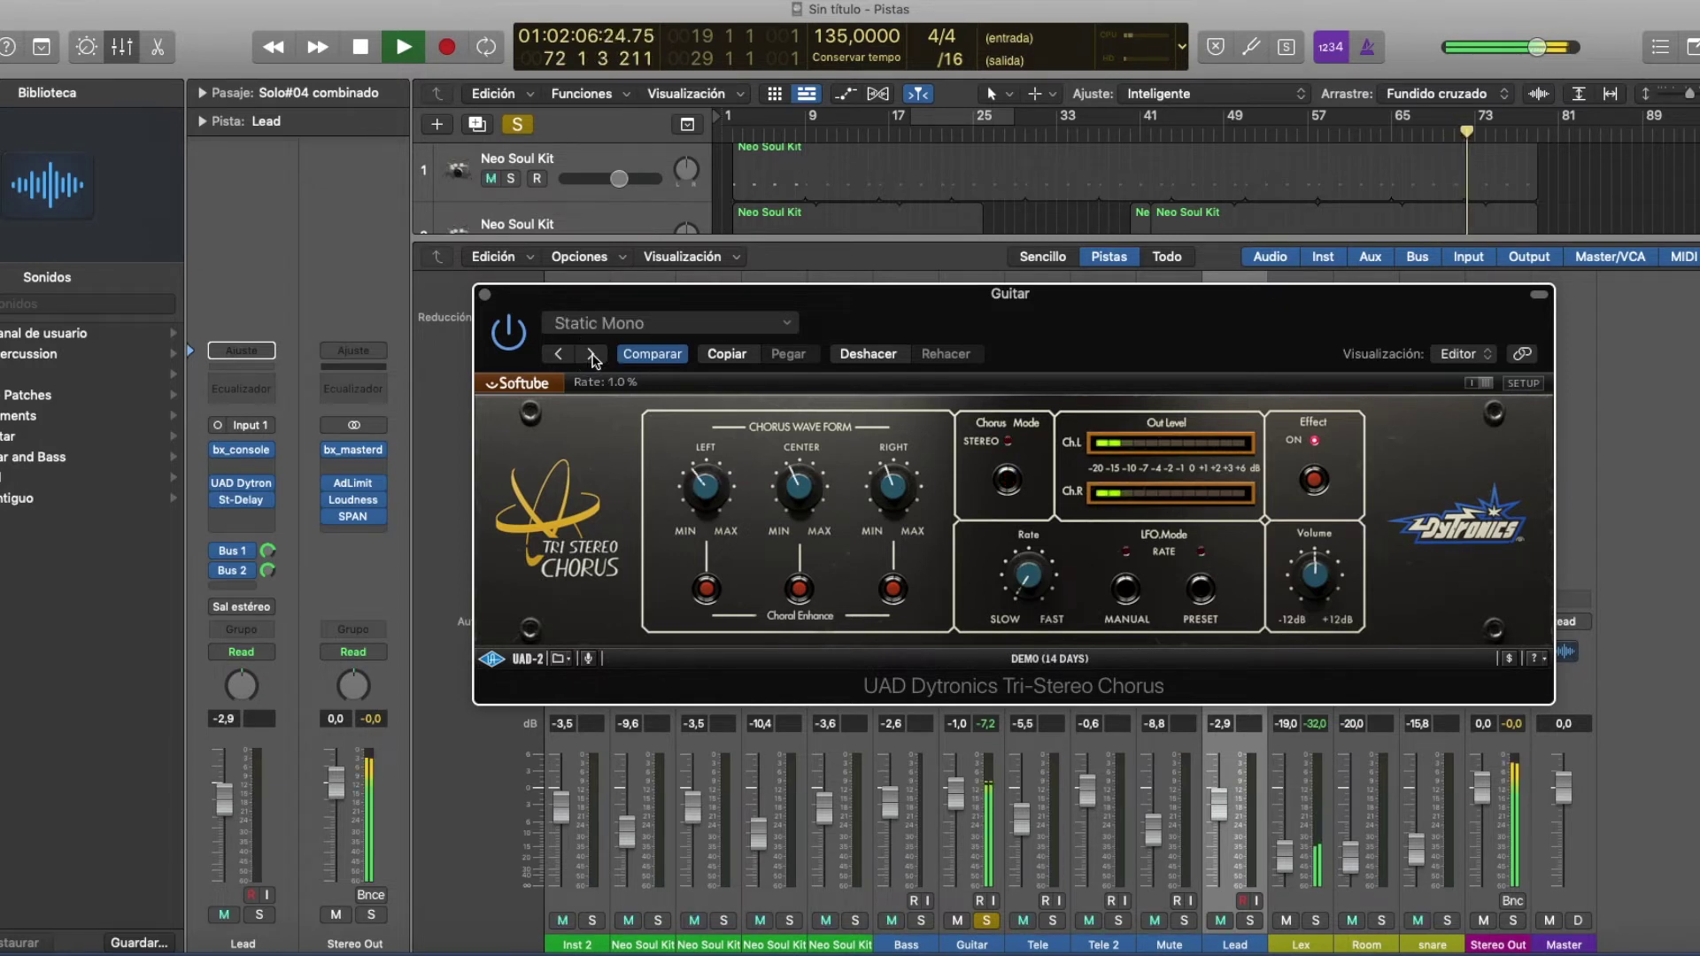
pyautogui.click(592, 354)
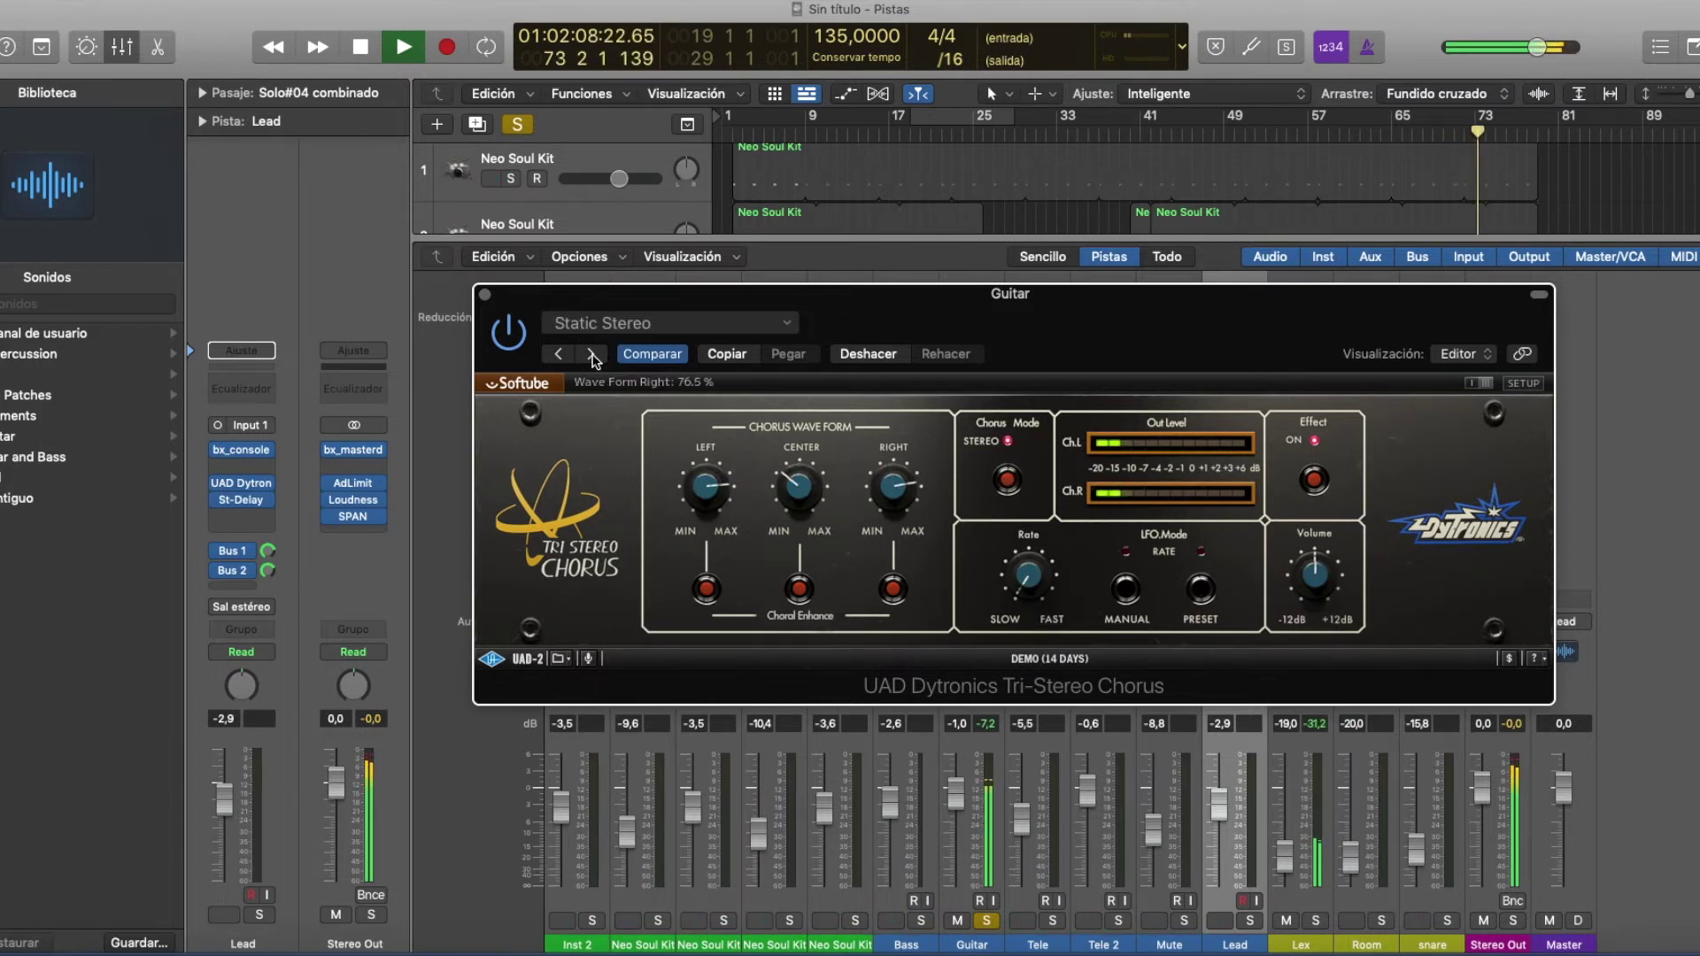
pyautogui.click(591, 354)
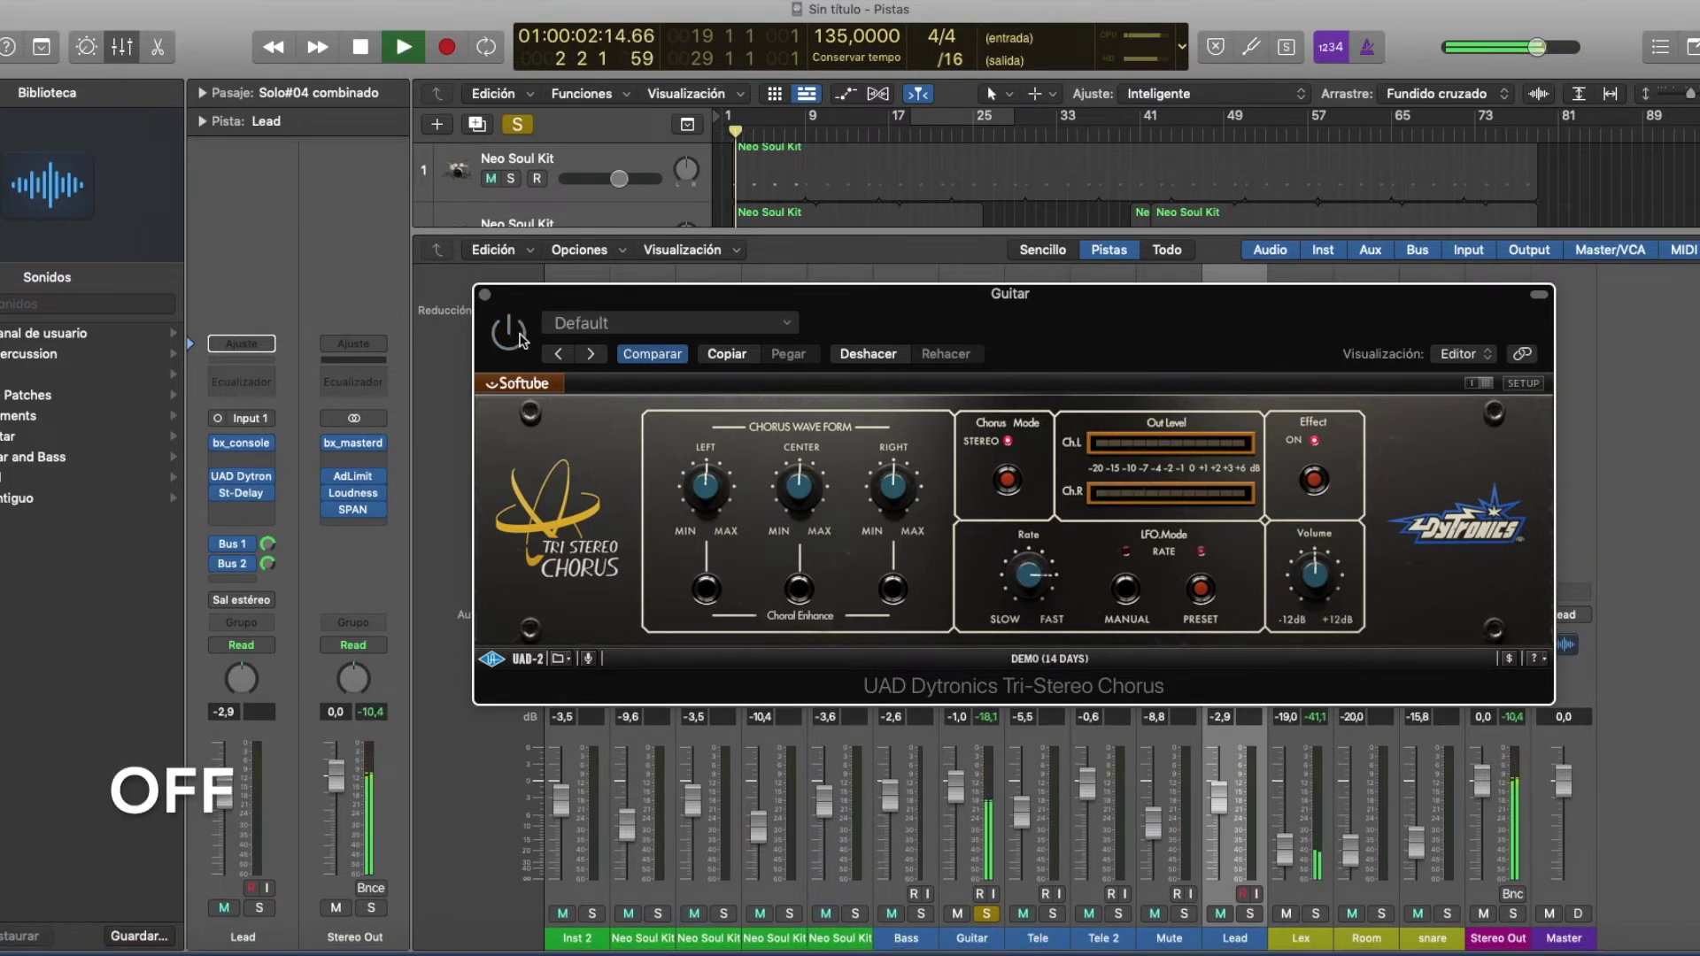
# - Turn on the Guitar track's chorus with the Default preset and adjust its left and right wave forms
pyautogui.click(510, 339)
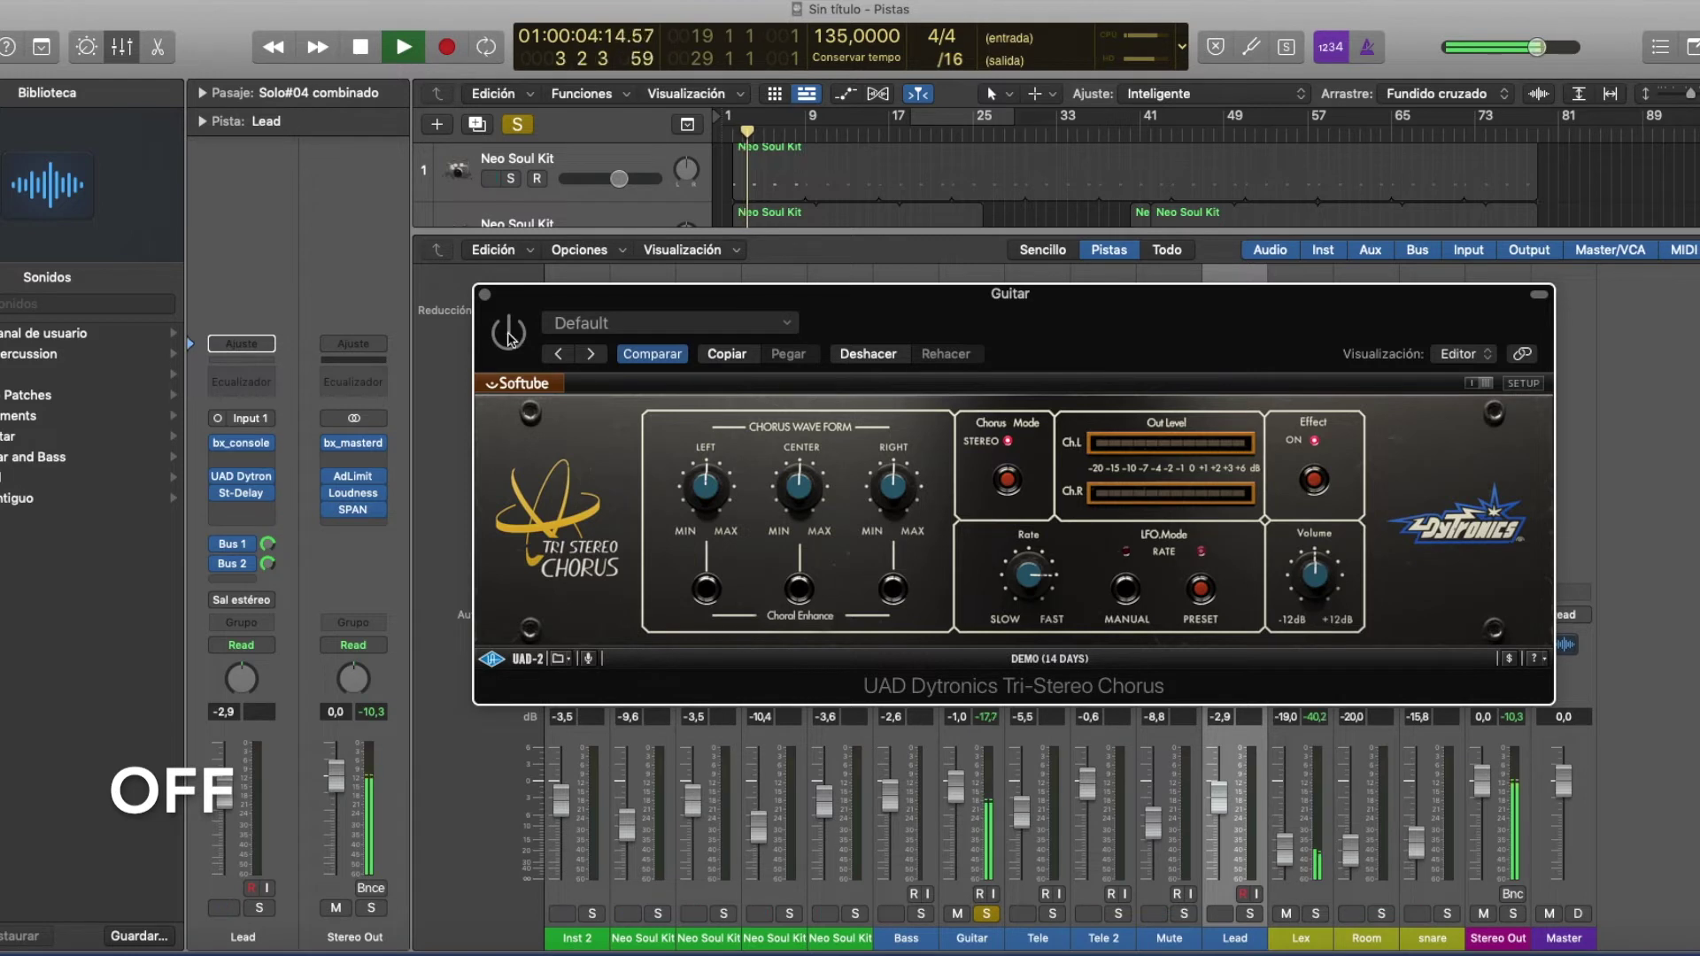
pyautogui.moveTo(706, 486); pyautogui.dragTo(706, 514)
pyautogui.moveTo(874, 494); pyautogui.dragTo(885, 475)
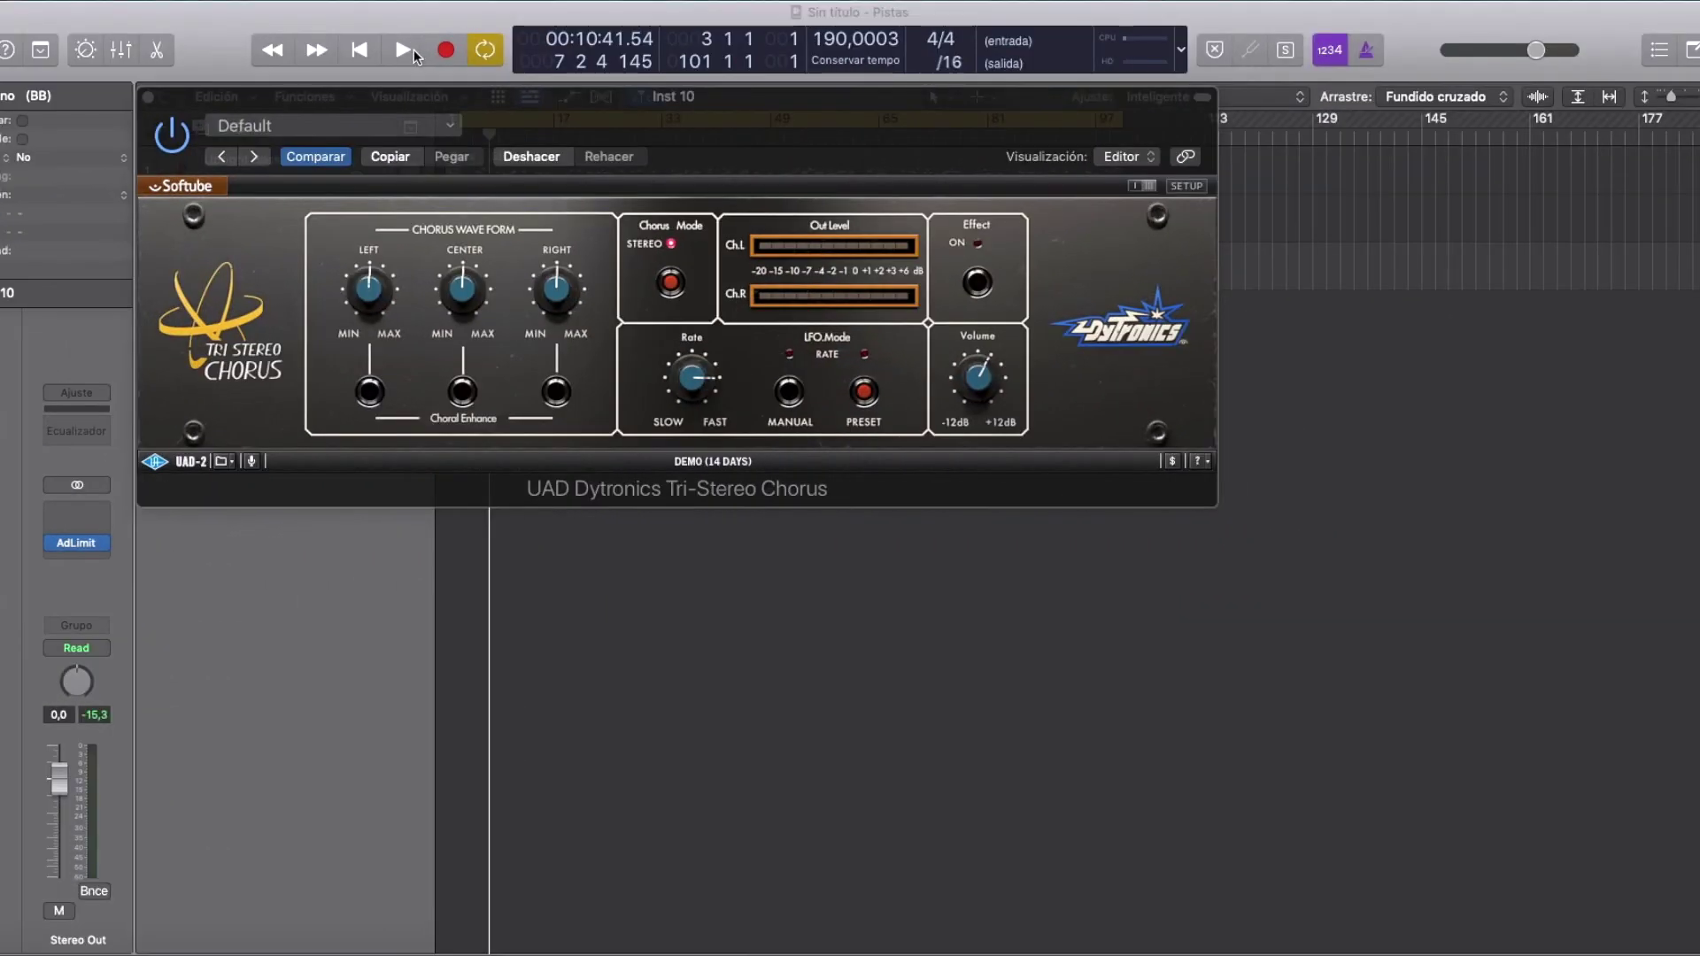
# - Start playback of the electric piano project and switch the Effect on in the Inst 10 Tri-Stereo Chorus
pyautogui.click(412, 50)
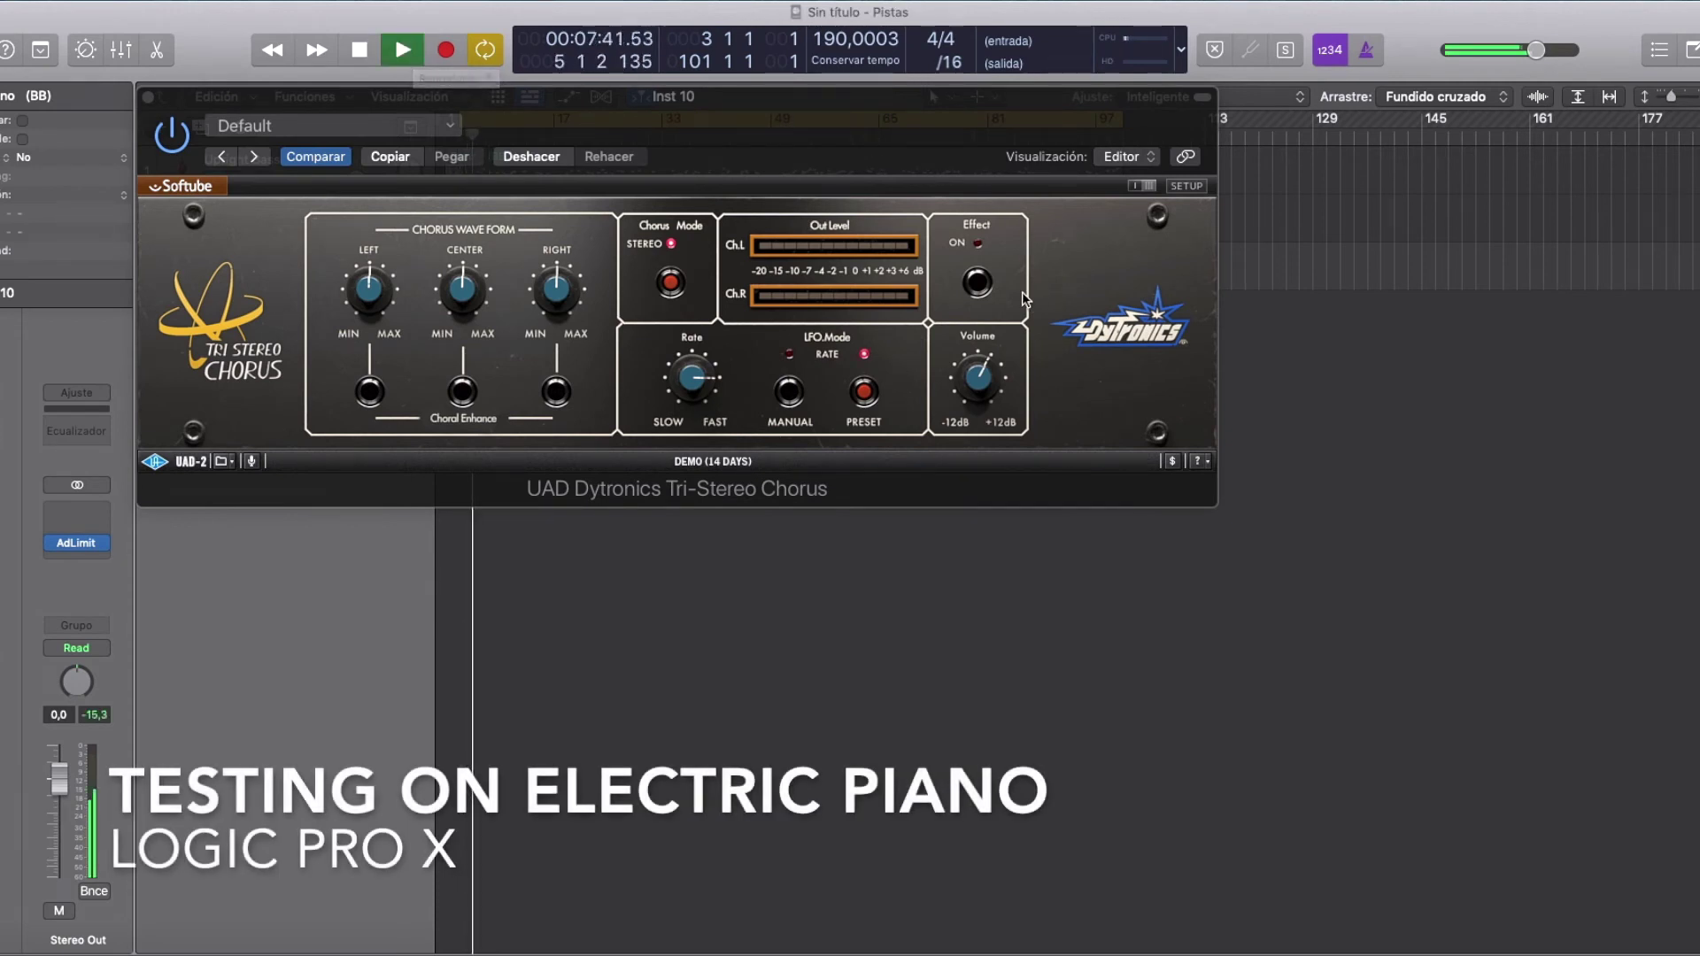
pyautogui.click(977, 292)
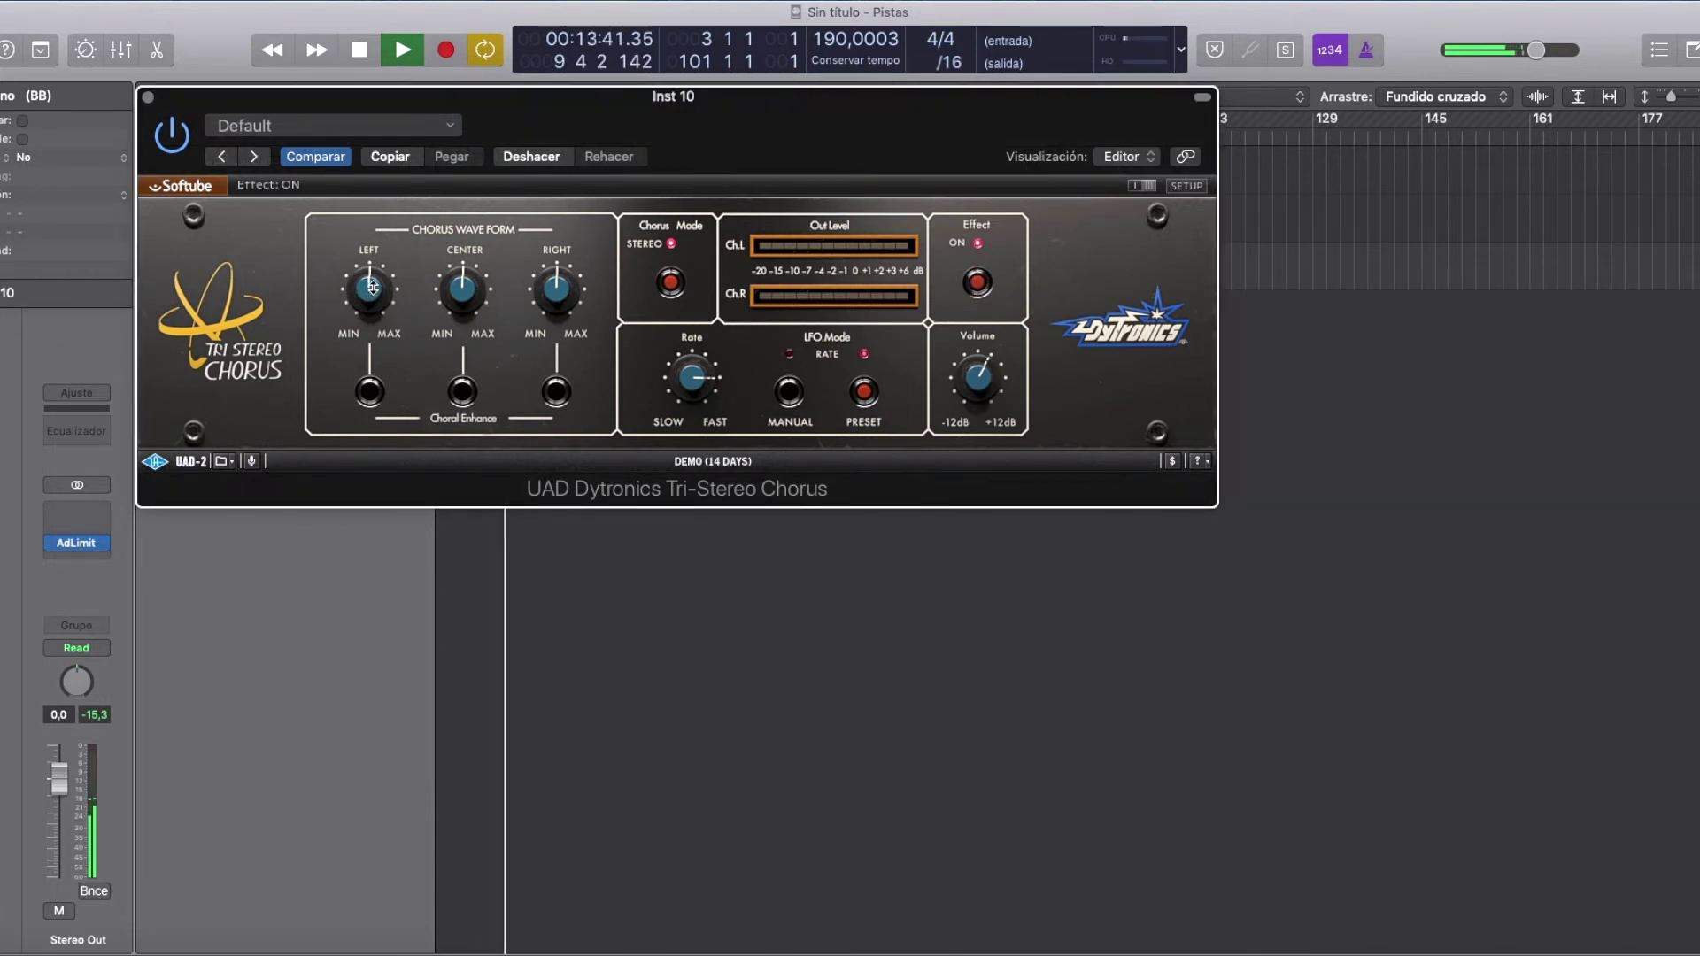
# - Set the Inst 10 chorus wave forms to maximum on the left and right and 0% in the center
pyautogui.moveTo(372, 286); pyautogui.dragTo(371, 368)
pyautogui.moveTo(545, 296); pyautogui.dragTo(551, 132)
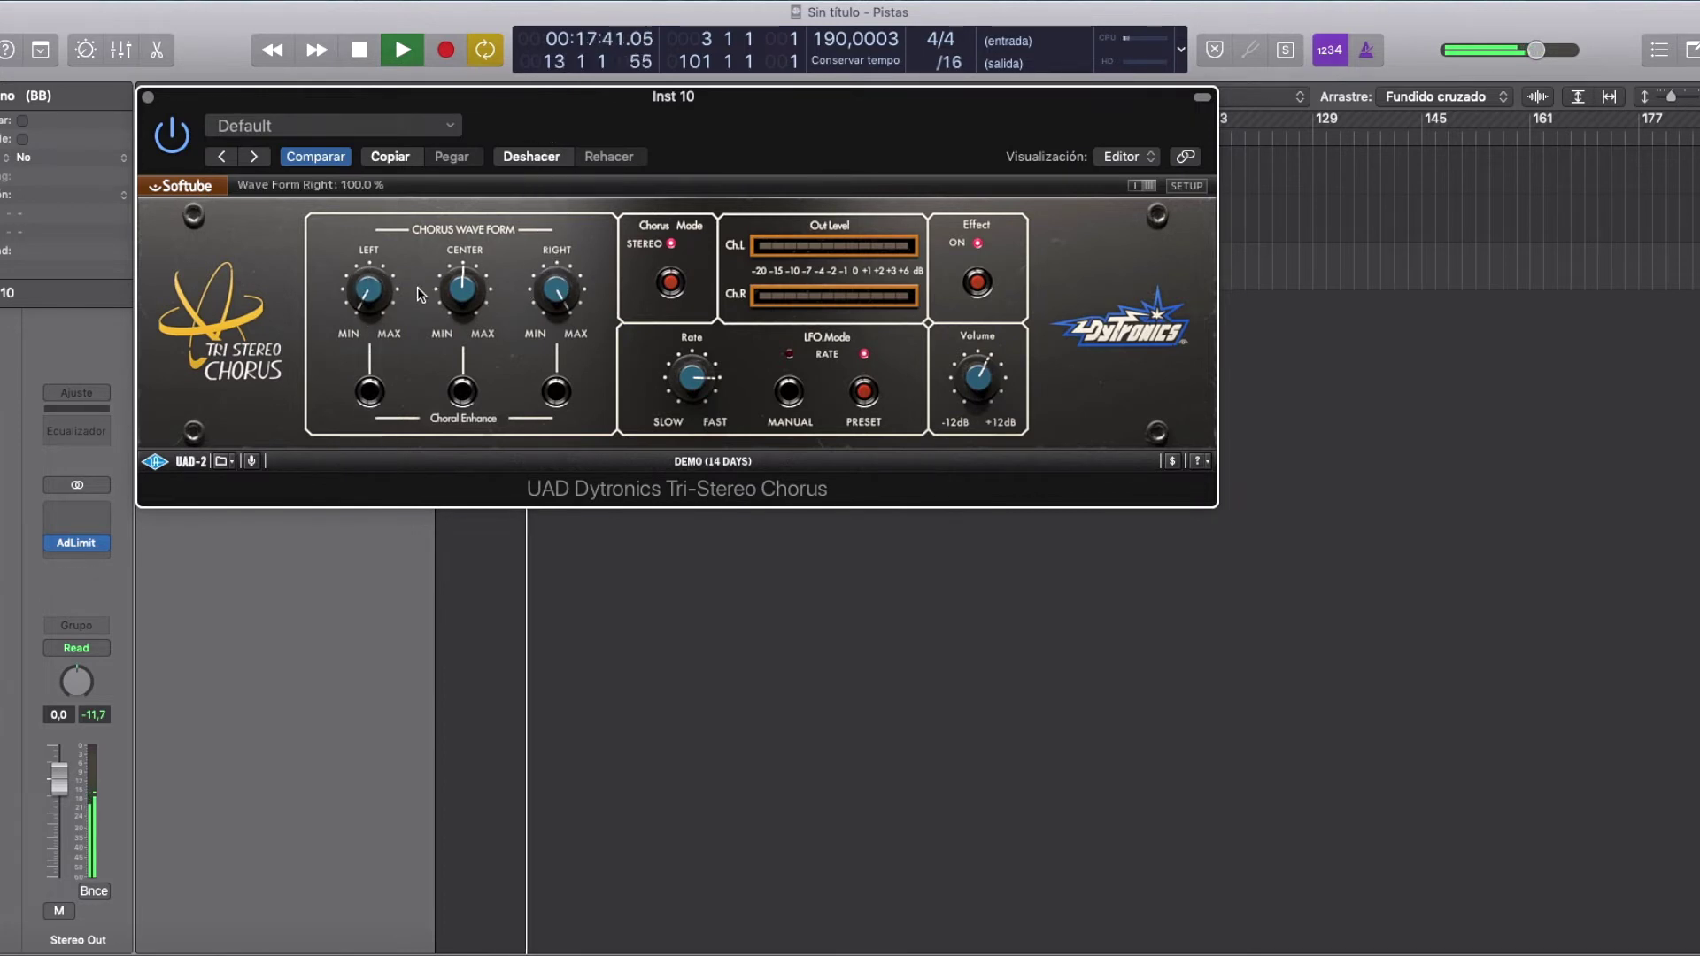
pyautogui.moveTo(448, 279); pyautogui.dragTo(428, 481)
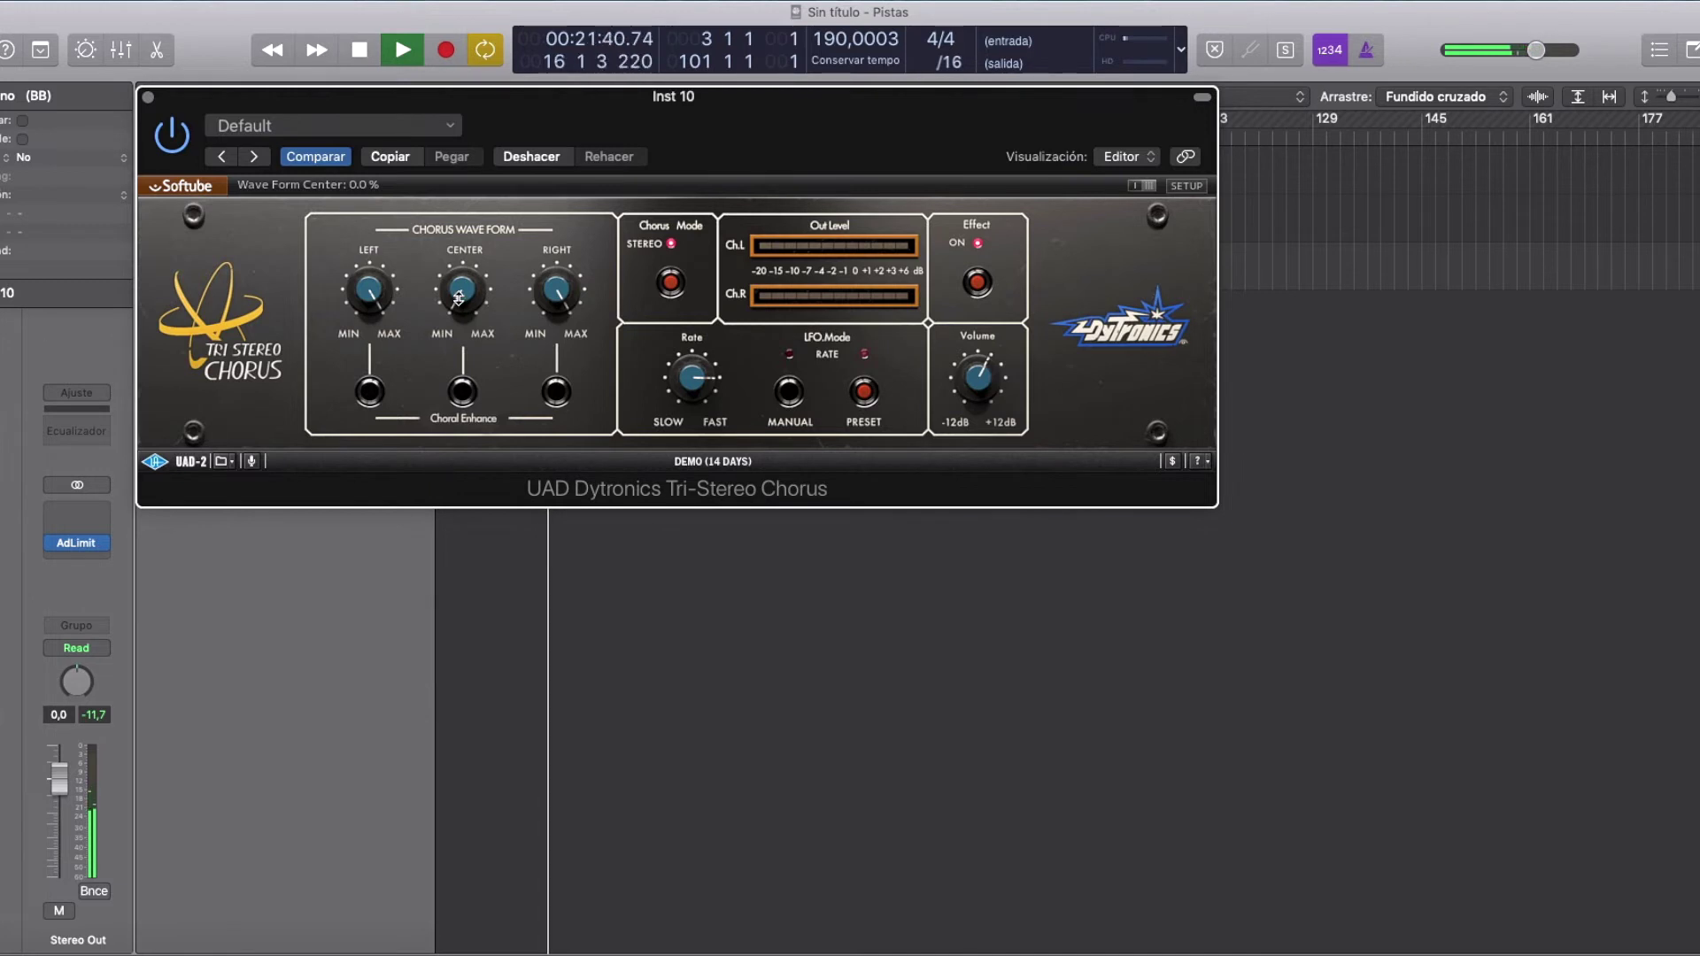
# - Raise the center wave form and turn on Choral Enhance for the left, center and right channels of Inst 10
pyautogui.moveTo(458, 298); pyautogui.dragTo(460, 133)
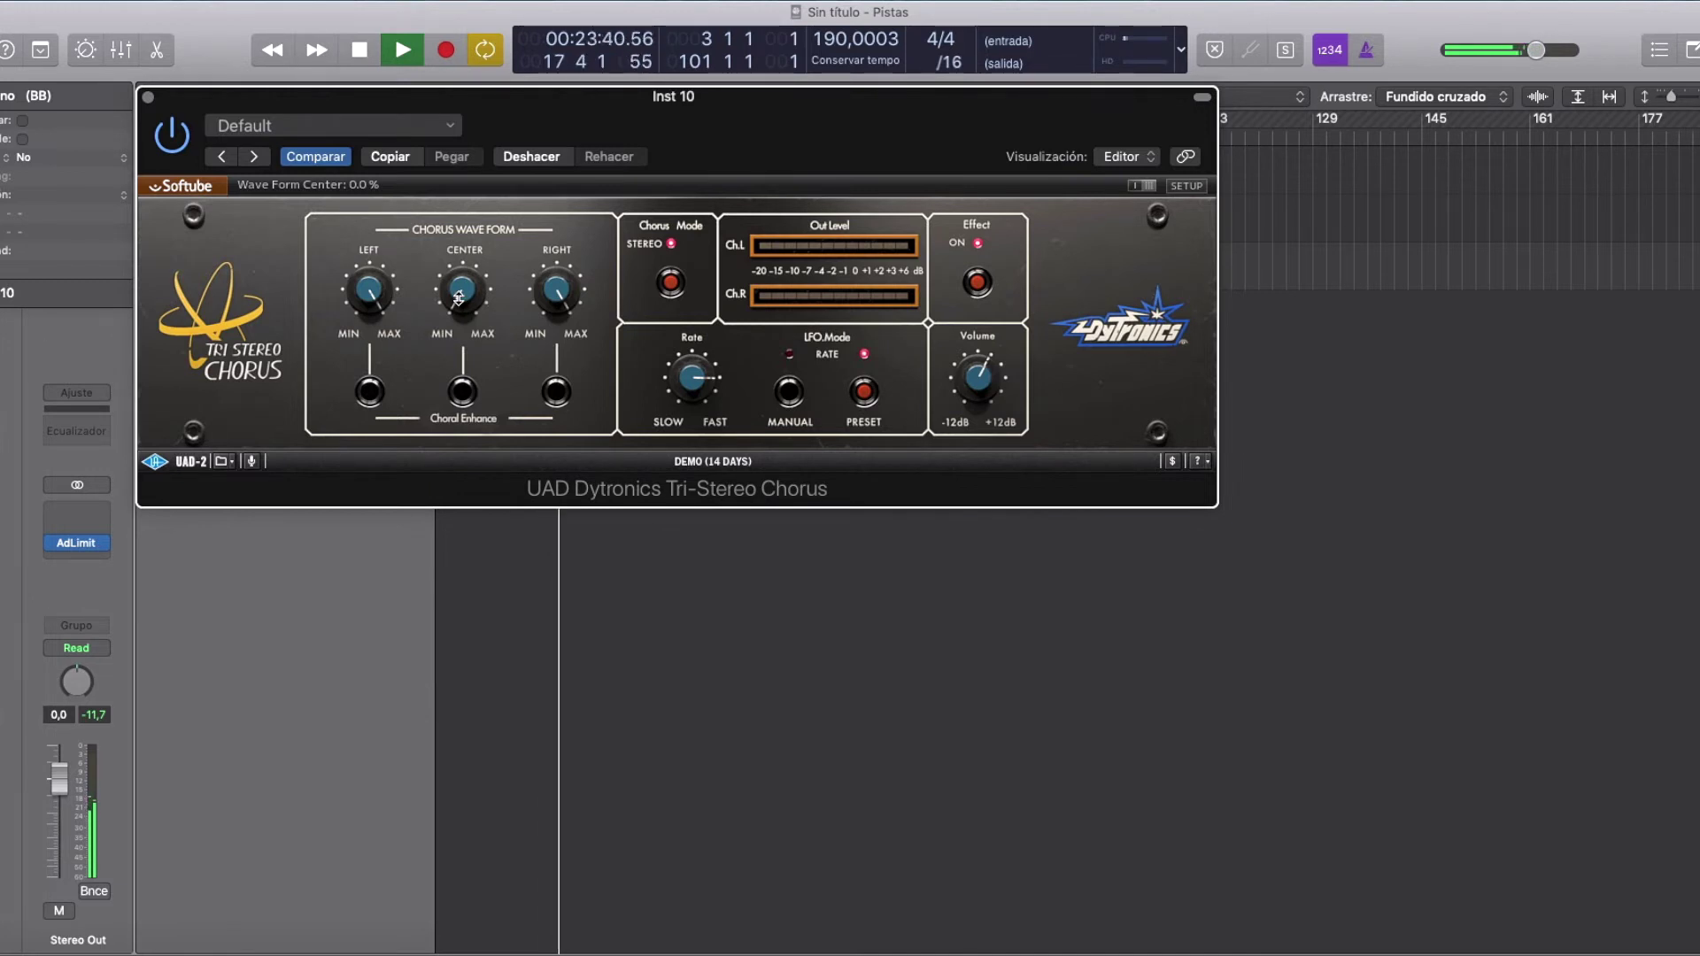
pyautogui.click(559, 401)
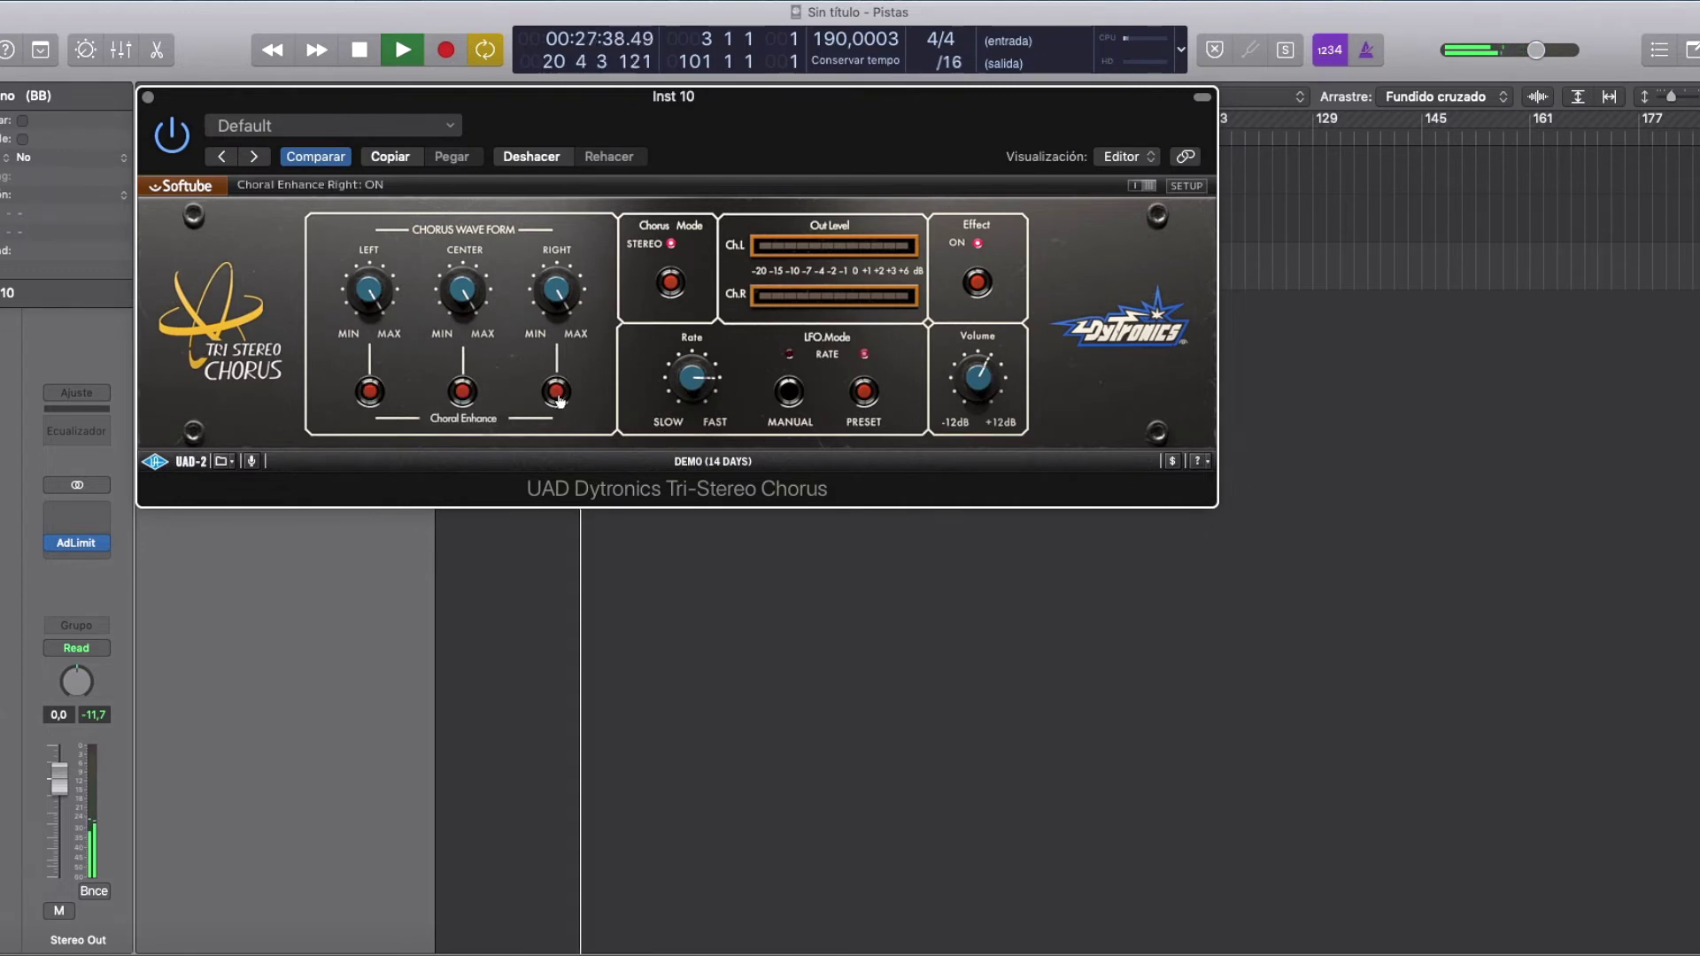
# - Set the center wave form to 0% and turn off Choral Enhance for the center, right and left channels
pyautogui.click(463, 403)
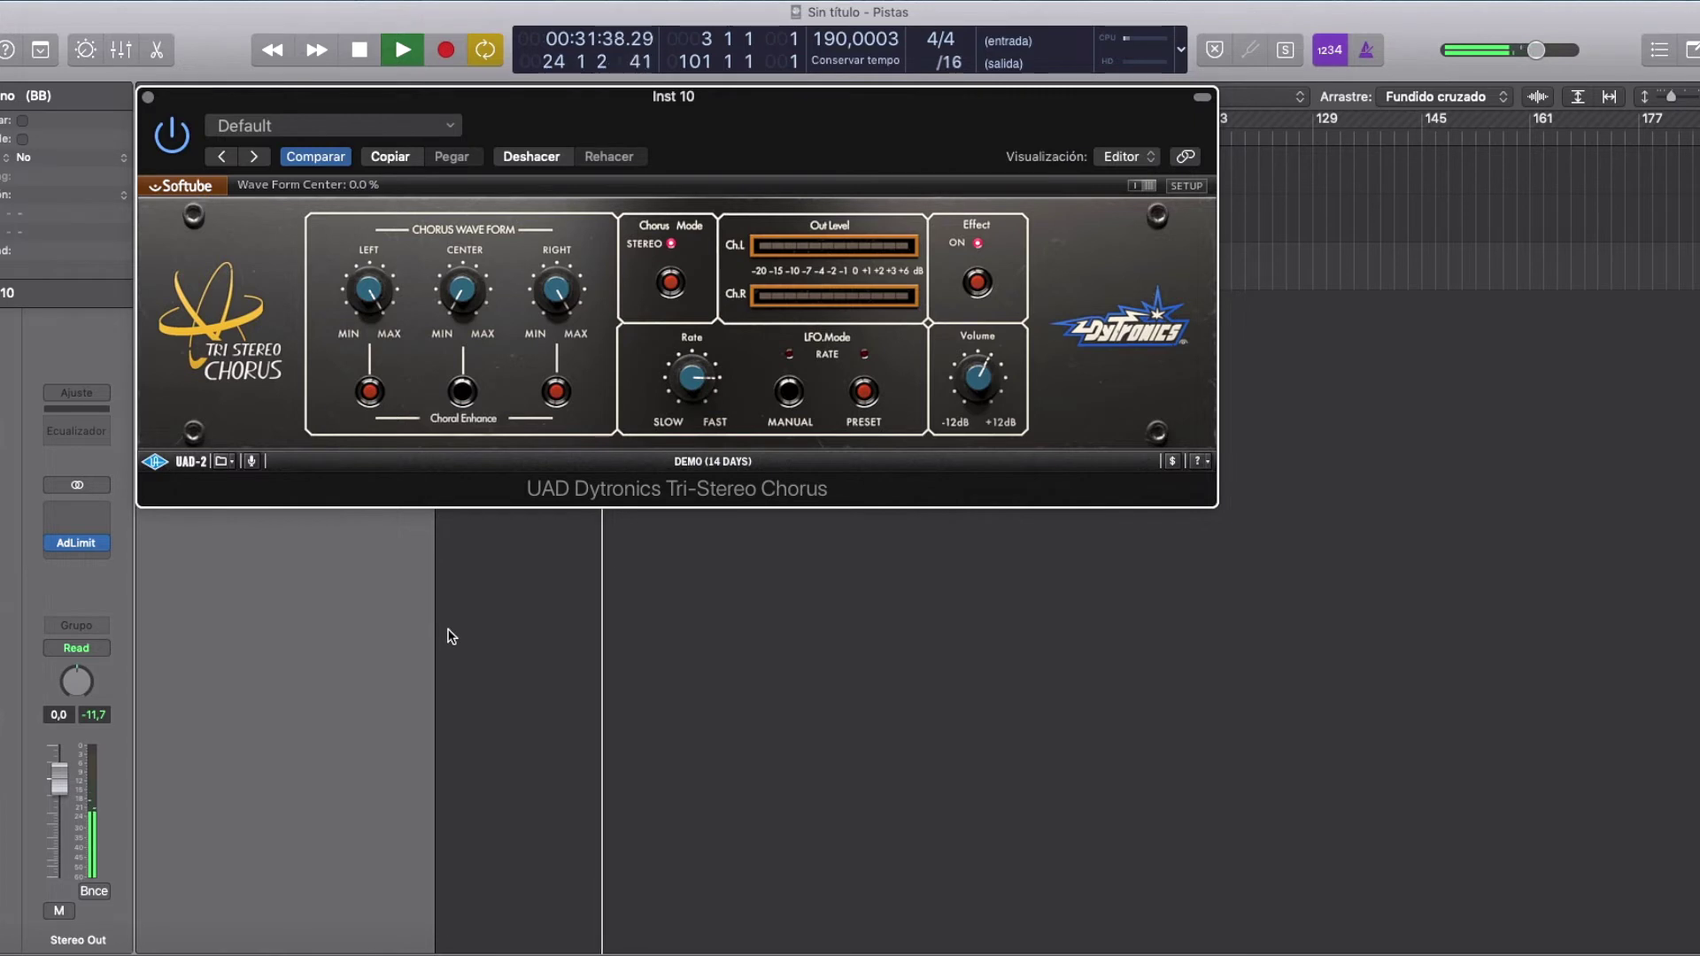
pyautogui.click(554, 404)
pyautogui.click(372, 404)
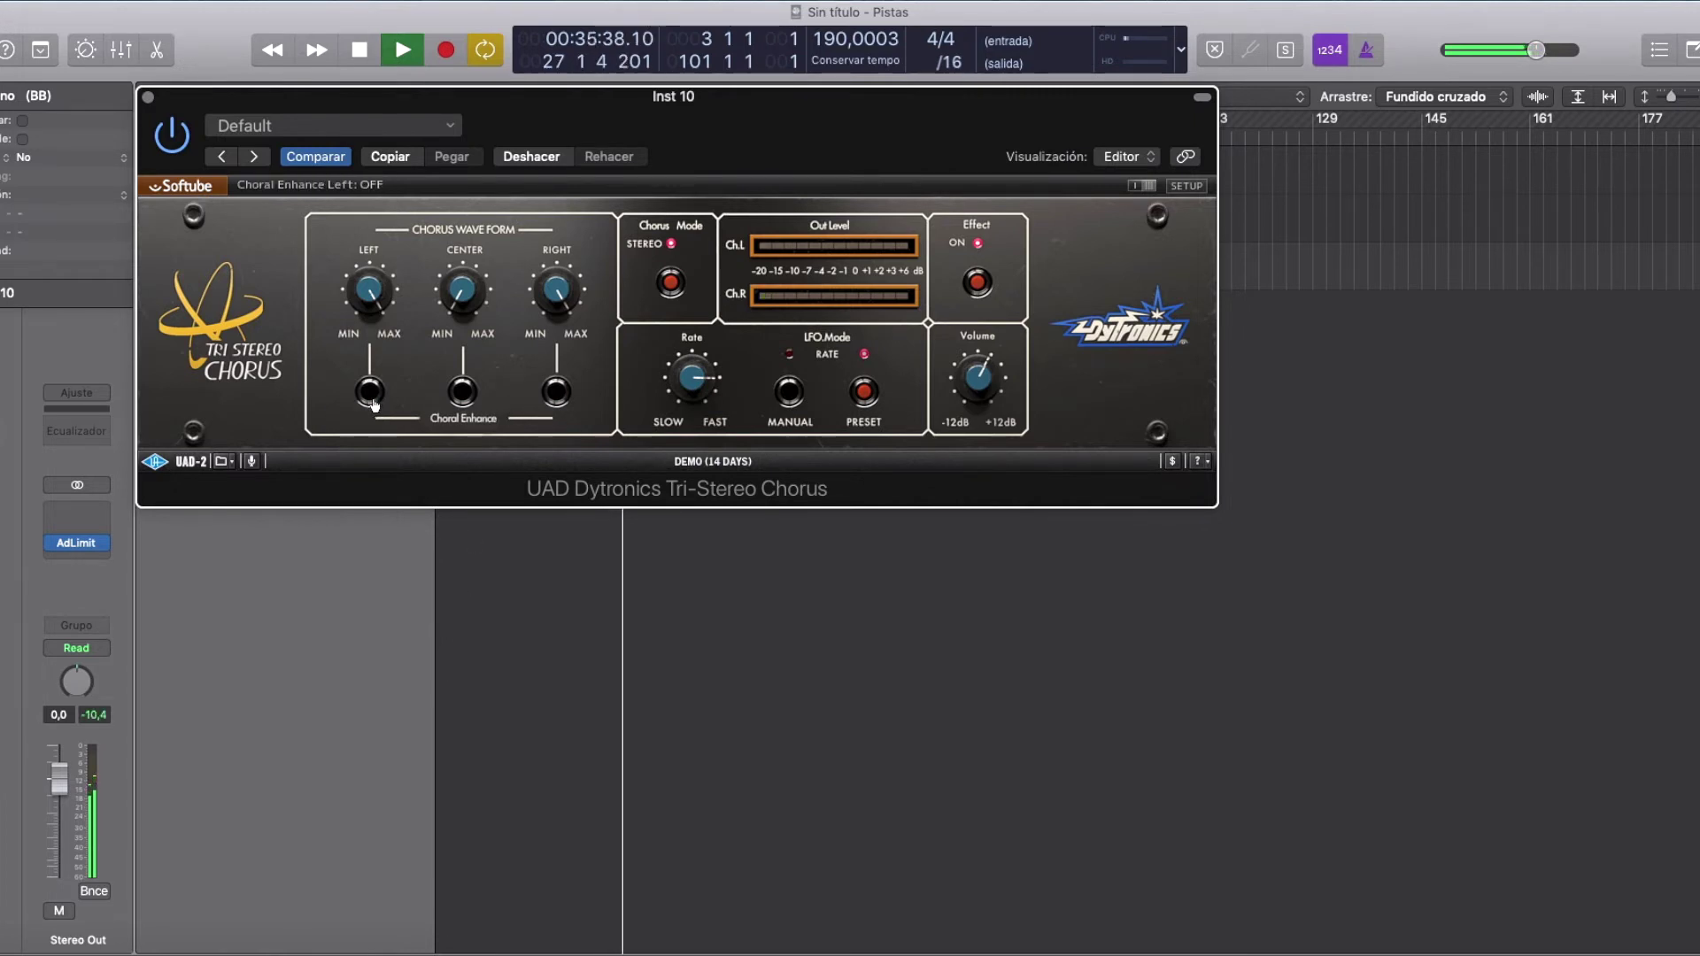
# - Lower the left and right wave forms to 0%, and raise both again partway, with the right at 57%
pyautogui.moveTo(368, 286); pyautogui.dragTo(370, 399)
pyautogui.moveTo(556, 285); pyautogui.dragTo(546, 363)
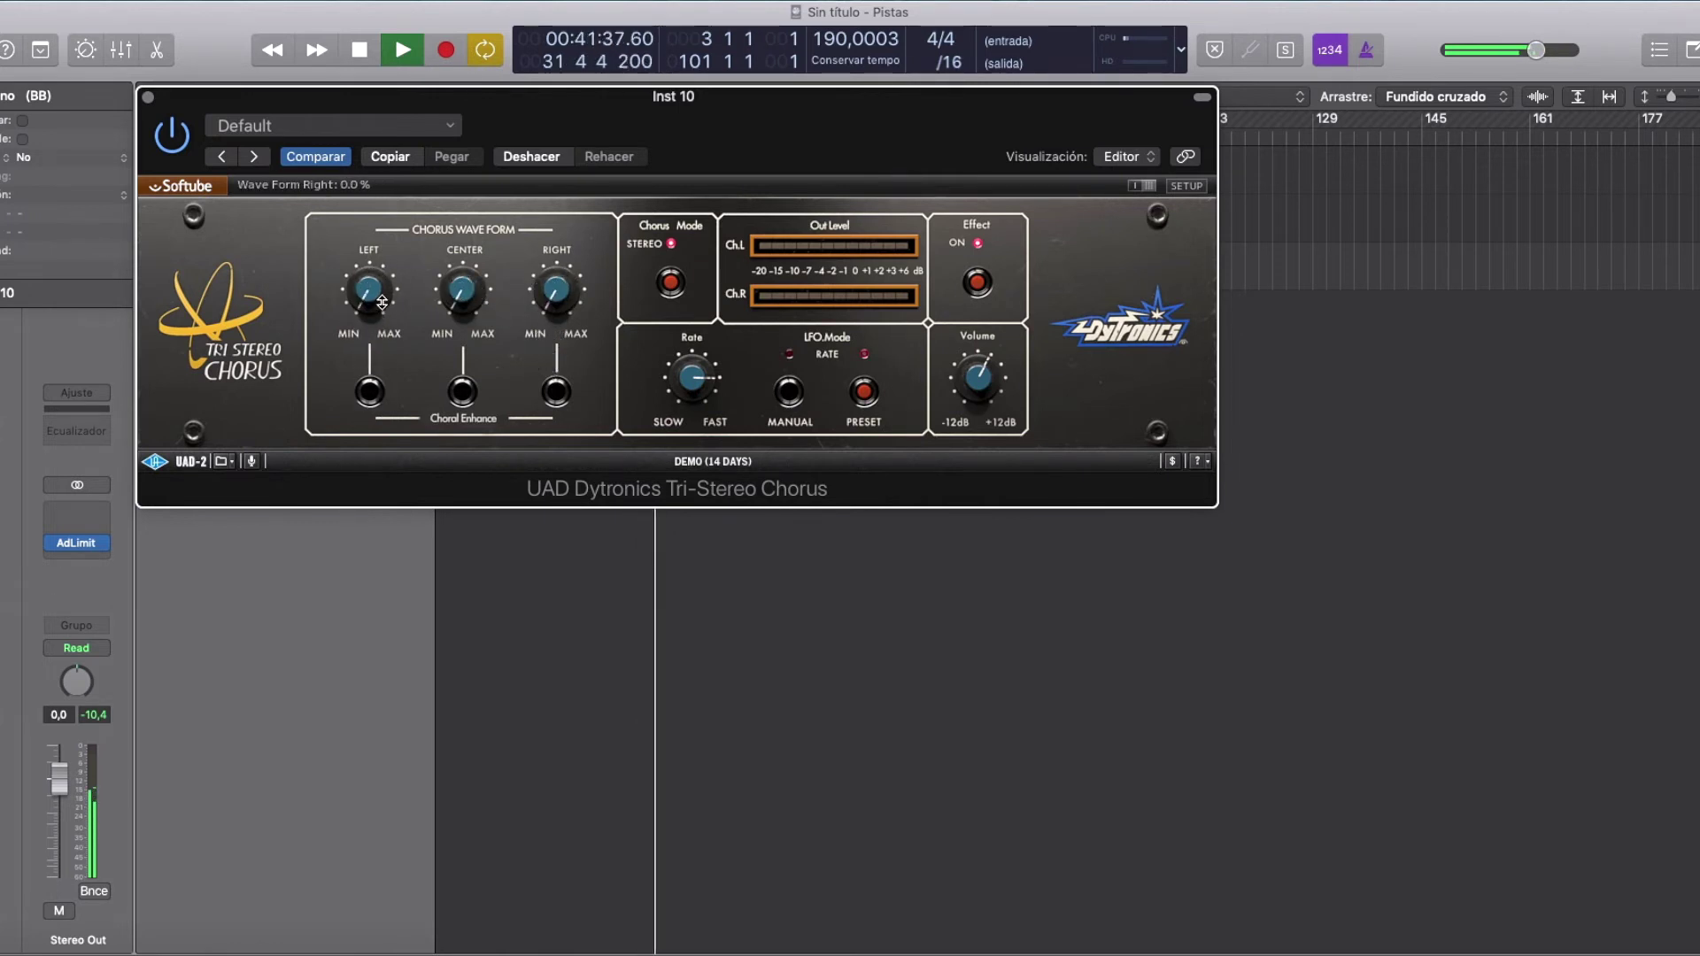
pyautogui.click(540, 158)
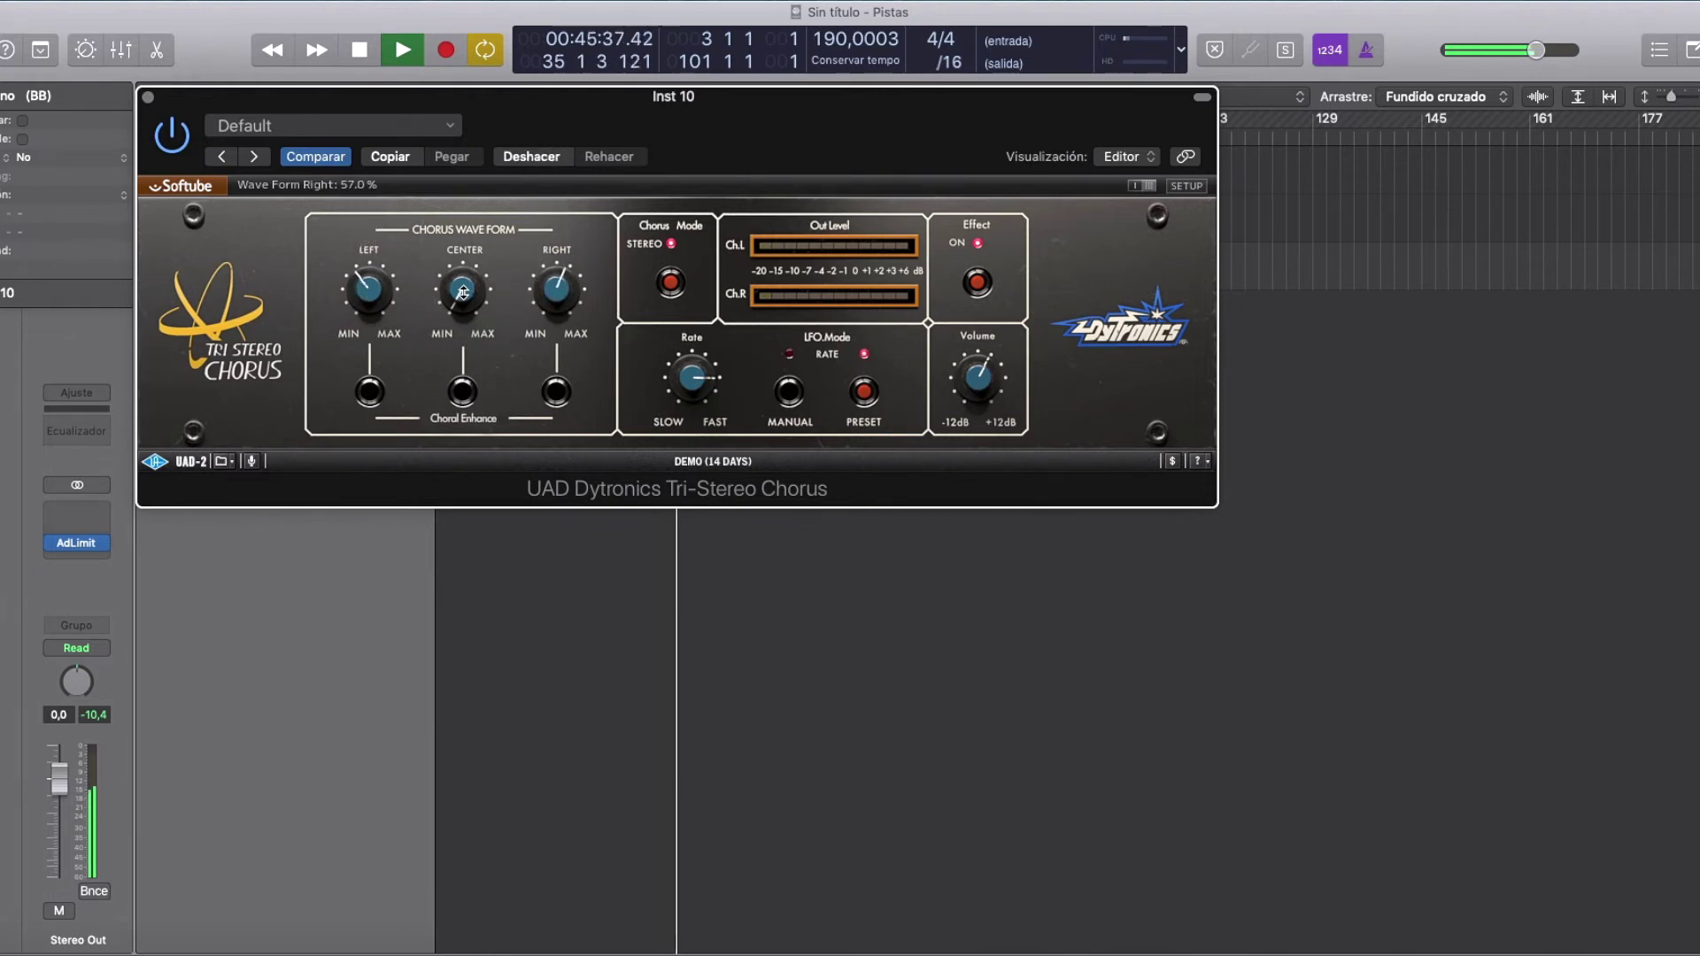
# - Raise the center wave form and audition Choral Enhance on all channels and mono chorus mode, ending in stereo with Choral Enhance off
pyautogui.click(368, 396)
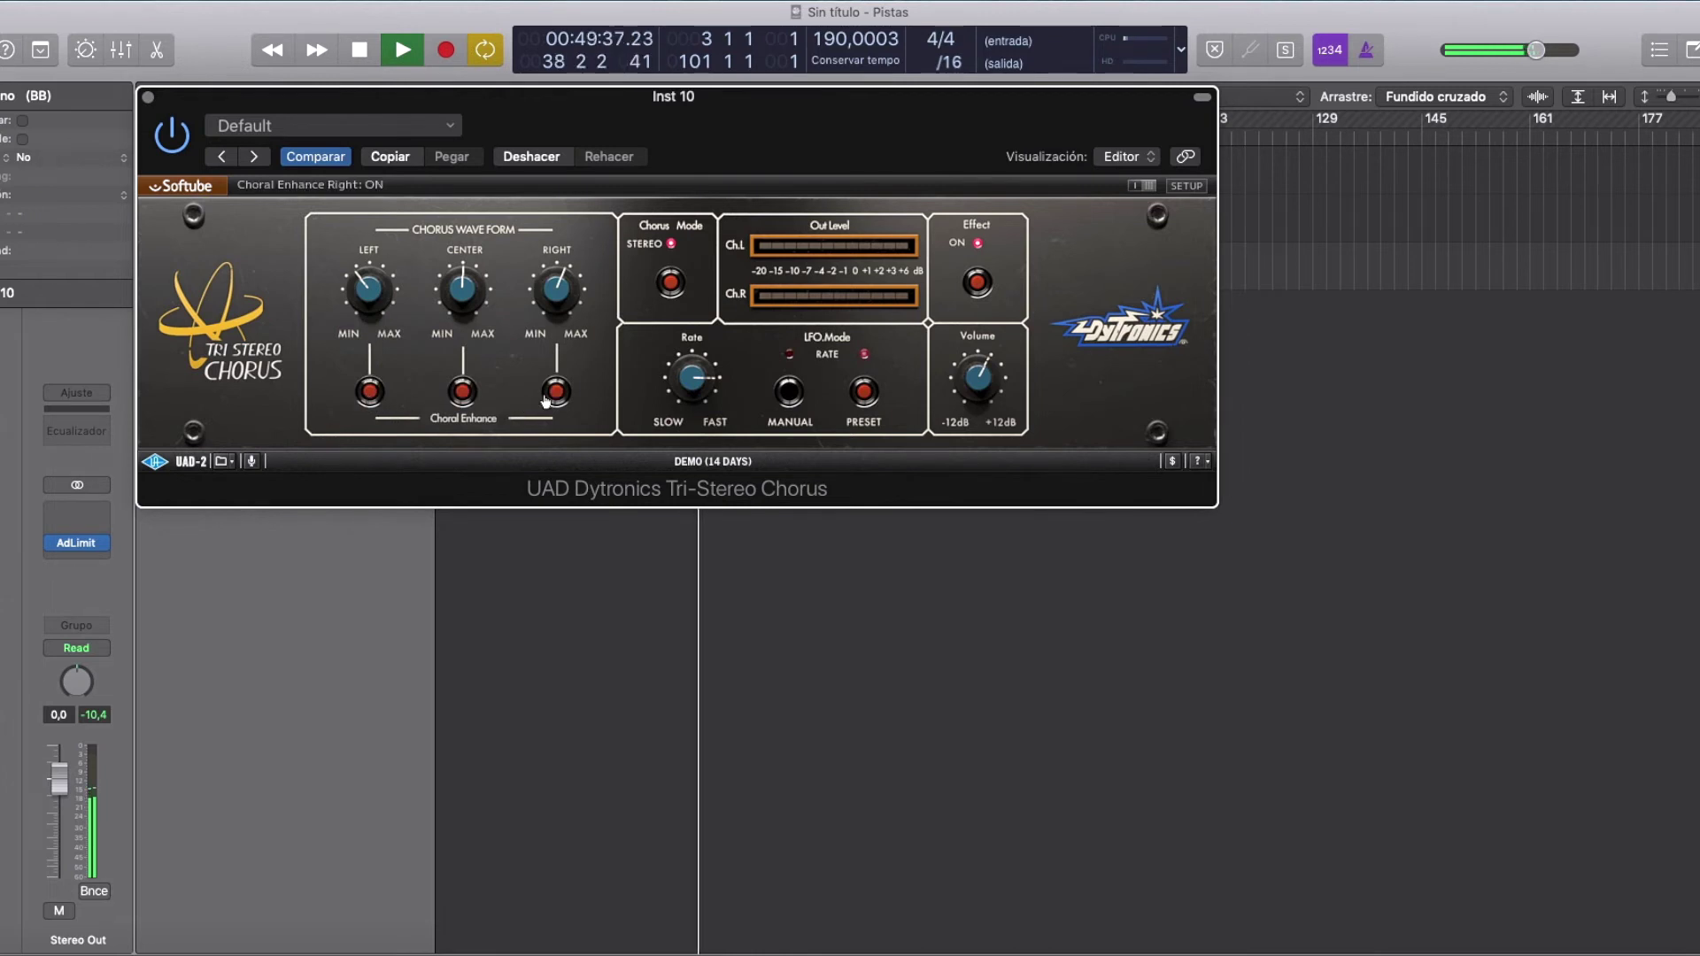
pyautogui.click(671, 282)
pyautogui.click(567, 396)
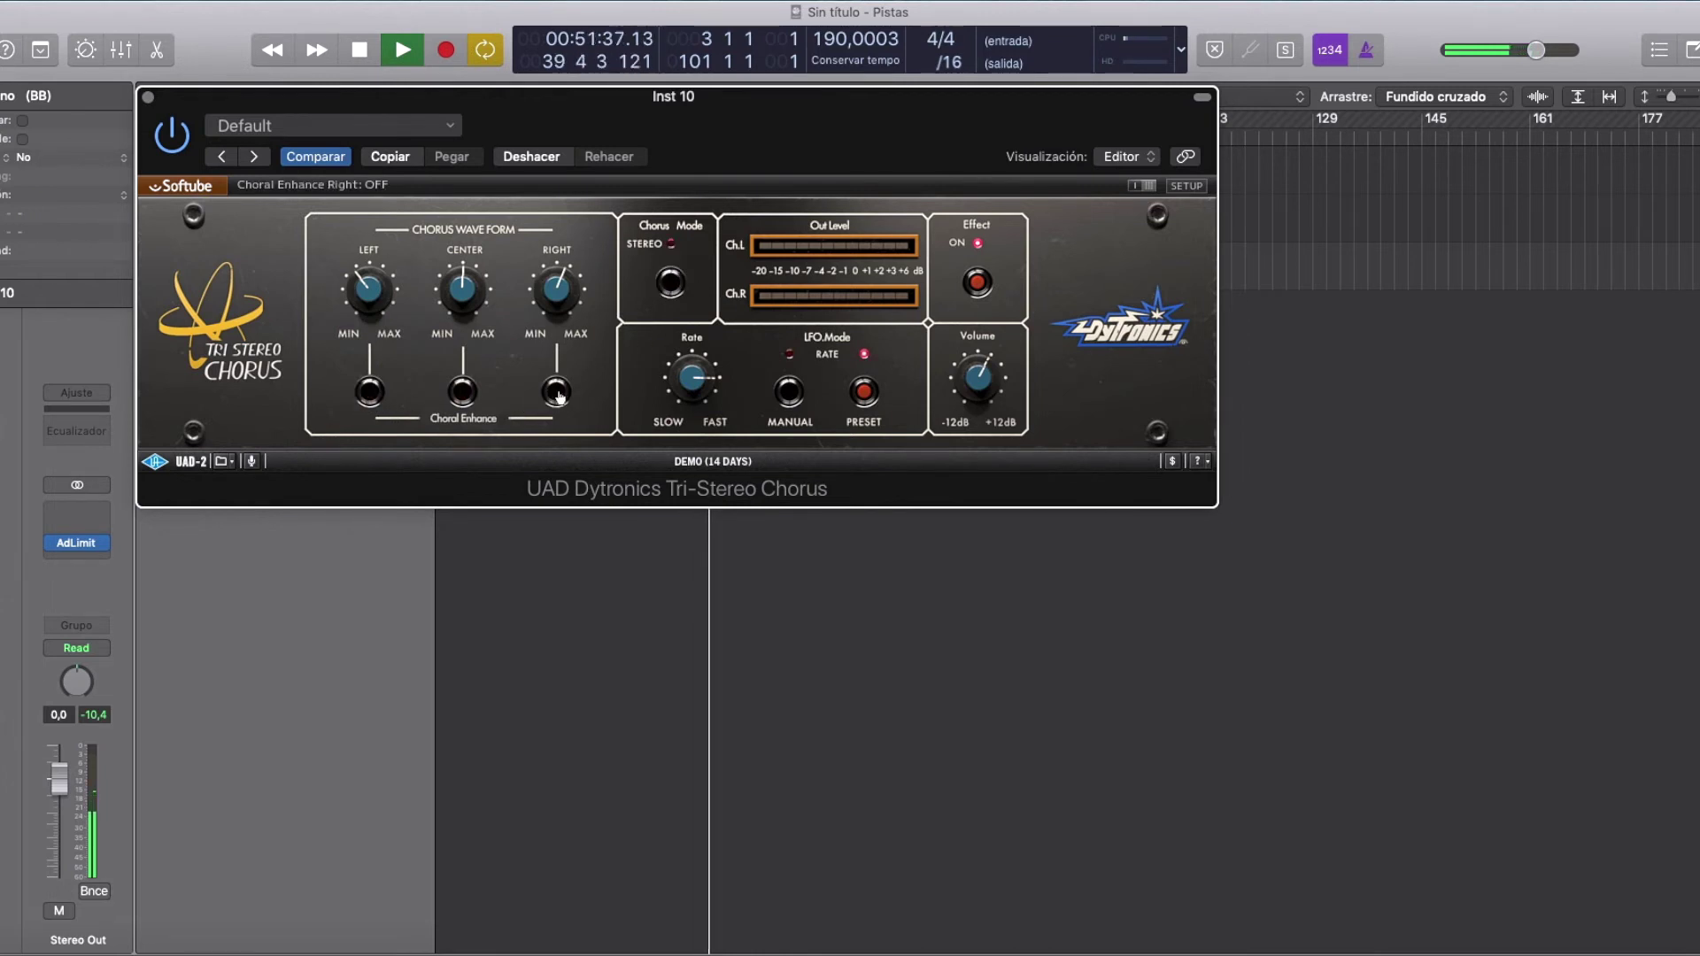
pyautogui.click(676, 290)
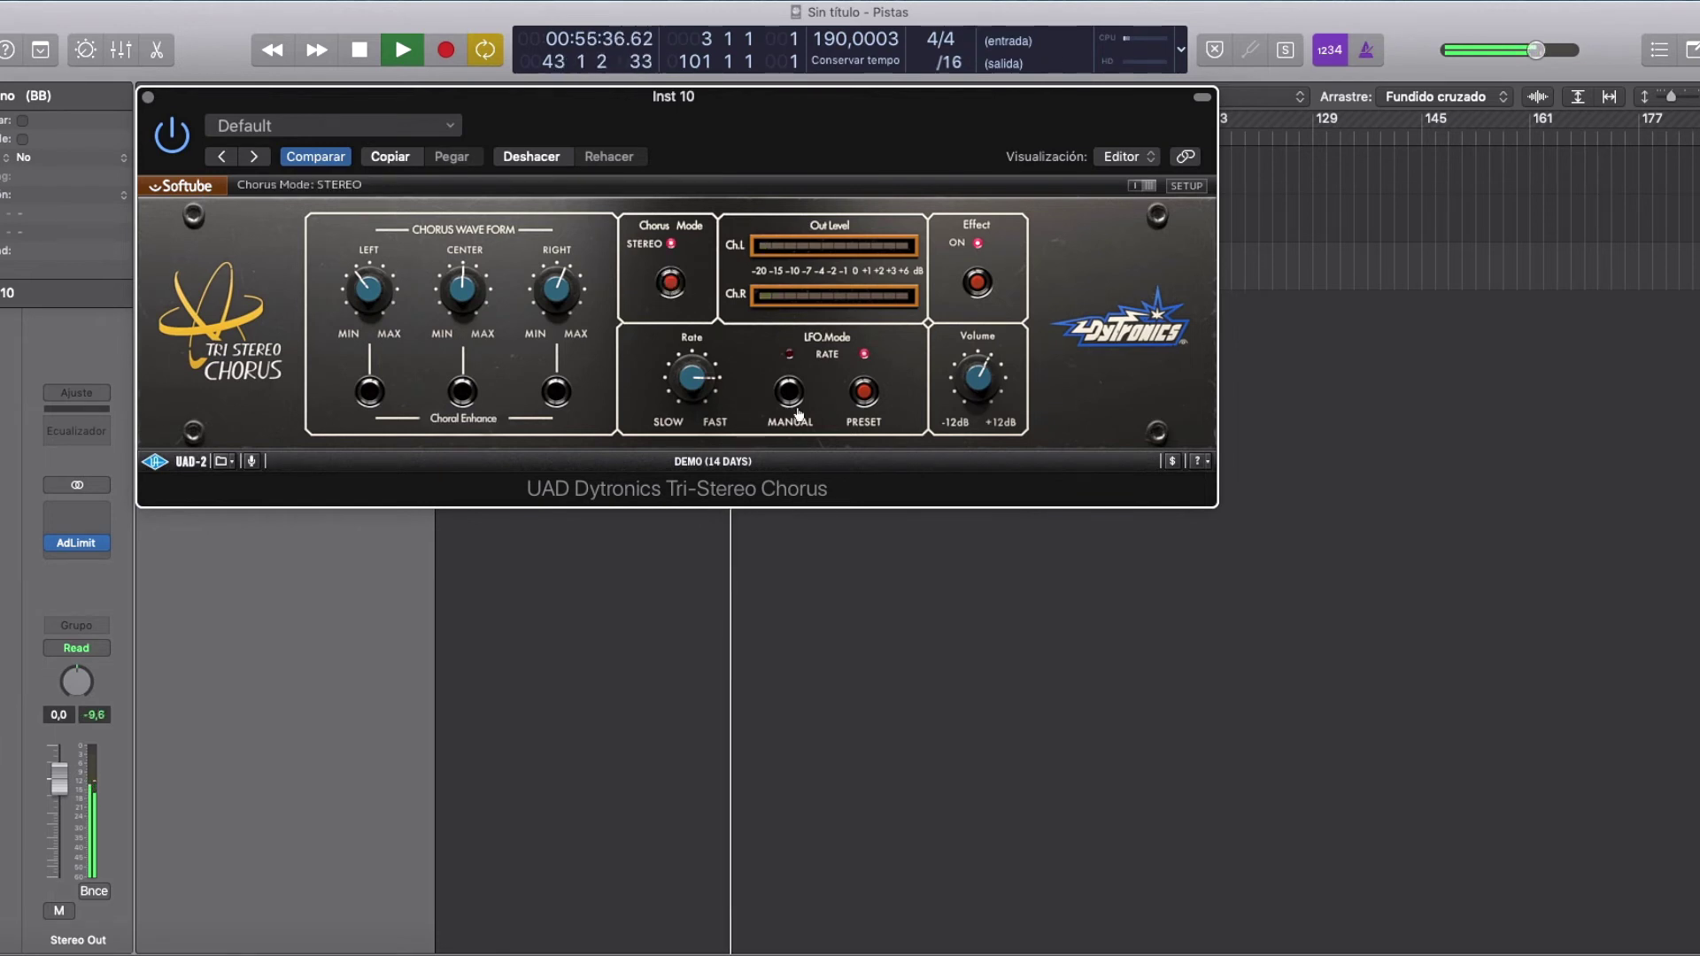
# - Audition the LFO in Manual mode and with Manual and Preset combined at different rates, leaving only Preset on
pyautogui.click(854, 394)
pyautogui.click(791, 394)
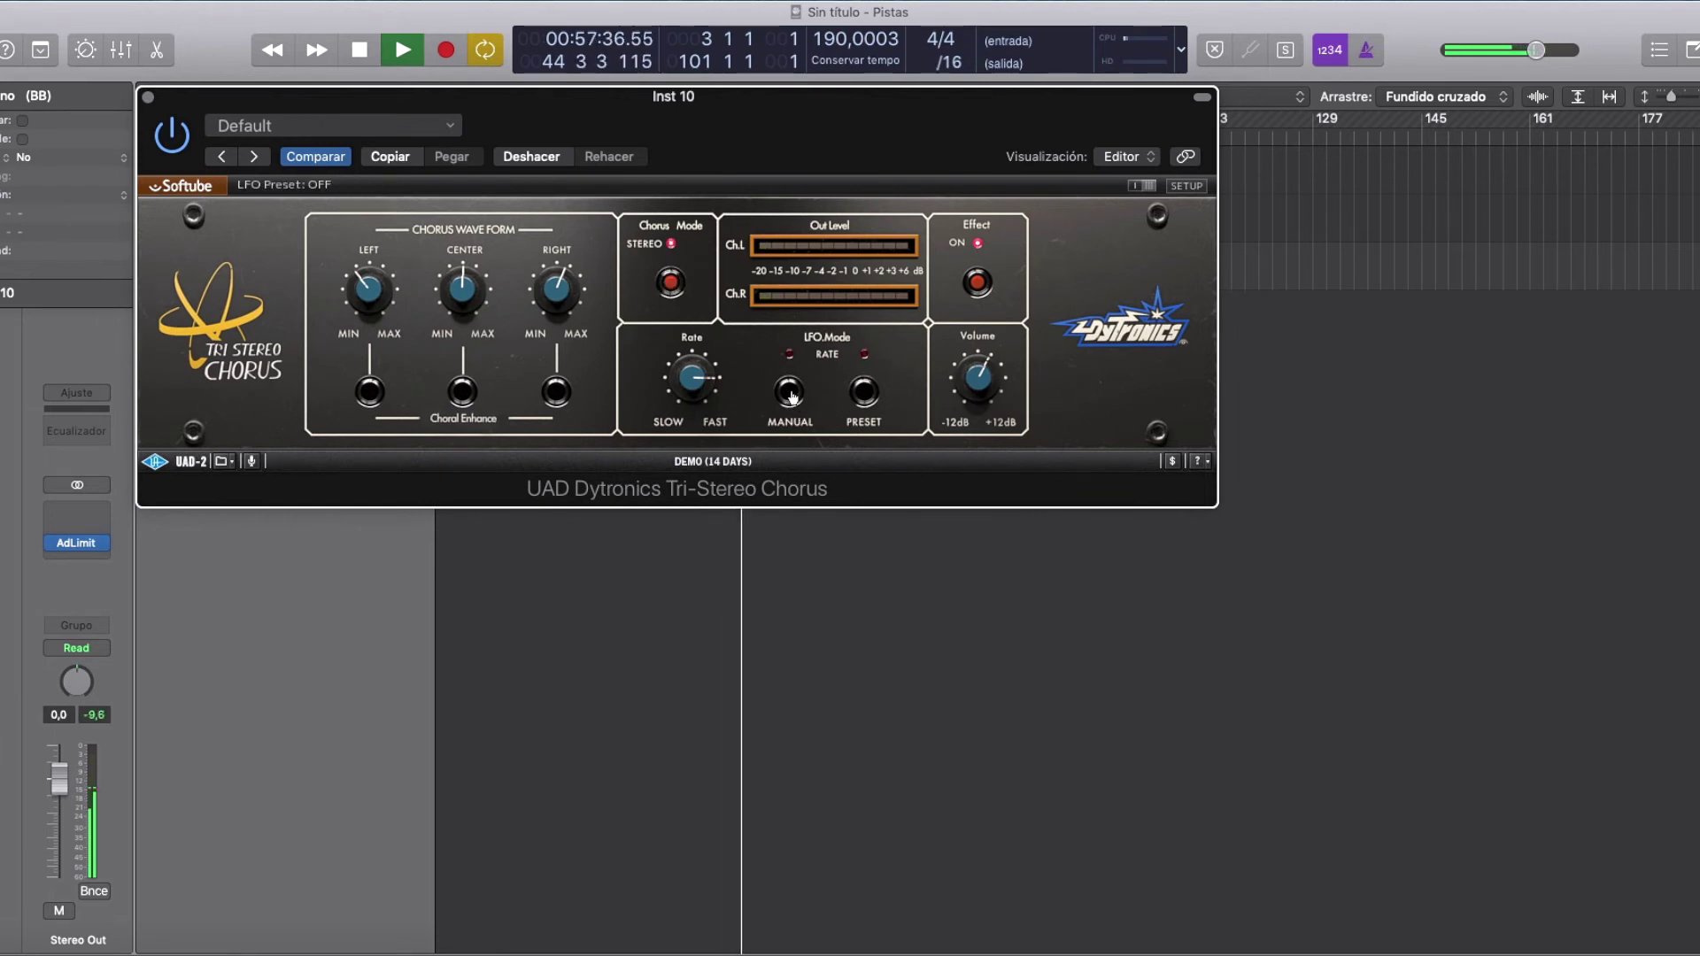
pyautogui.moveTo(685, 382)
pyautogui.mouseDown()
pyautogui.moveTo(689, 329)
pyautogui.moveTo(675, 554)
pyautogui.moveTo(668, 354)
pyautogui.mouseUp()
pyautogui.click(862, 399)
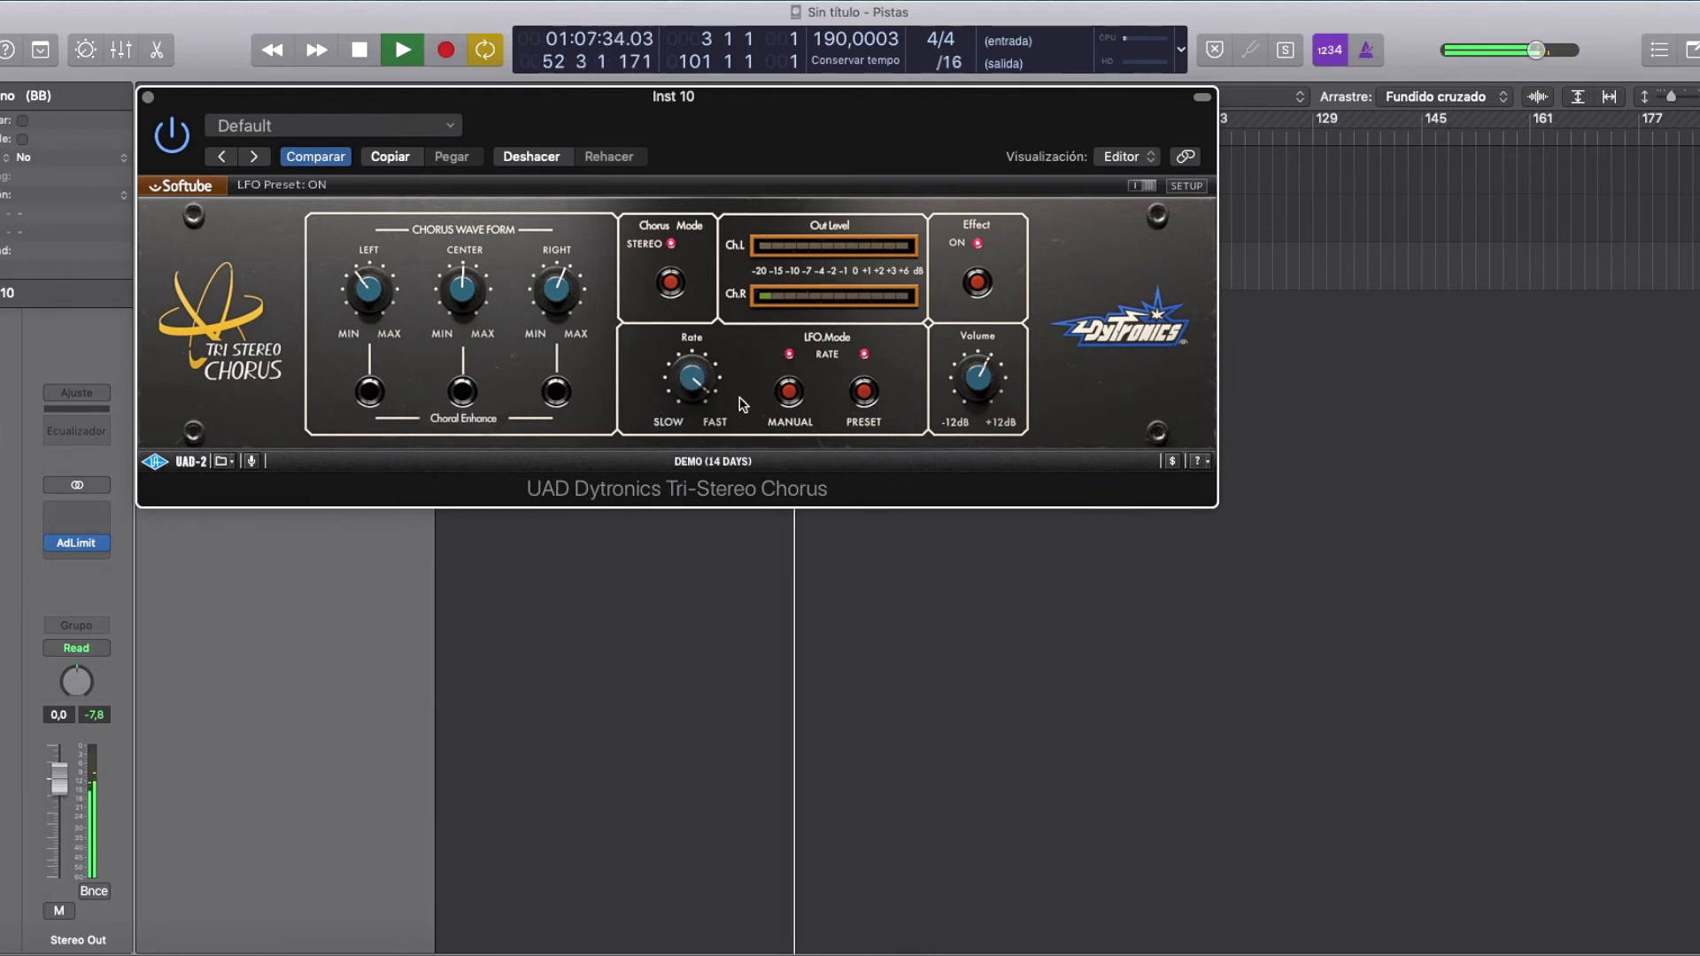
pyautogui.moveTo(692, 372)
pyautogui.mouseDown()
pyautogui.moveTo(673, 511)
pyautogui.moveTo(669, 379)
pyautogui.mouseUp()
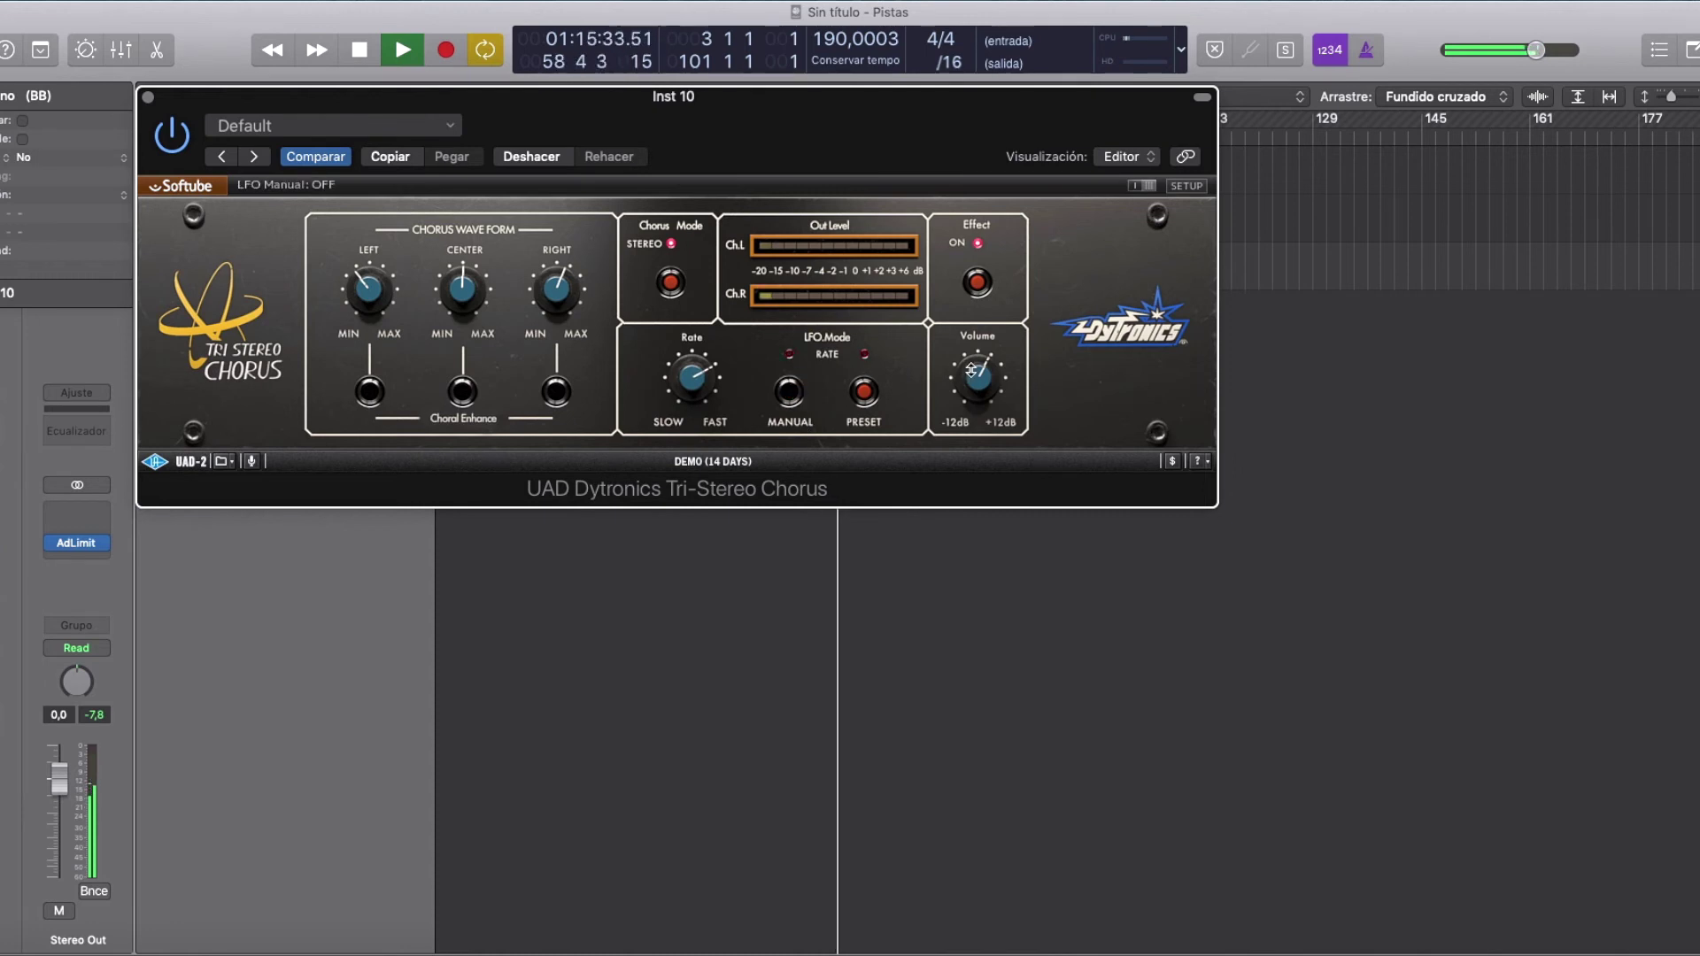
# - Bypass the chorus effect and switch it back on for comparison, and set the right wave form to 59.5%
pyautogui.click(978, 283)
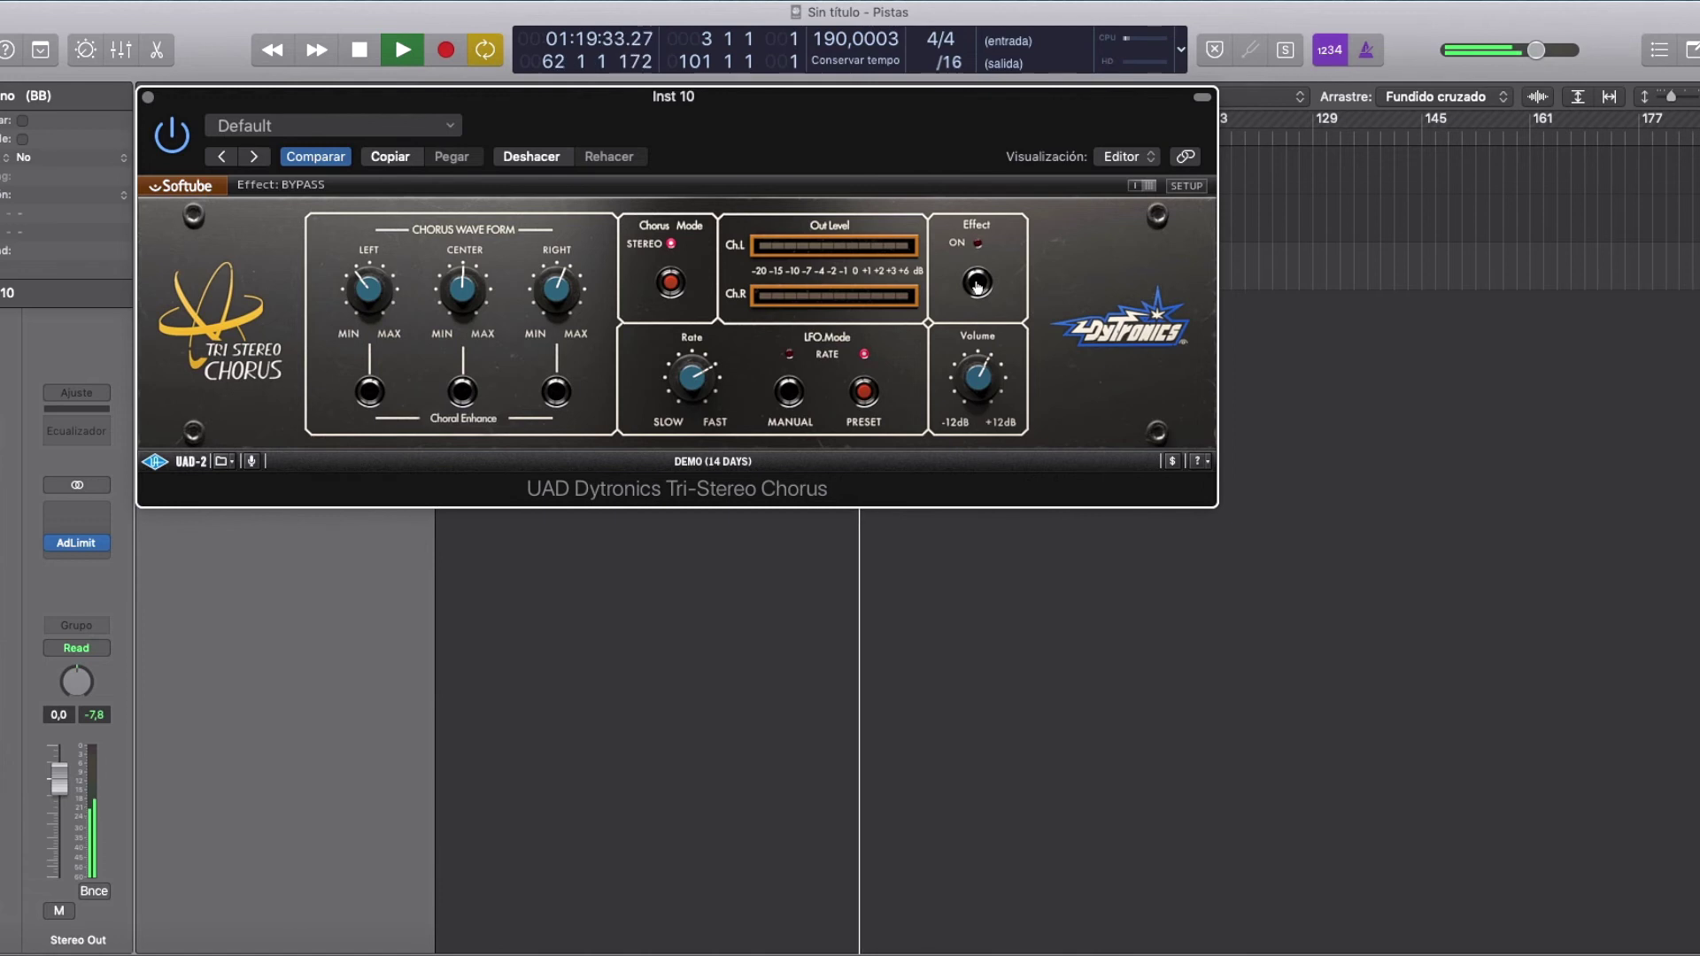
pyautogui.click(978, 283)
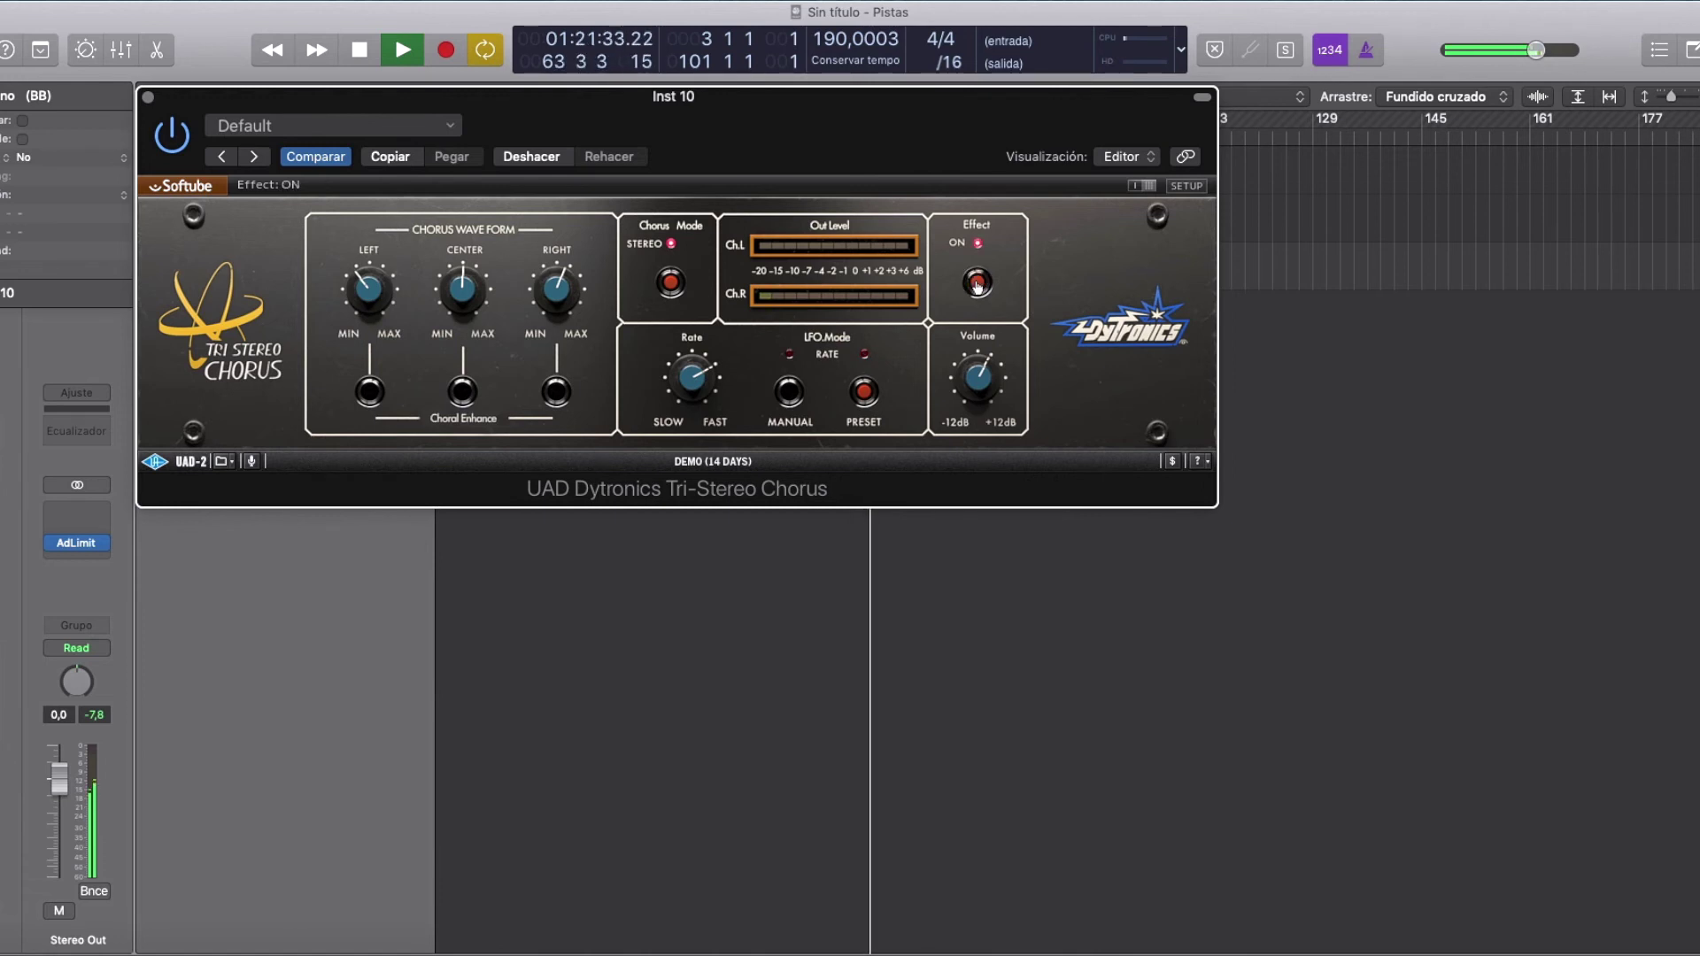
pyautogui.click(542, 293)
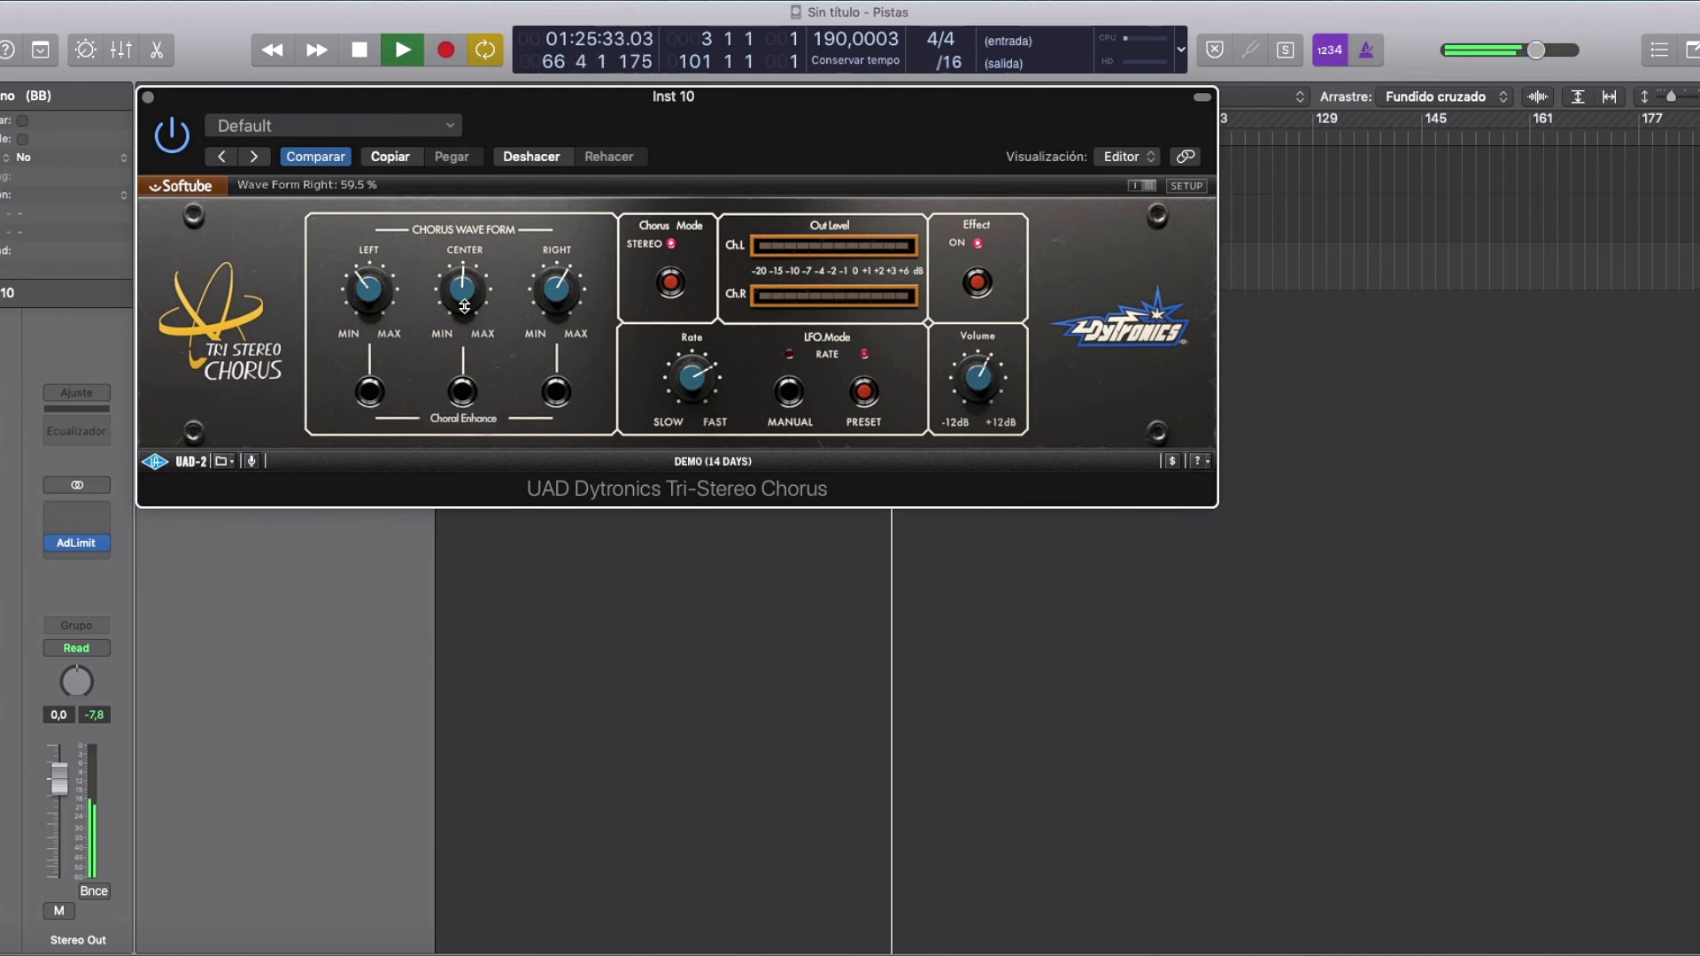
# - Audition the factory presets Ensemble Fluid, Ensemble Mono and Ensemble Wide on Inst 10
pyautogui.click(366, 124)
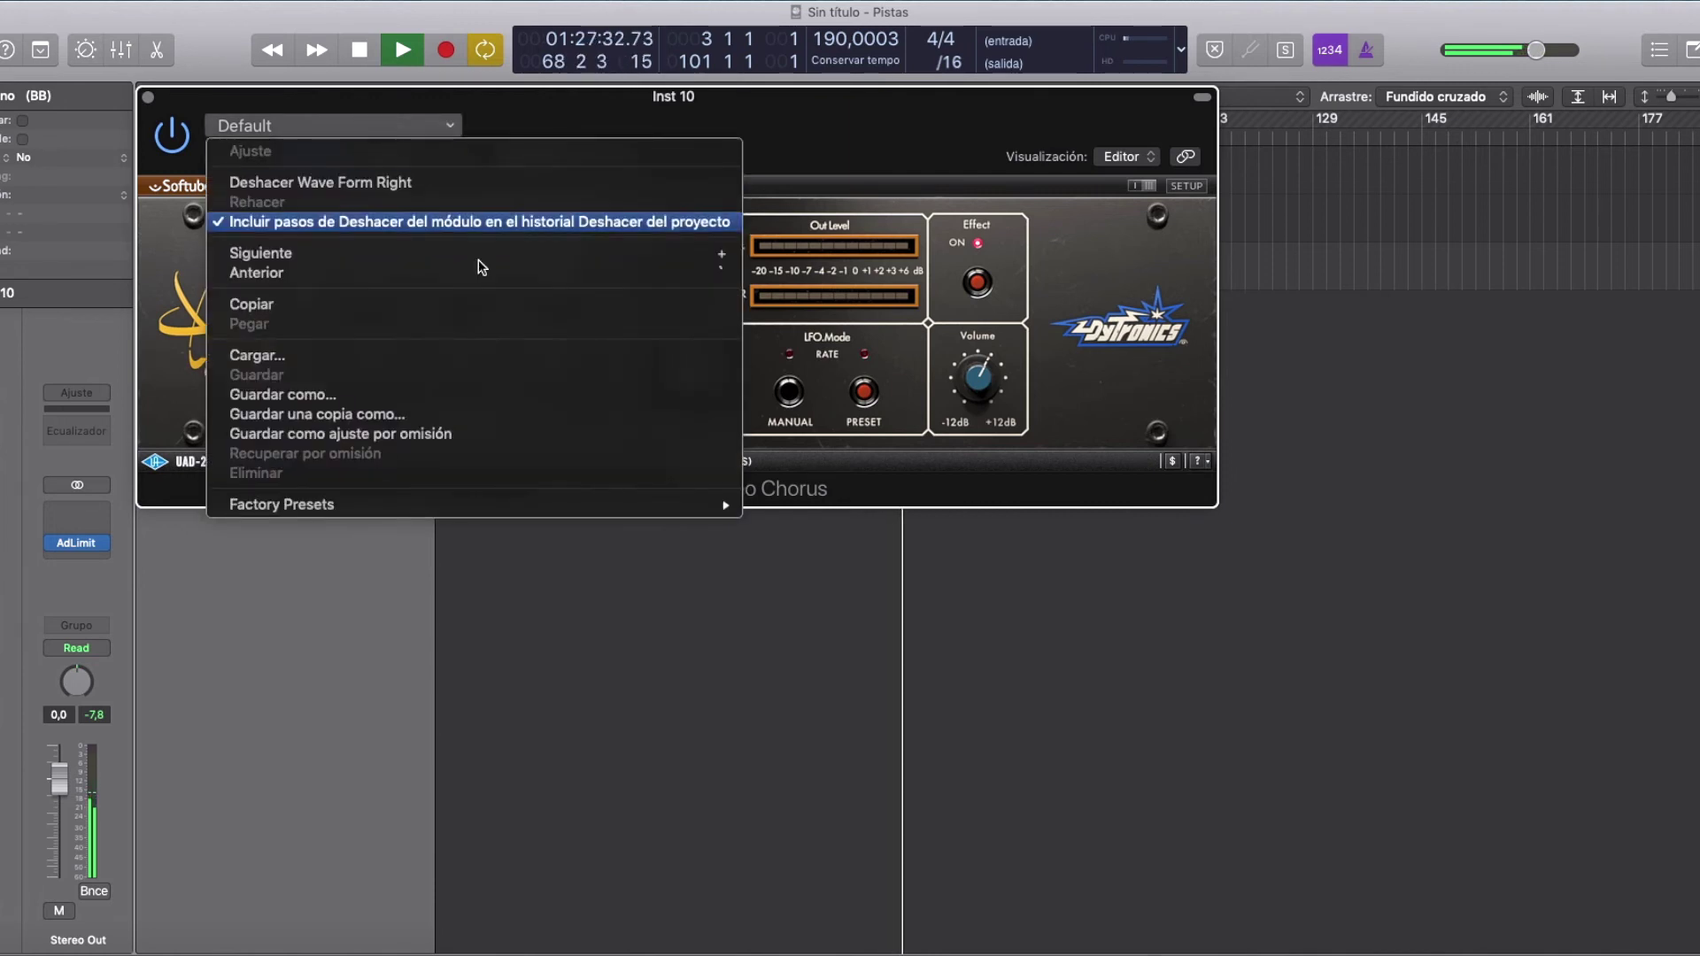
pyautogui.moveTo(618, 505)
pyautogui.click(841, 524)
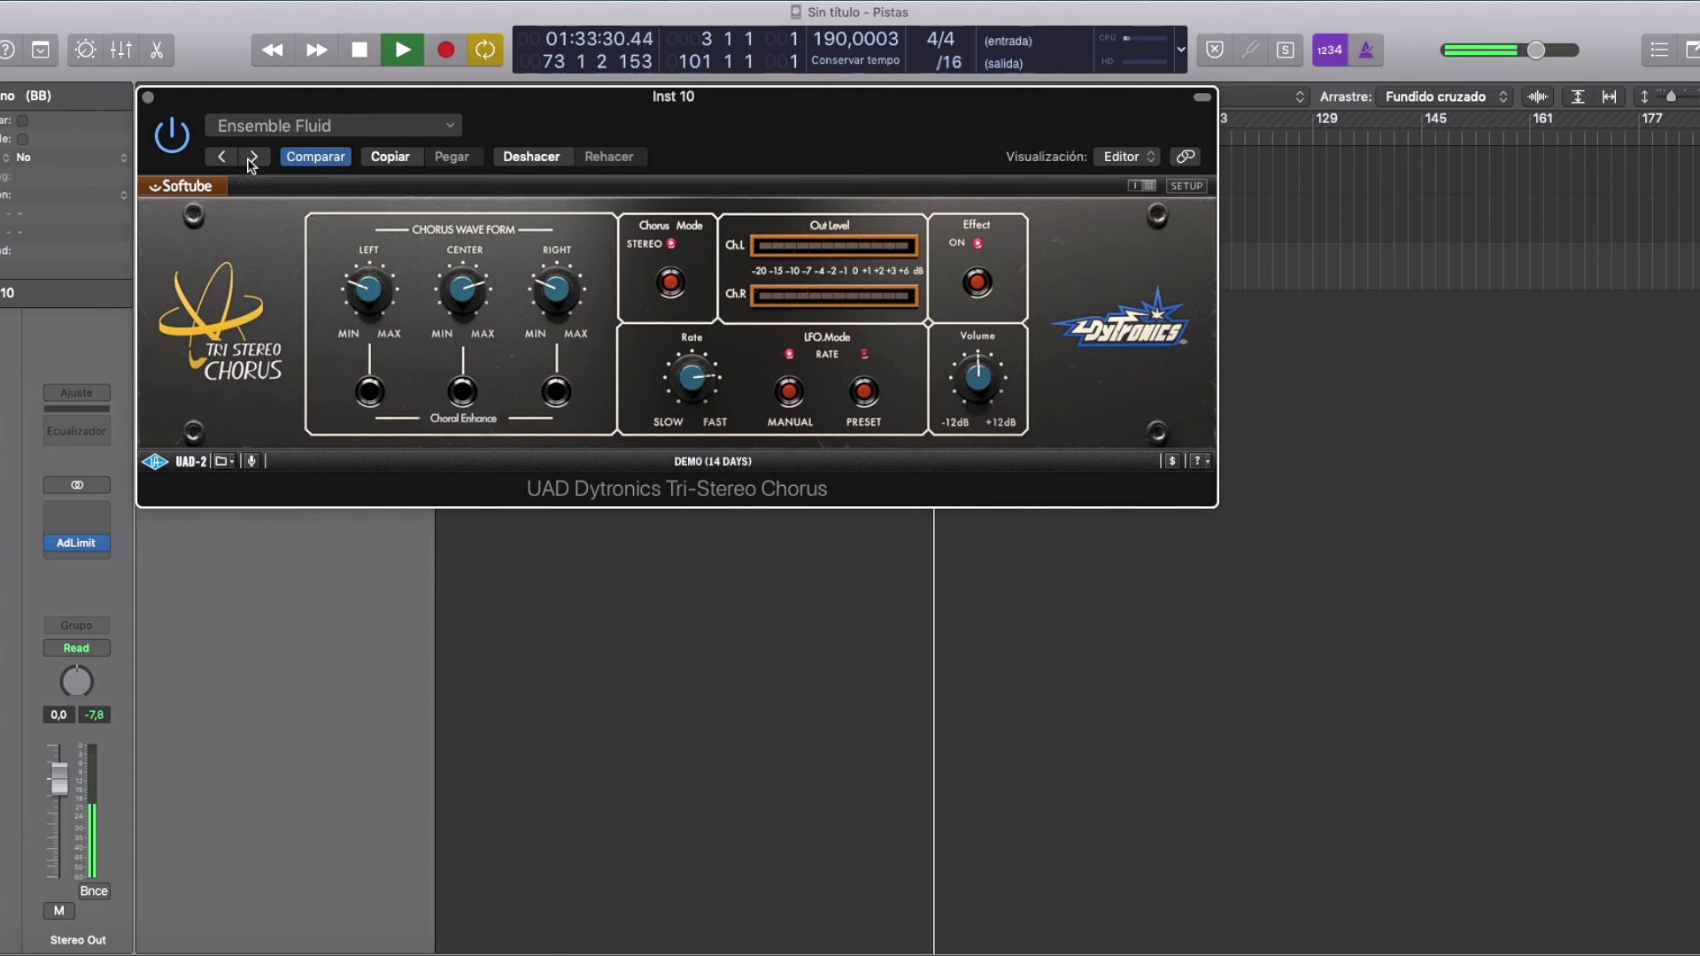
pyautogui.click(250, 160)
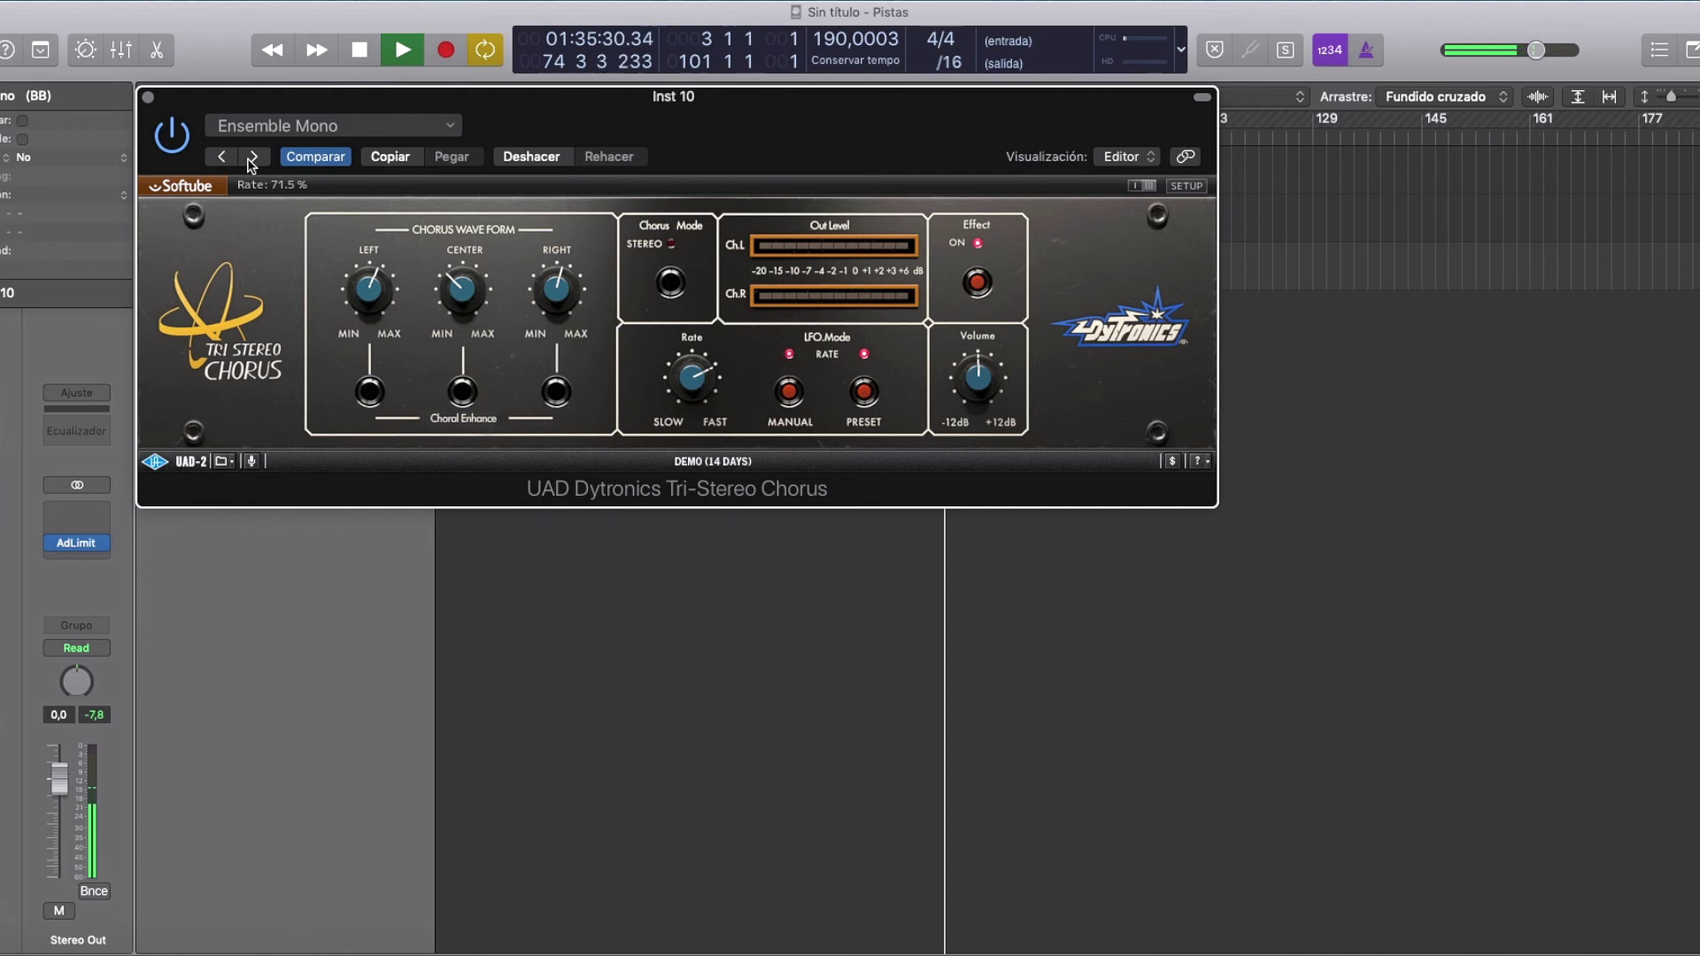
pyautogui.click(253, 158)
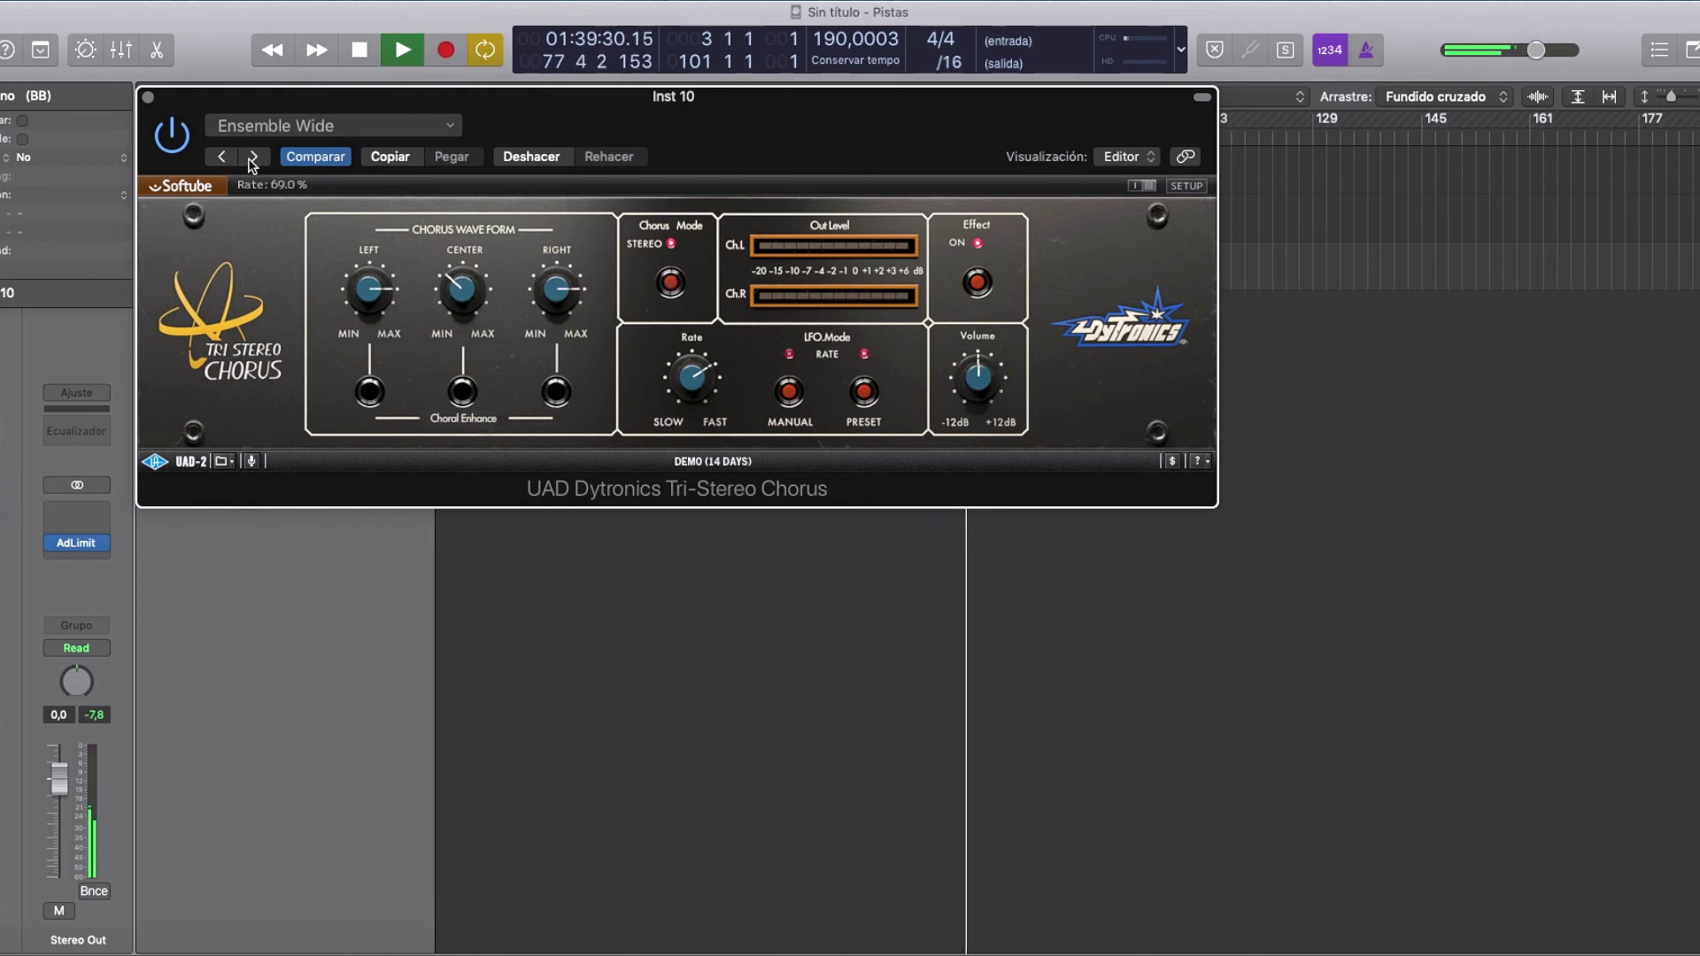
# - Audition the Manual Flange, Preset Flange, Preset Lush and Preset Wide factory presets in turn
pyautogui.click(252, 157)
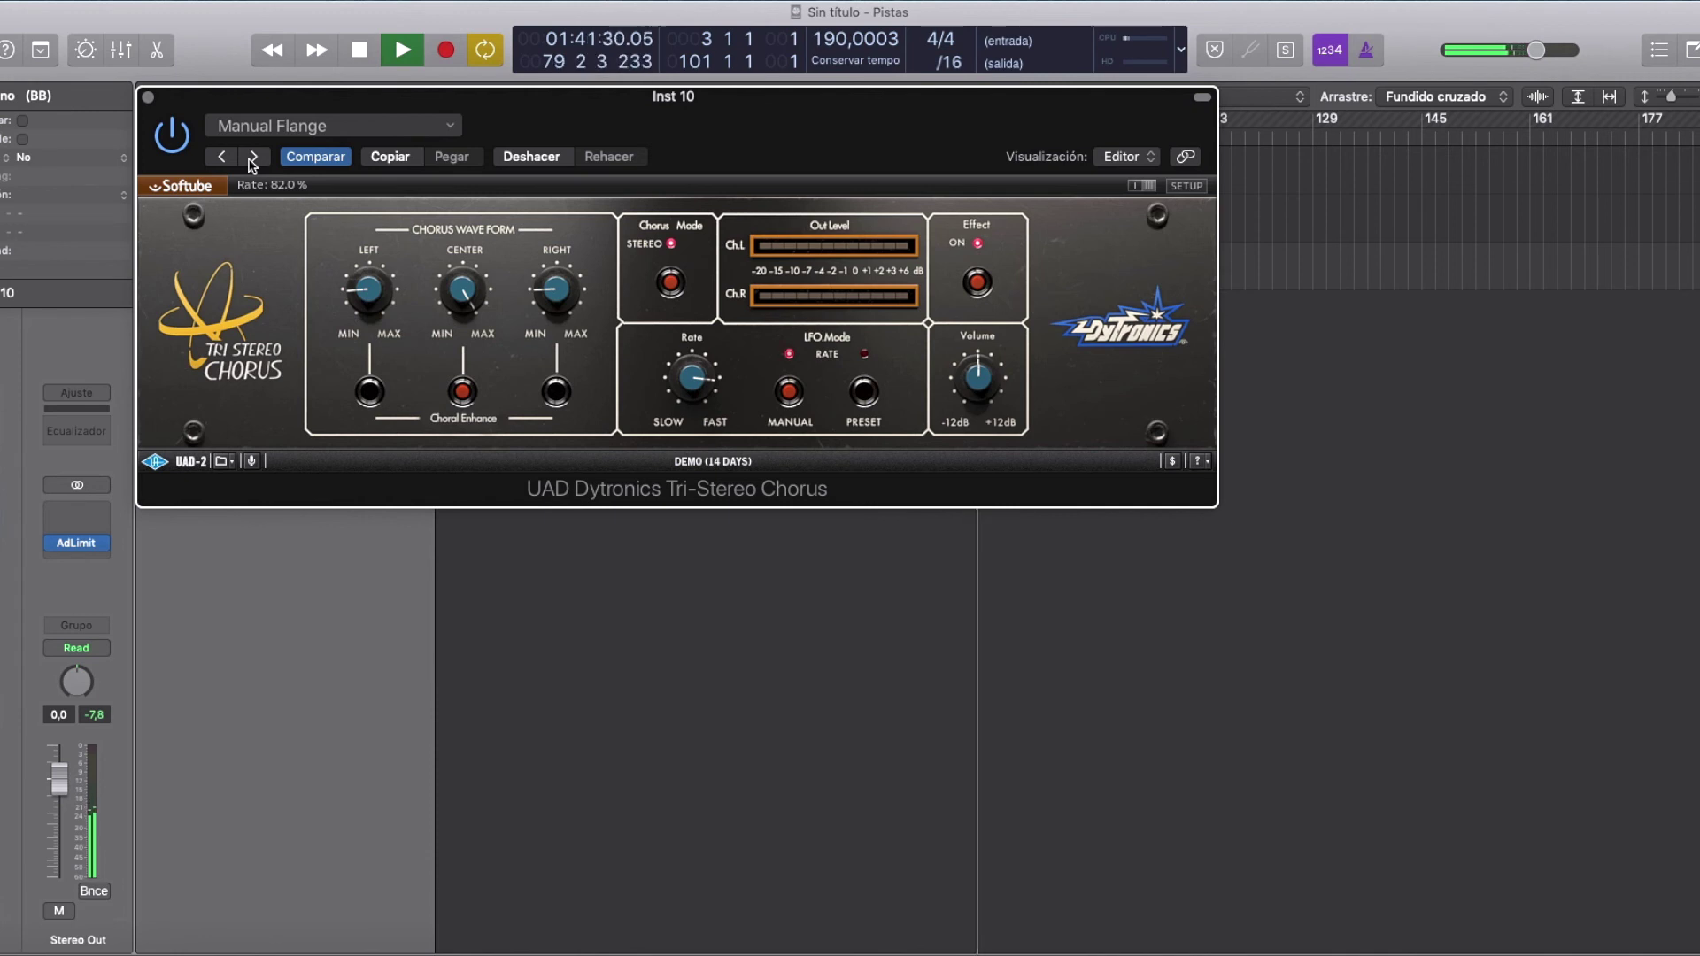
pyautogui.click(252, 158)
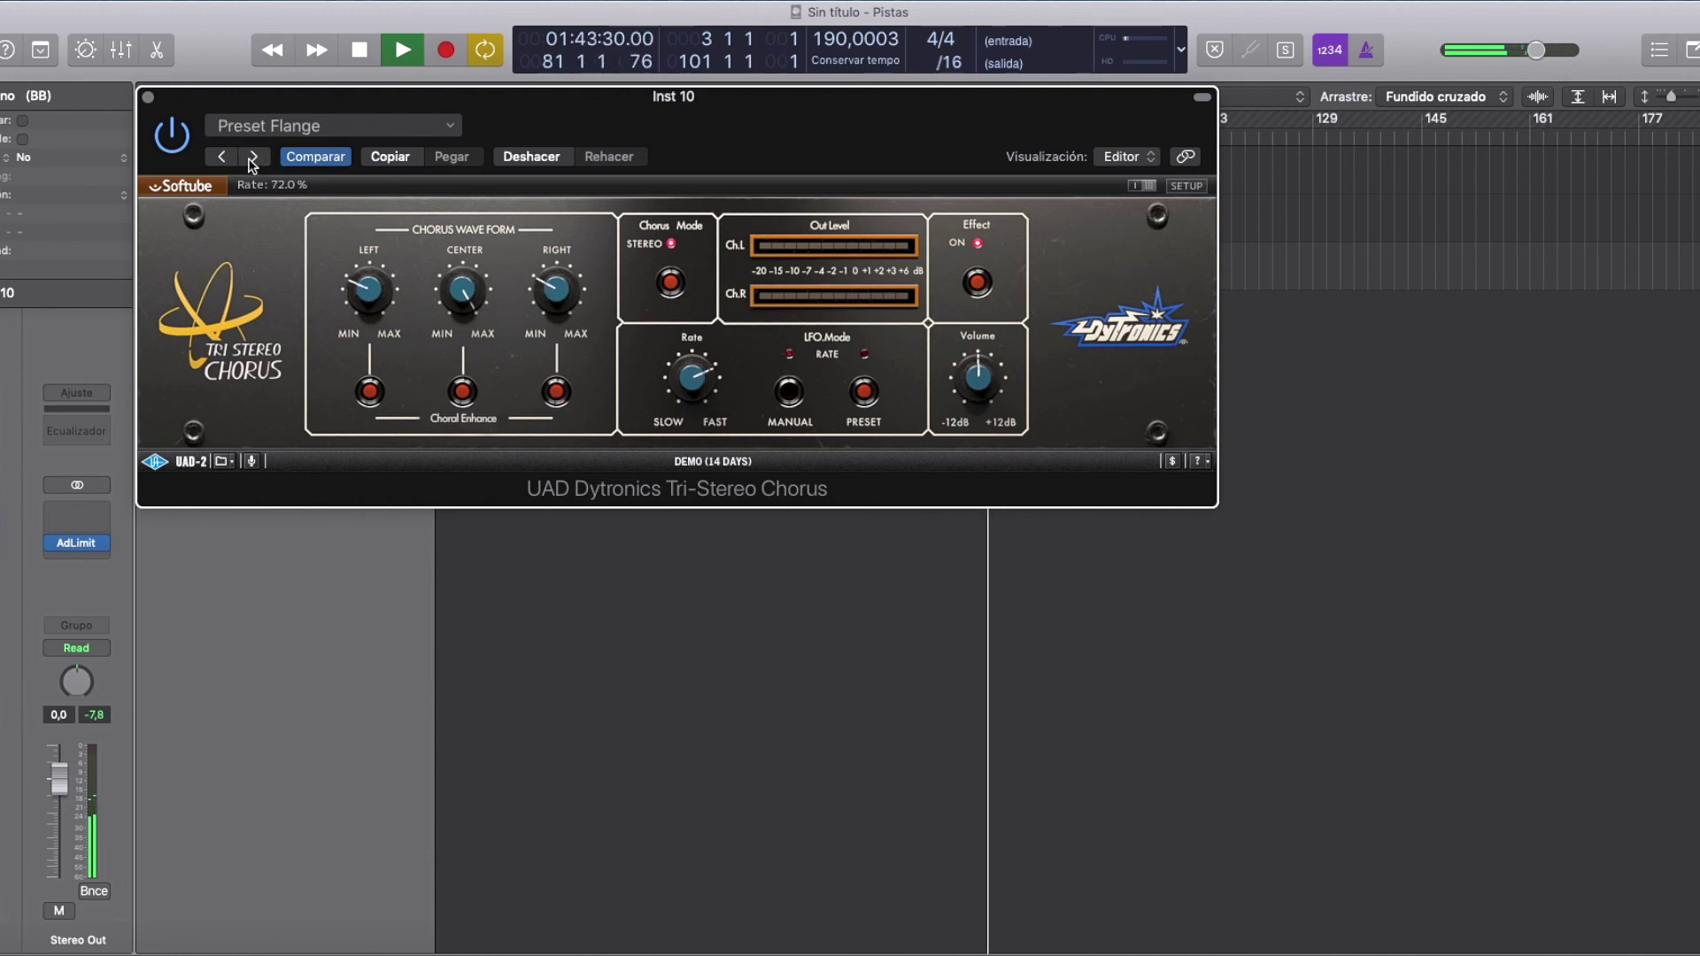
pyautogui.click(252, 158)
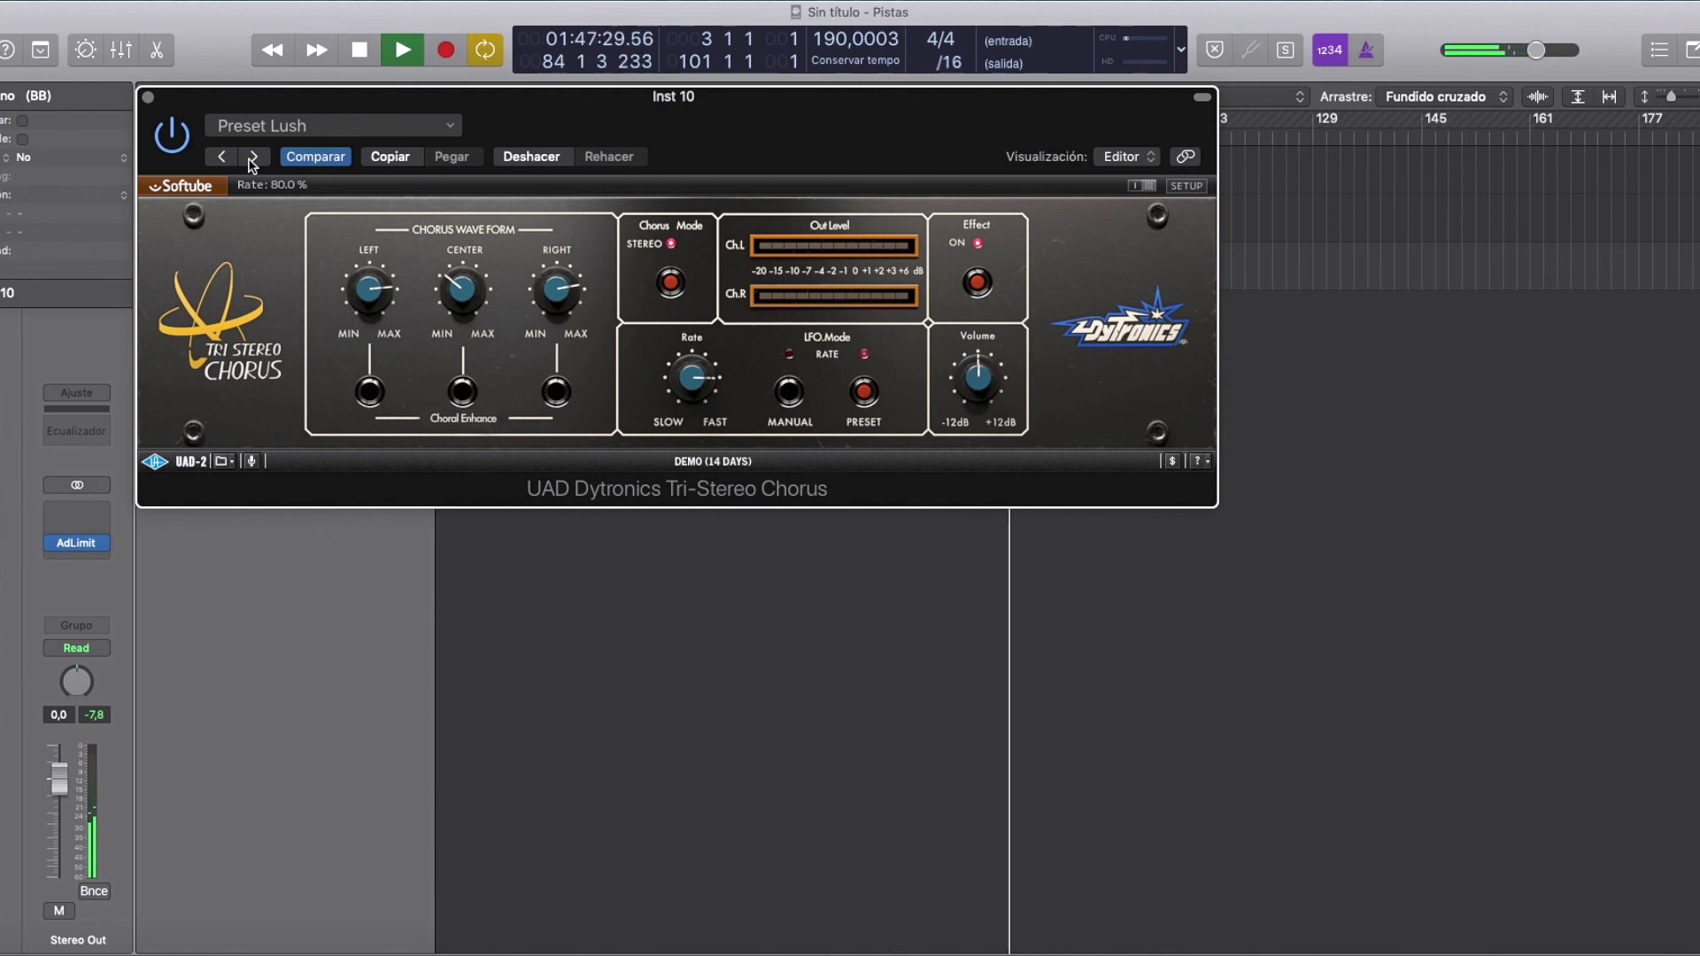
pyautogui.click(252, 157)
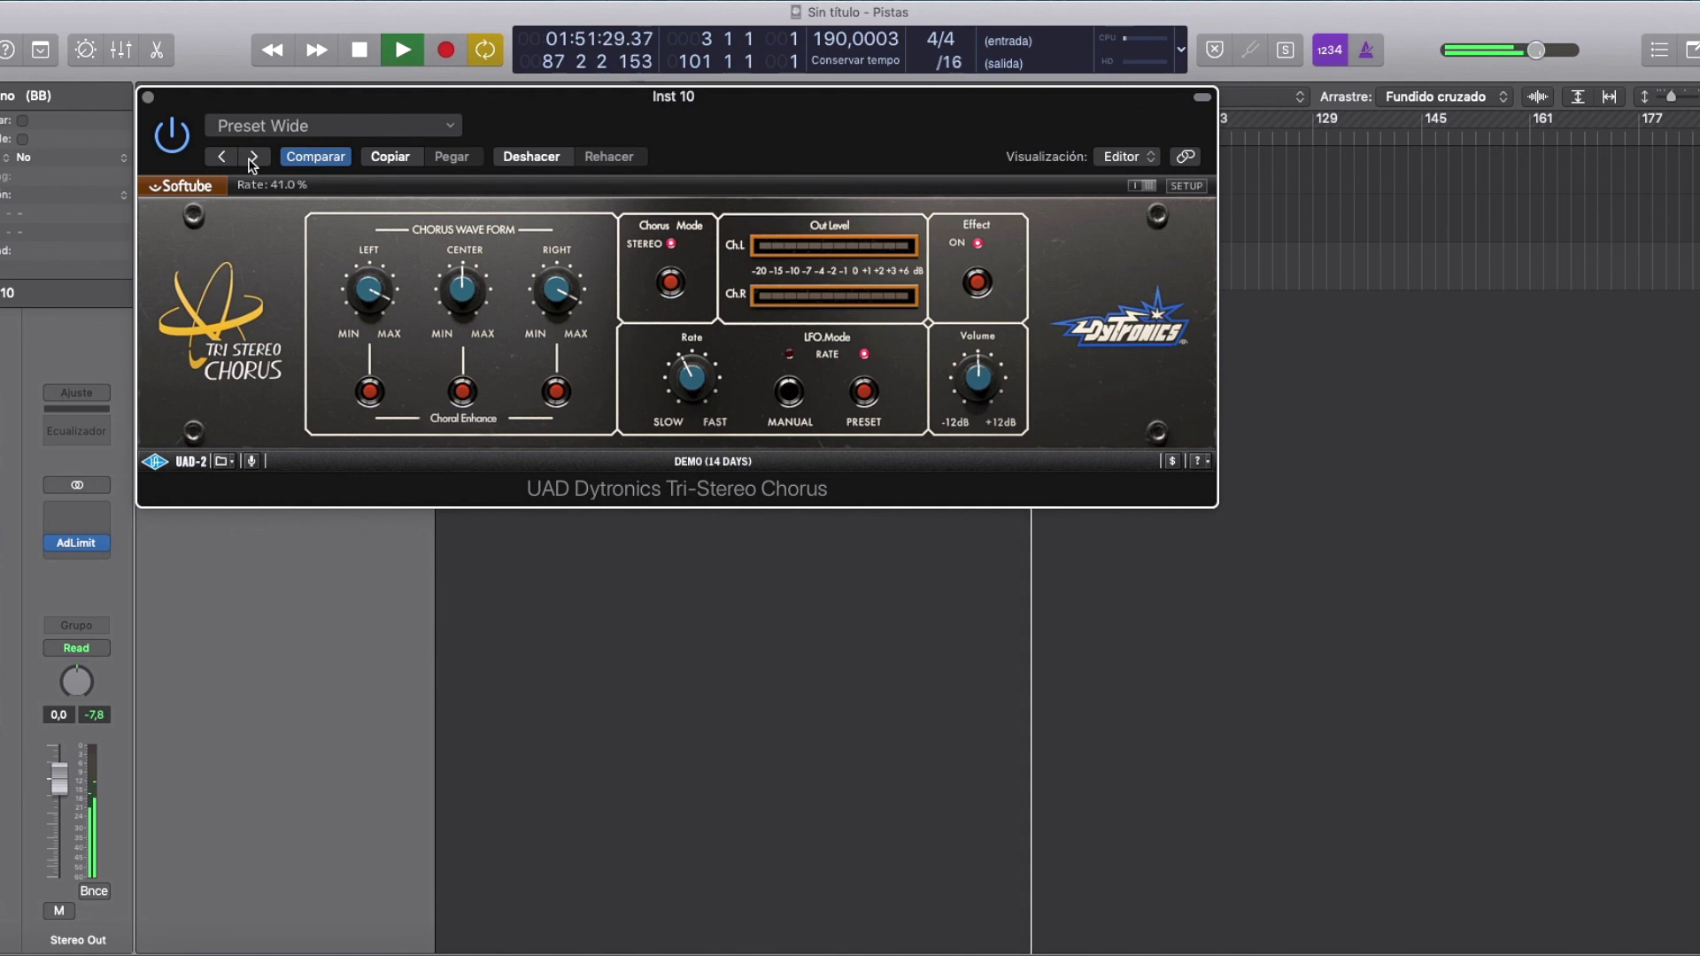
# - Audition the Static Mono, Static Stereo, Subtle Flange Mono and Subtle Flange Stereo factory presets in turn
pyautogui.click(252, 157)
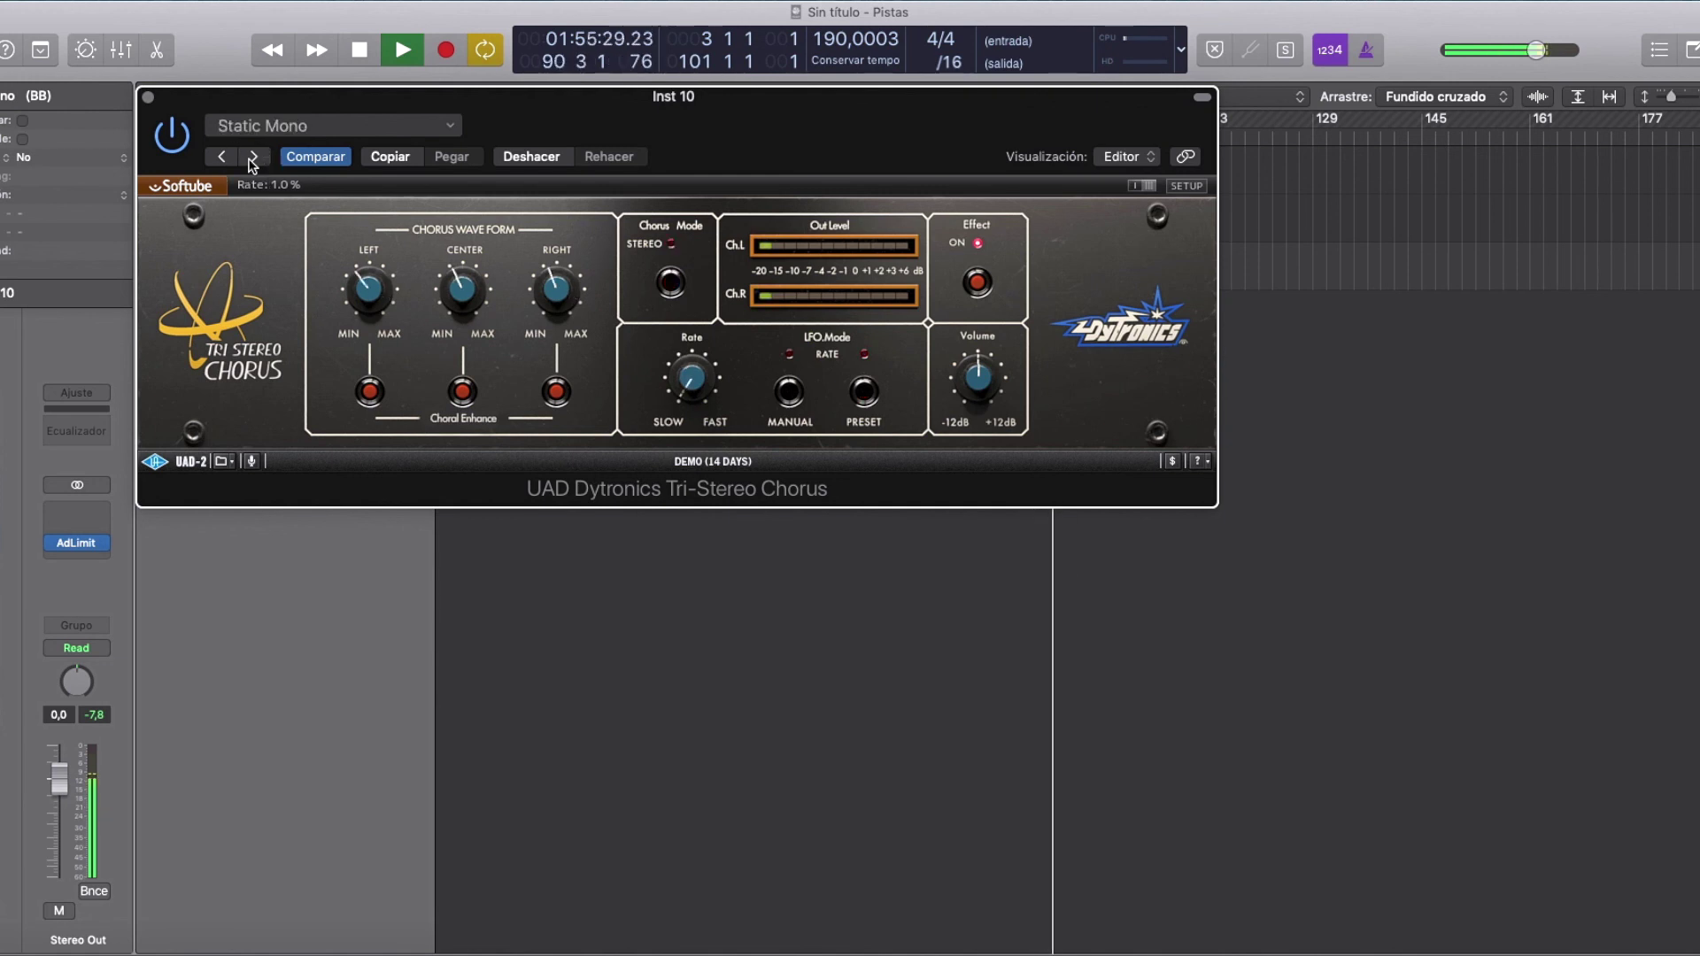
pyautogui.click(253, 157)
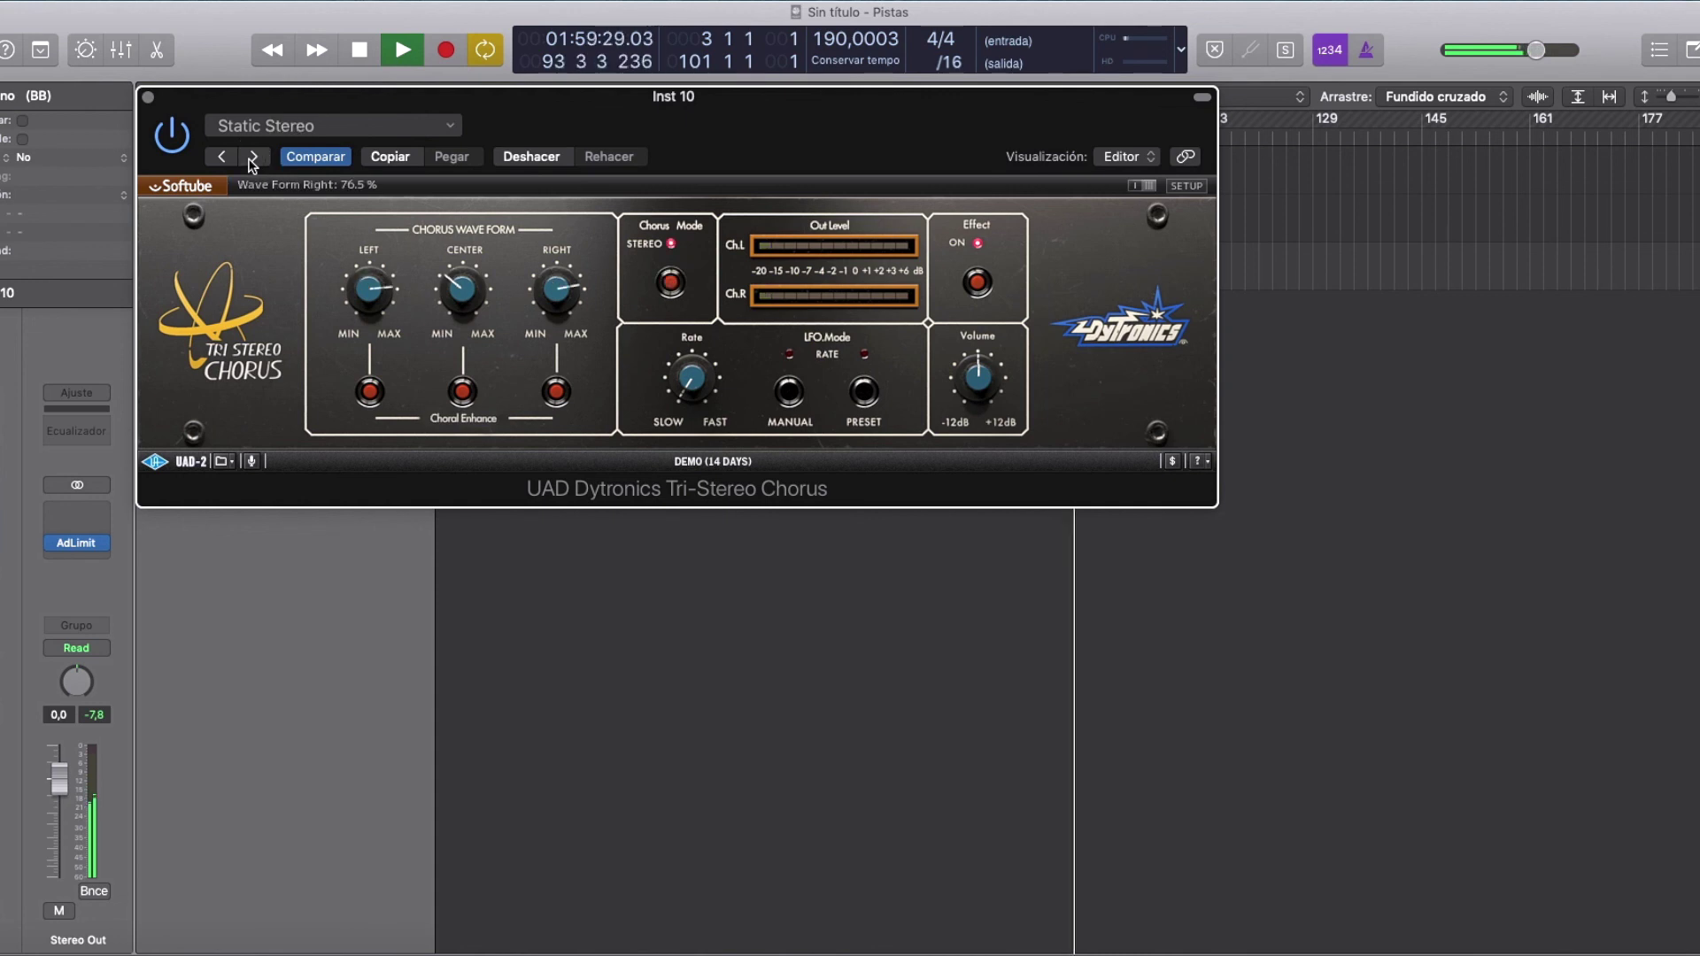
pyautogui.click(252, 161)
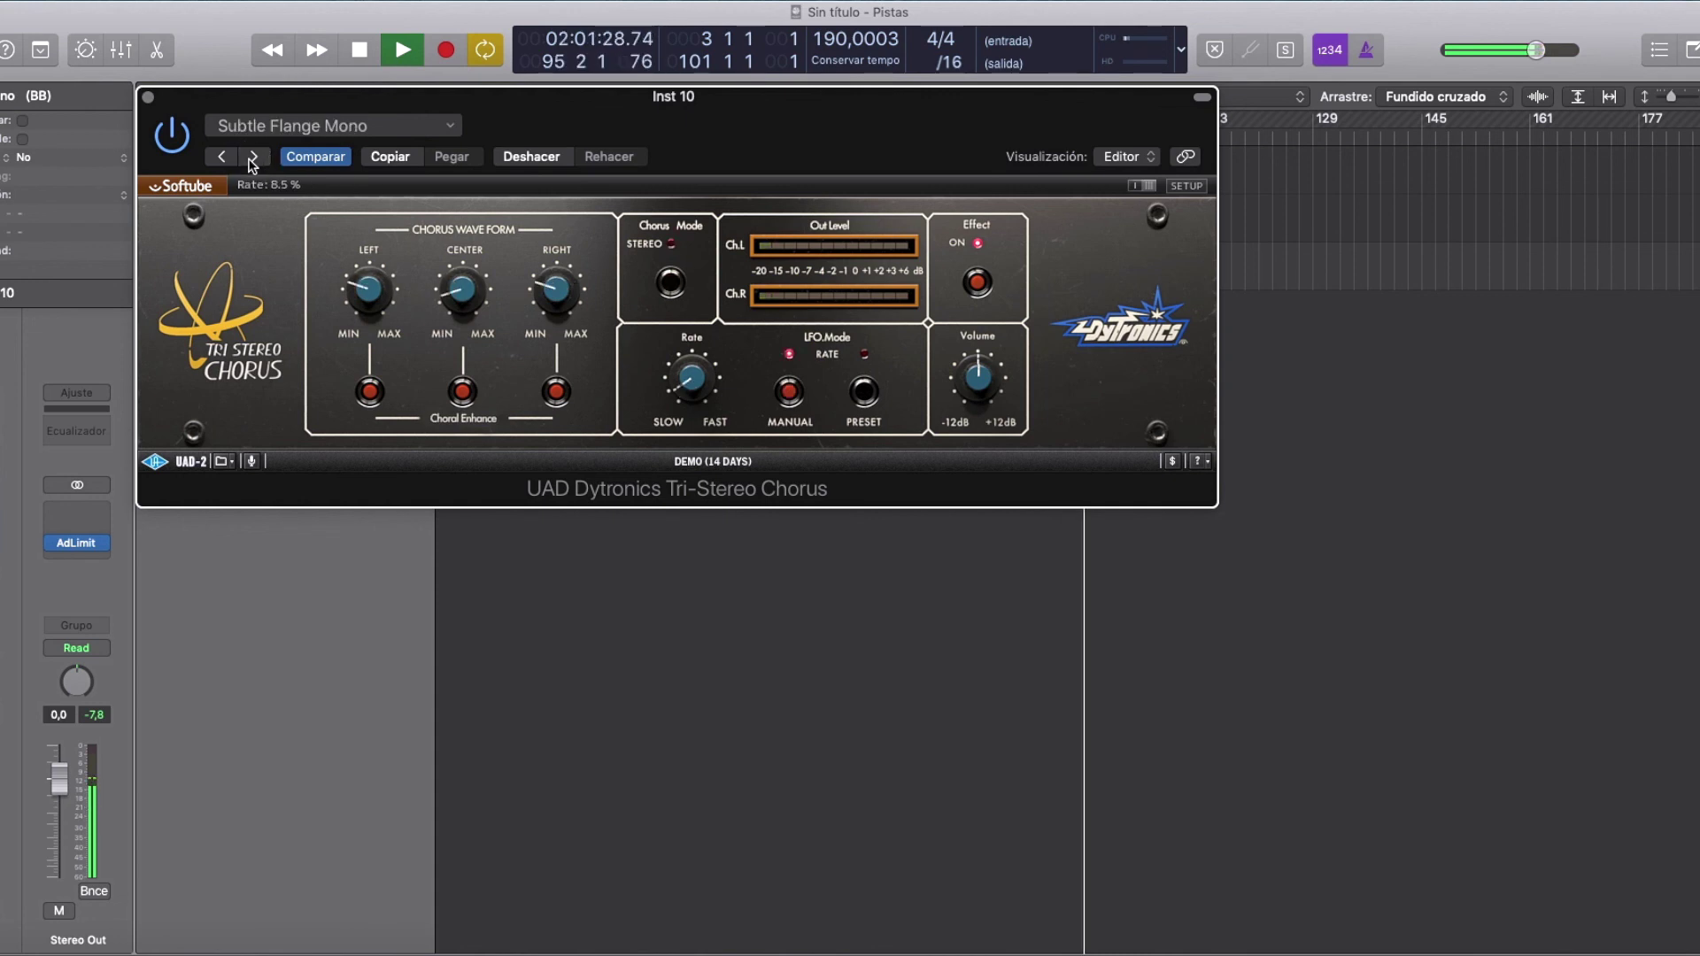
pyautogui.click(252, 160)
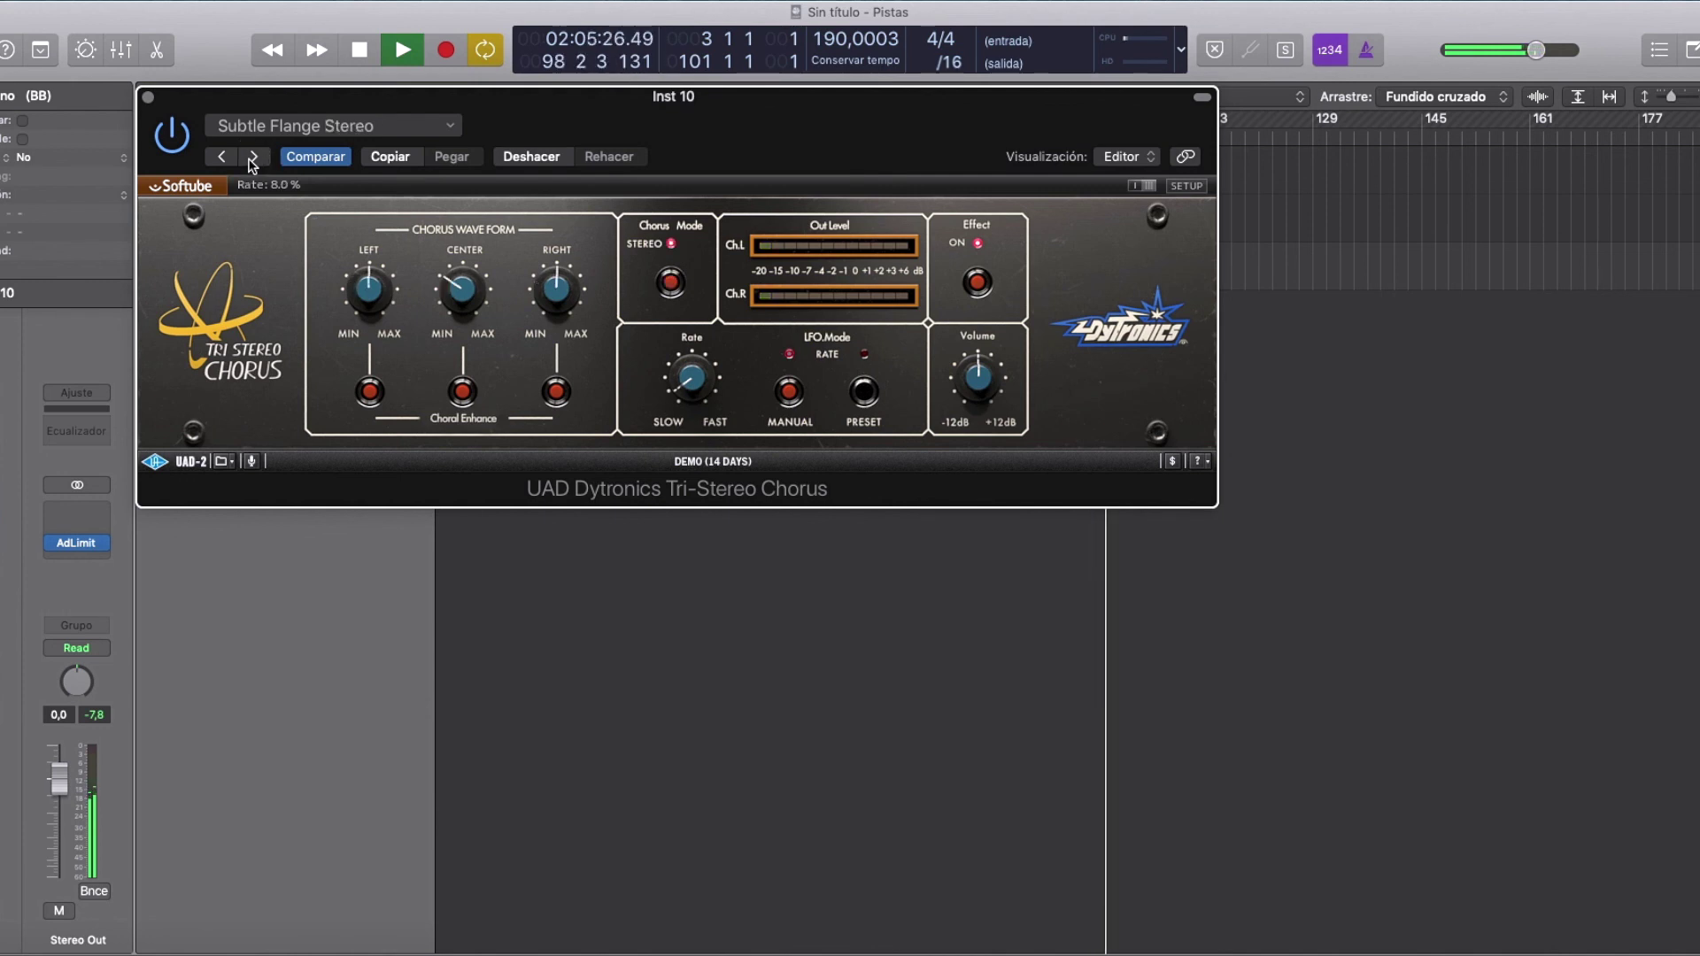
# - Return the Inst 10 chorus to the Default preset and bypass the effect
pyautogui.click(253, 159)
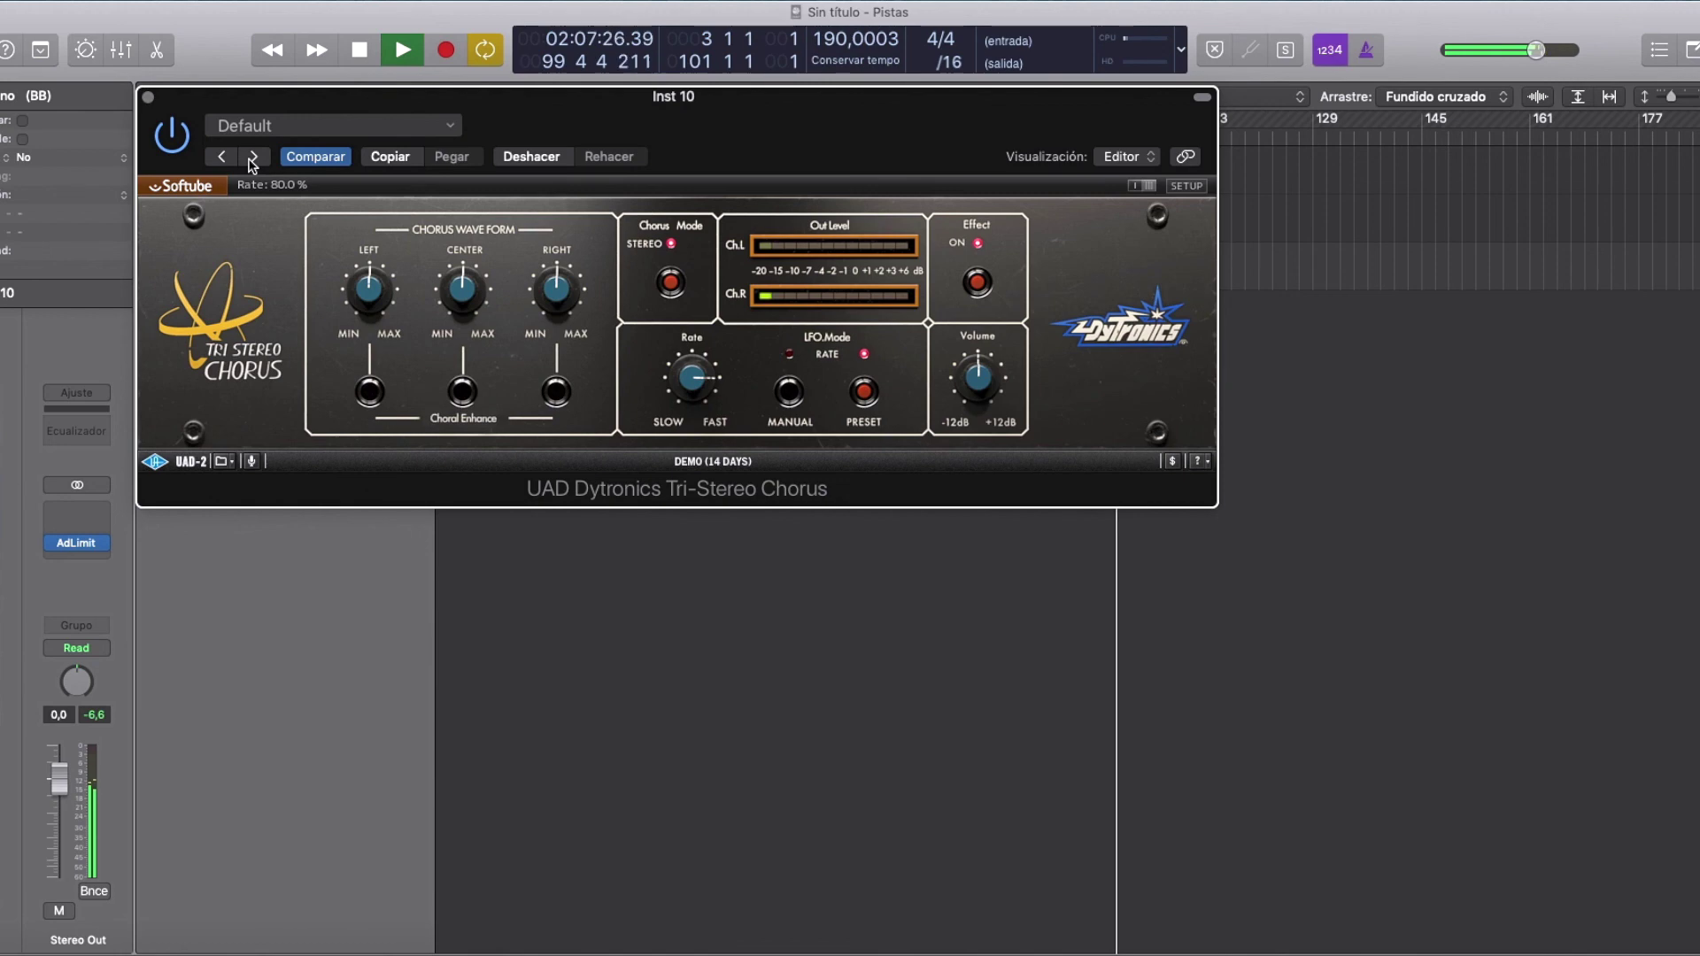
pyautogui.click(976, 283)
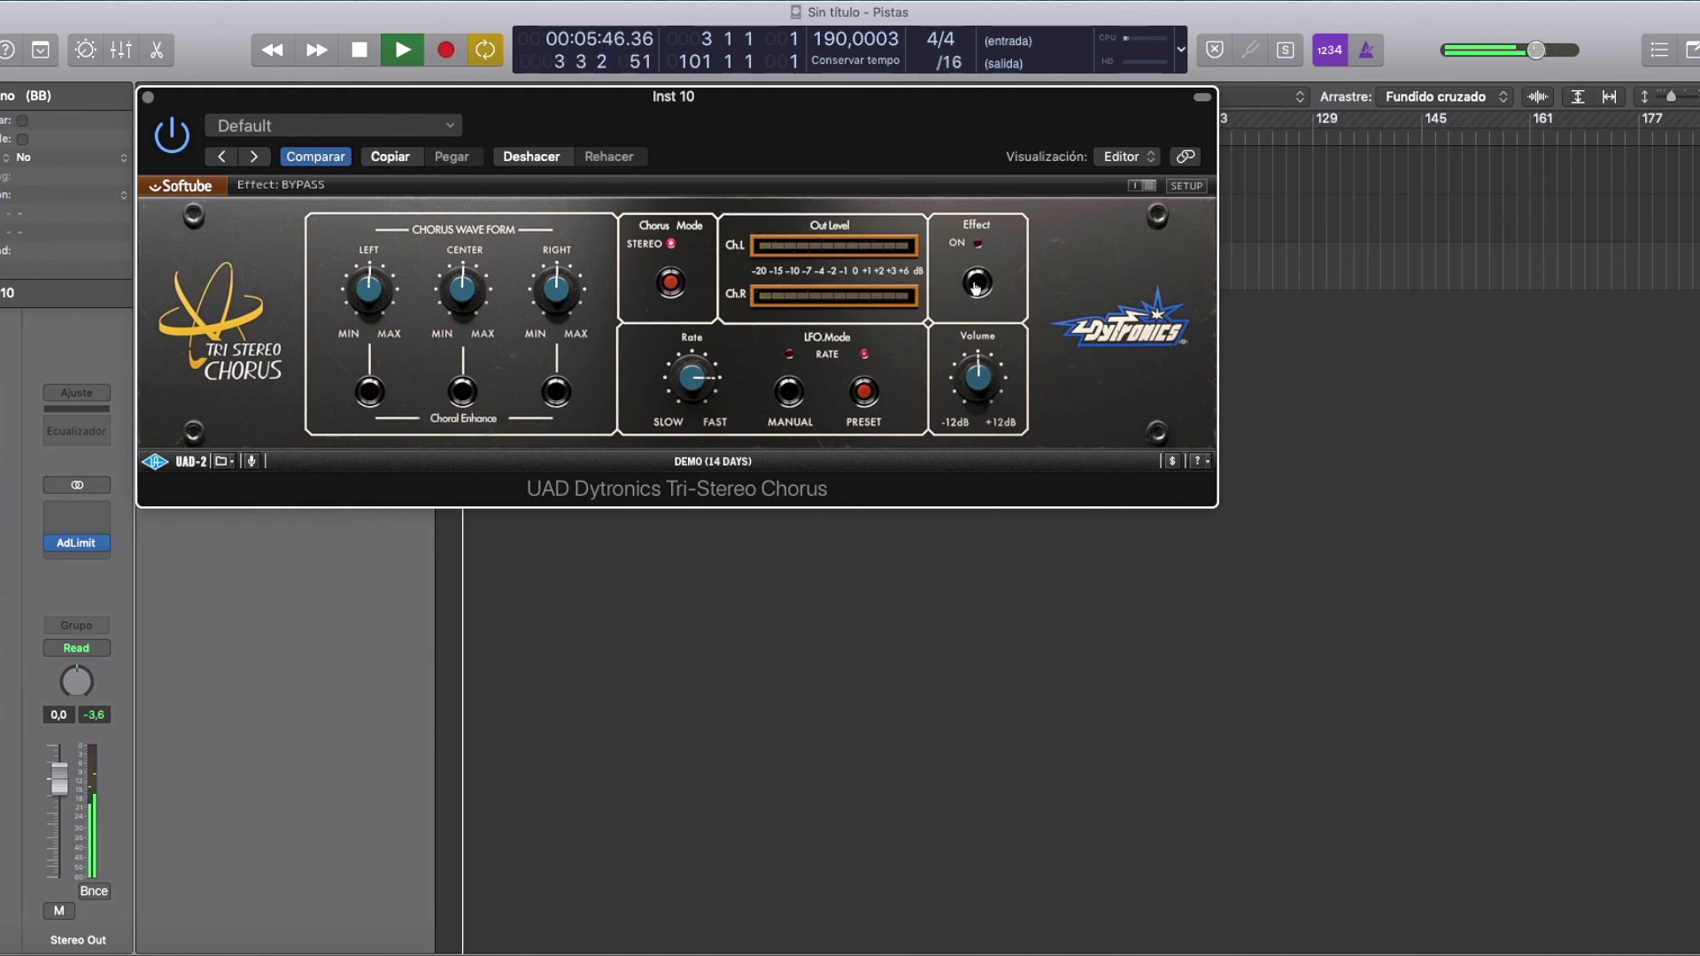